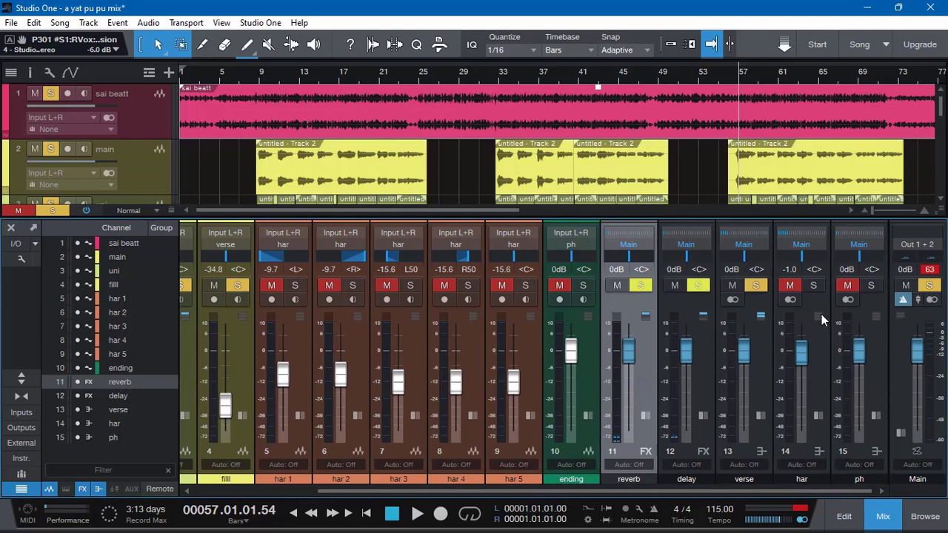
Step: Copy the verse bus's Pro EQ, Pro EQ 2 and Pro EQ 3 inserts to the har bus
left_click(821, 316)
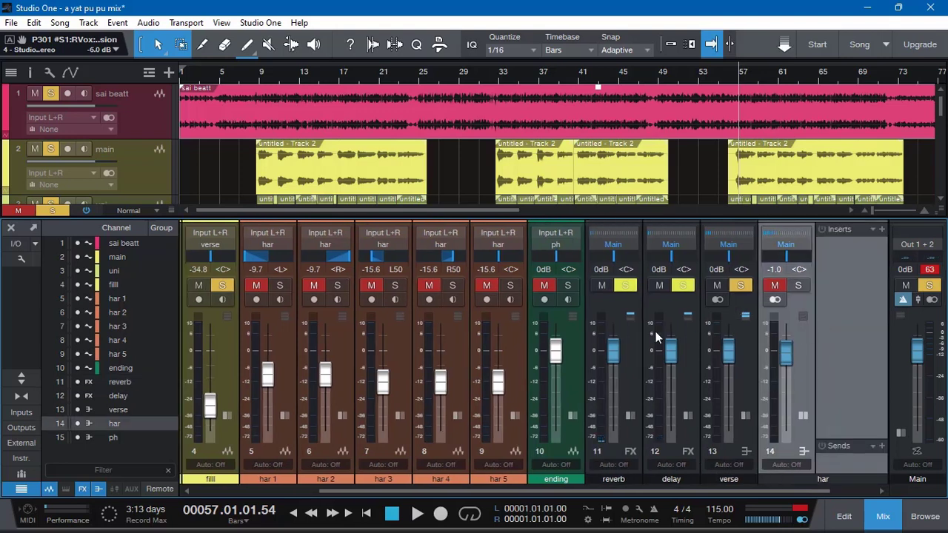
left_click(746, 320)
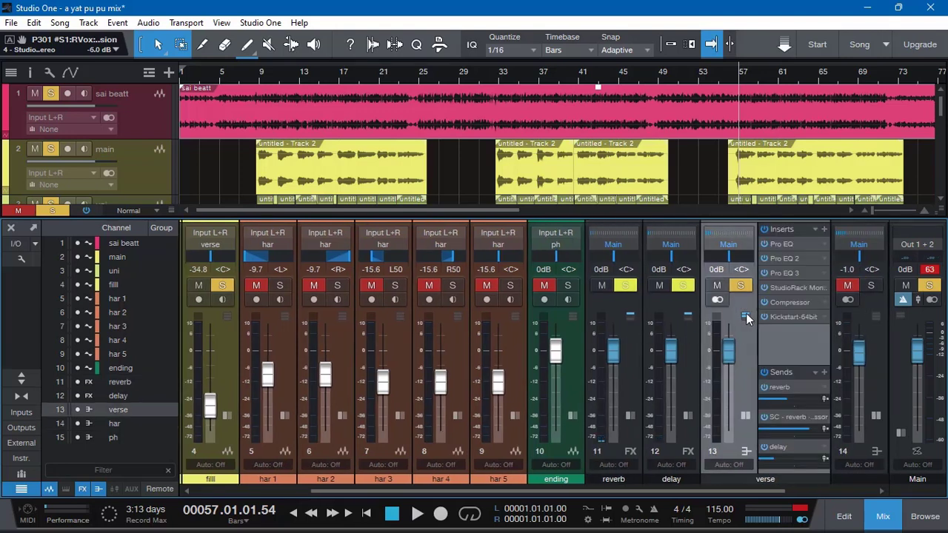
left_click_drag(712, 489, 838, 490)
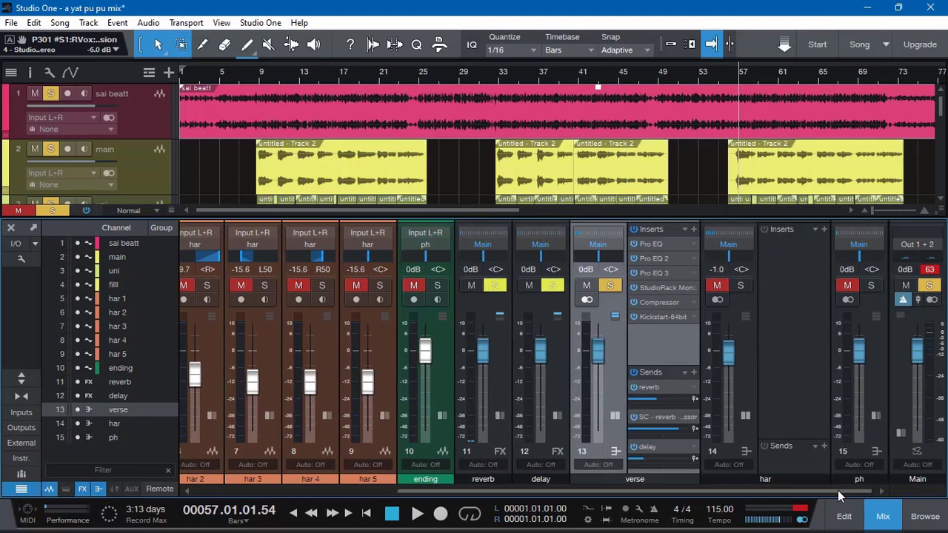
left_click_drag(658, 244, 781, 249)
left_click(839, 75)
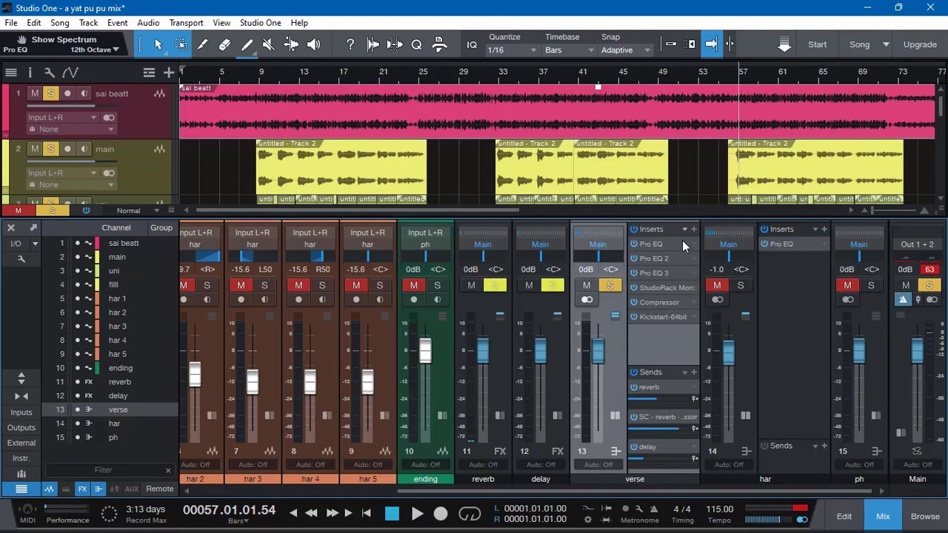
left_click_drag(694, 259, 781, 258)
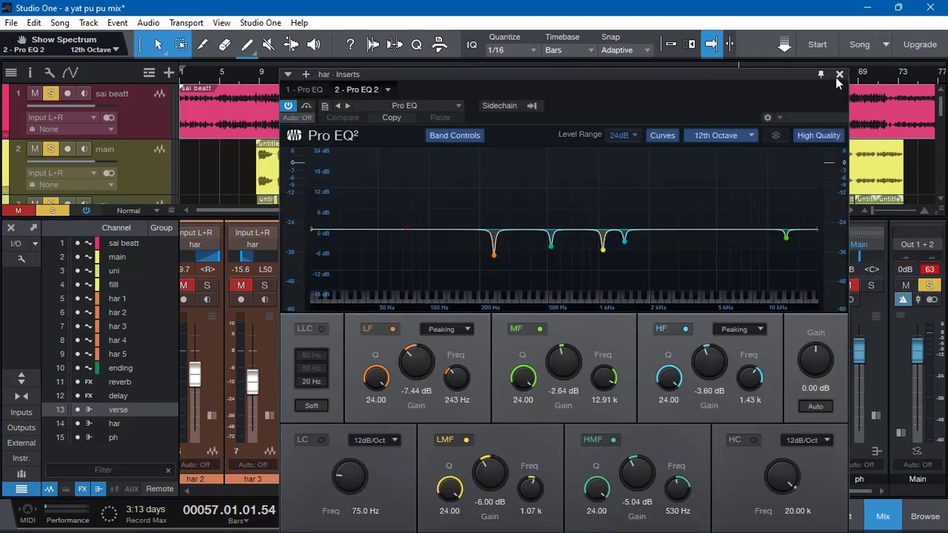
left_click(838, 76)
left_click_drag(657, 273, 790, 269)
left_click(838, 77)
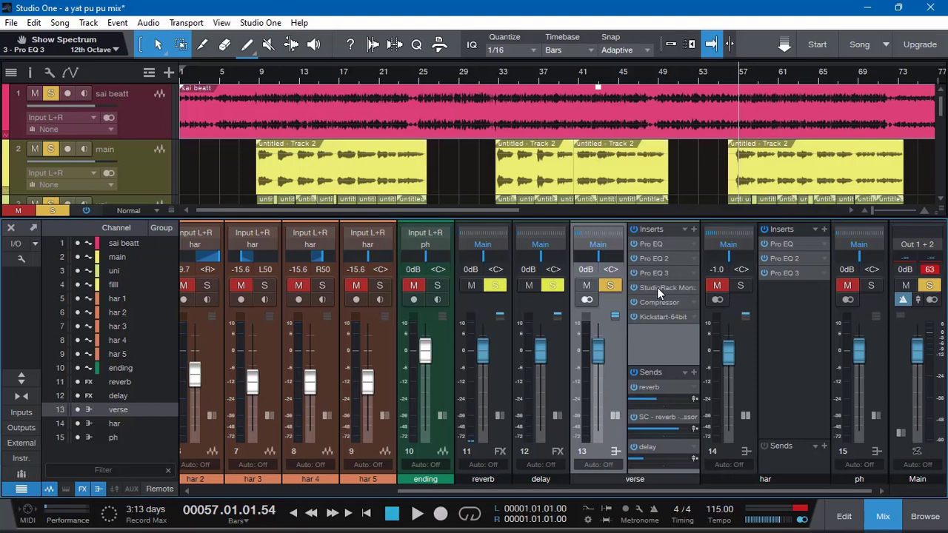
Step: Copy the verse bus's StudioRack insert to the har bus and remove the Wvs Tn Rl-T plug-in from the copied rack
left_click_drag(657, 288, 773, 295)
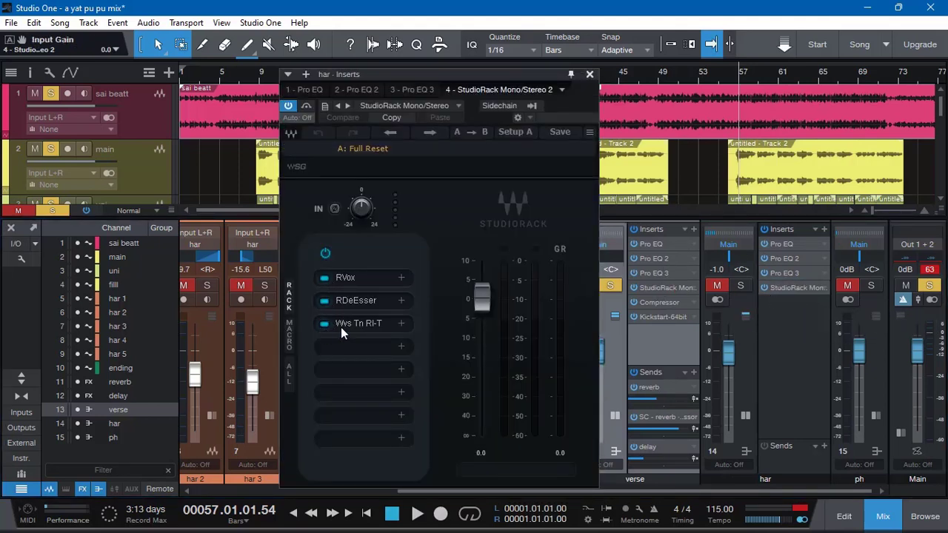
left_click(400, 324)
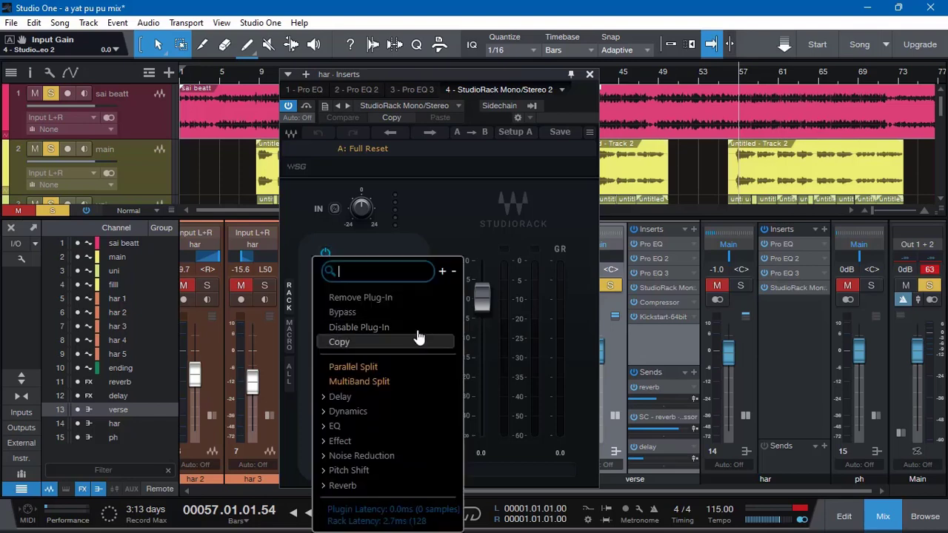
left_click(370, 297)
left_click(590, 74)
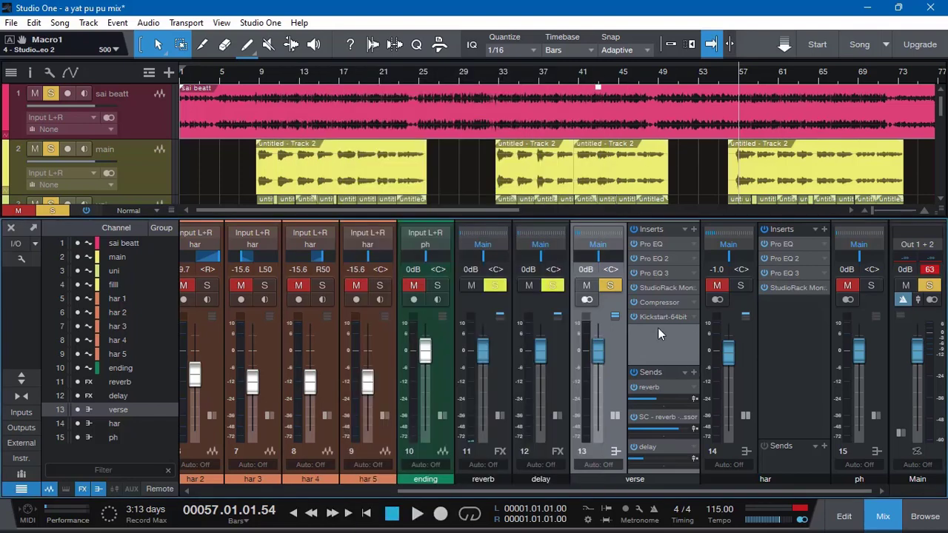
Step: Copy the verse bus's Compressor insert to the har bus and start playback
left_click_drag(652, 304, 801, 296)
key("space")
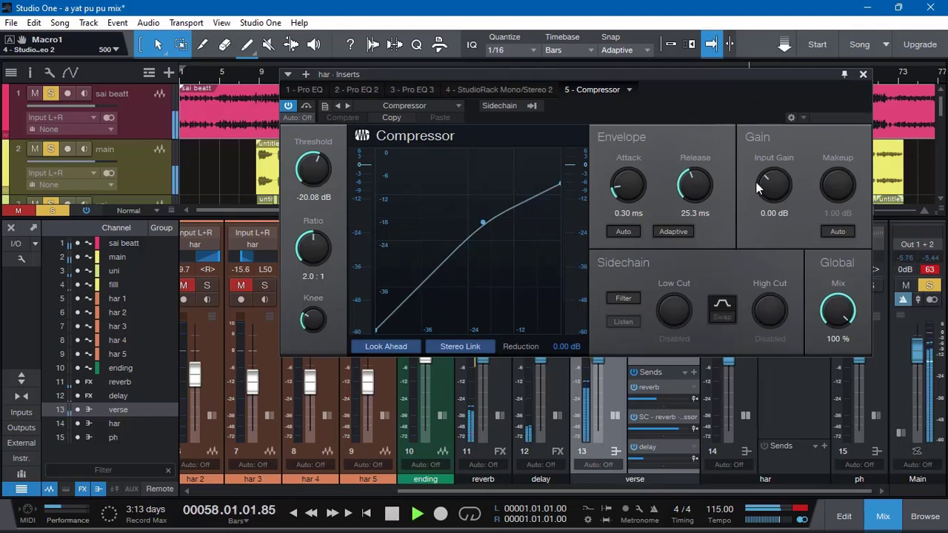
left_click_drag(715, 86, 647, 108)
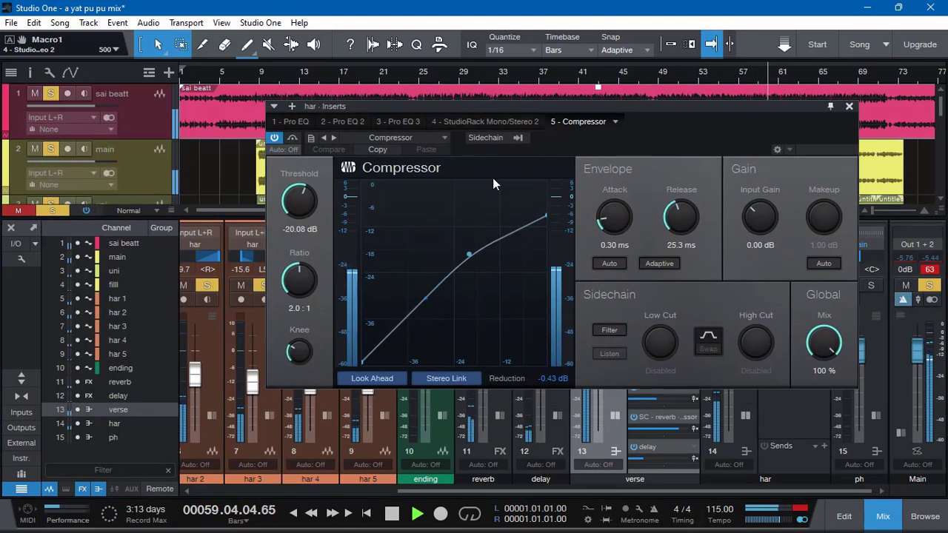
Step: Set the har bus Compressor's threshold to -28.72 dB and enable automatic makeup gain
left_click_drag(299, 221, 304, 229)
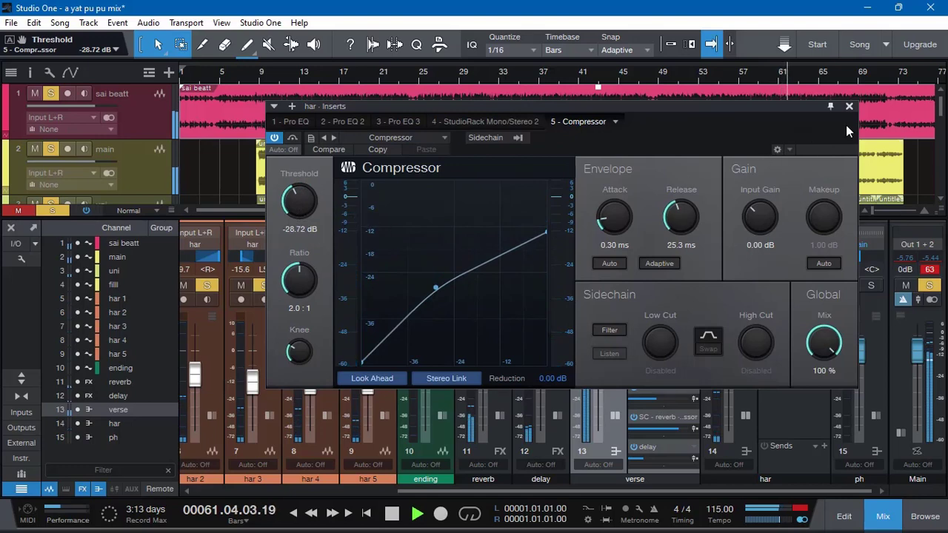
left_click_drag(768, 117, 654, 120)
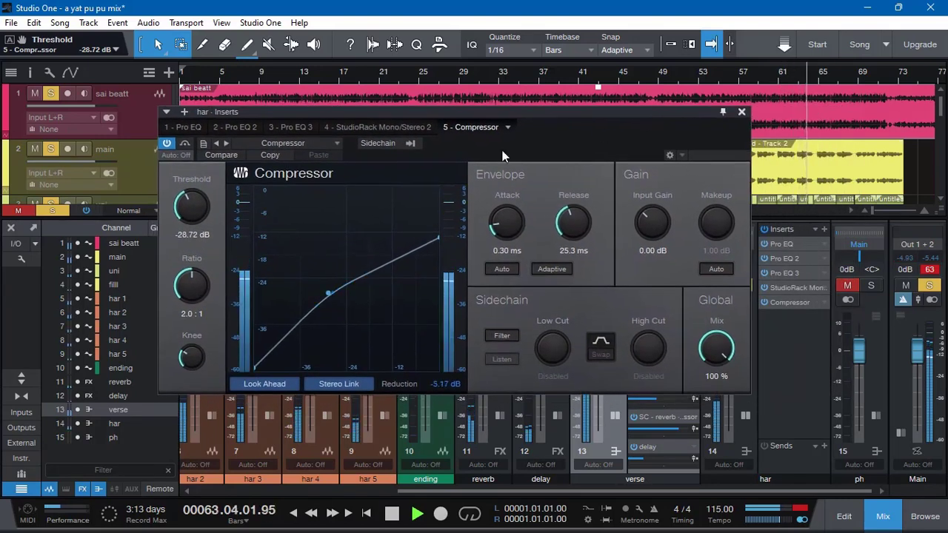
left_click_drag(236, 210, 235, 208)
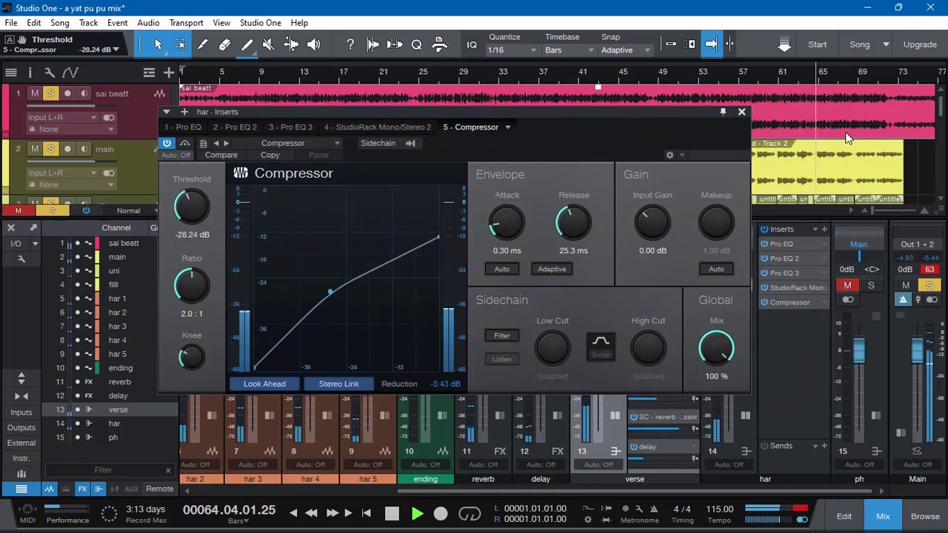
left_click(717, 267)
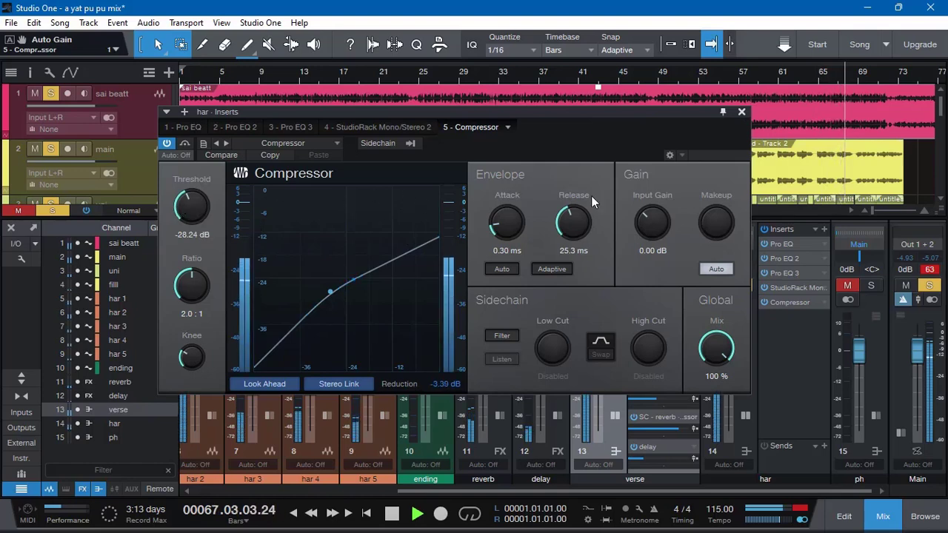
left_click_drag(189, 220, 189, 224)
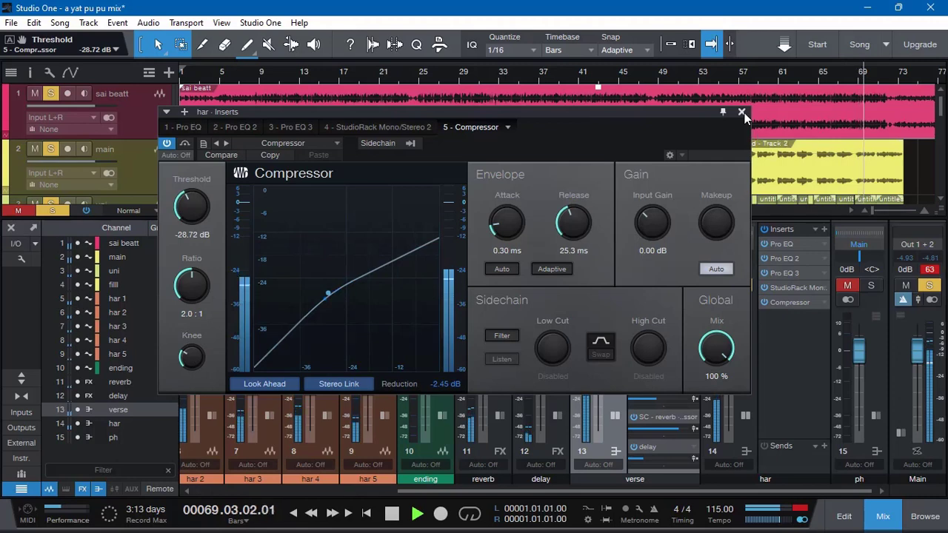
left_click(742, 113)
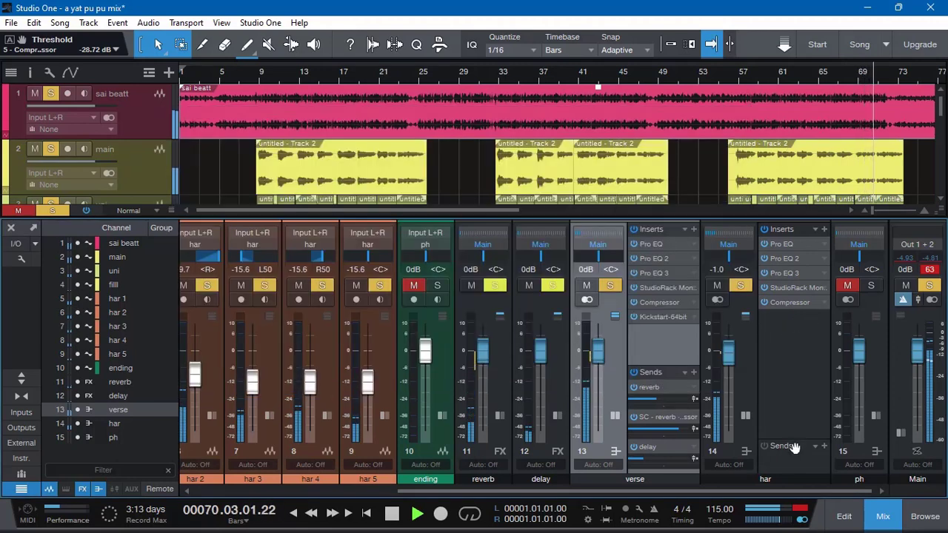
Step: Copy the verse bus's Kickstart-64bit insert to the har bus and collapse the expanded verse channel
left_click_drag(790, 439, 789, 437)
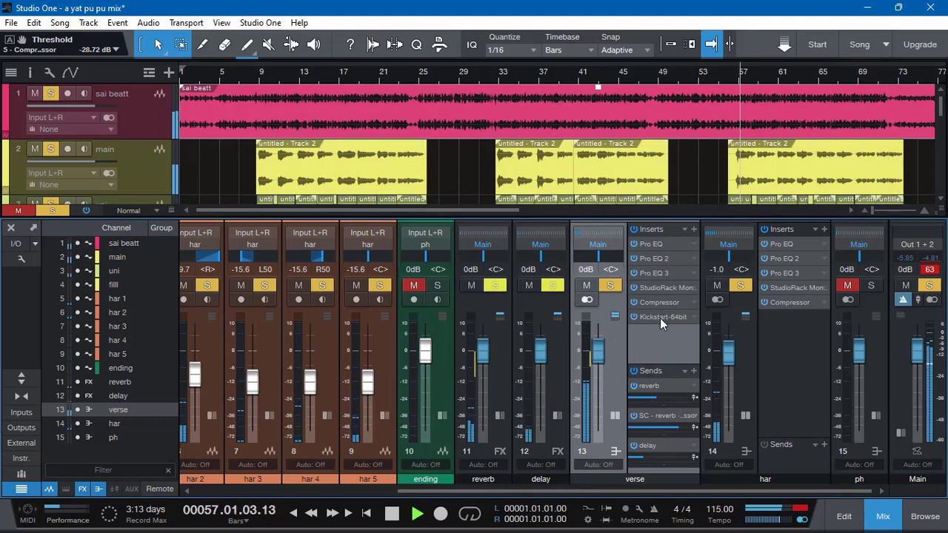
left_click_drag(660, 318, 786, 317)
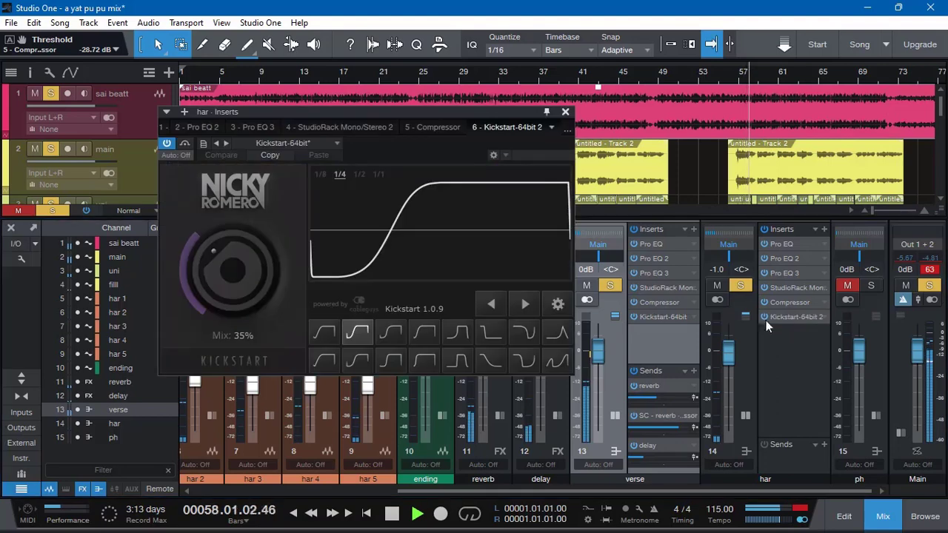
left_click(565, 112)
left_click(616, 317)
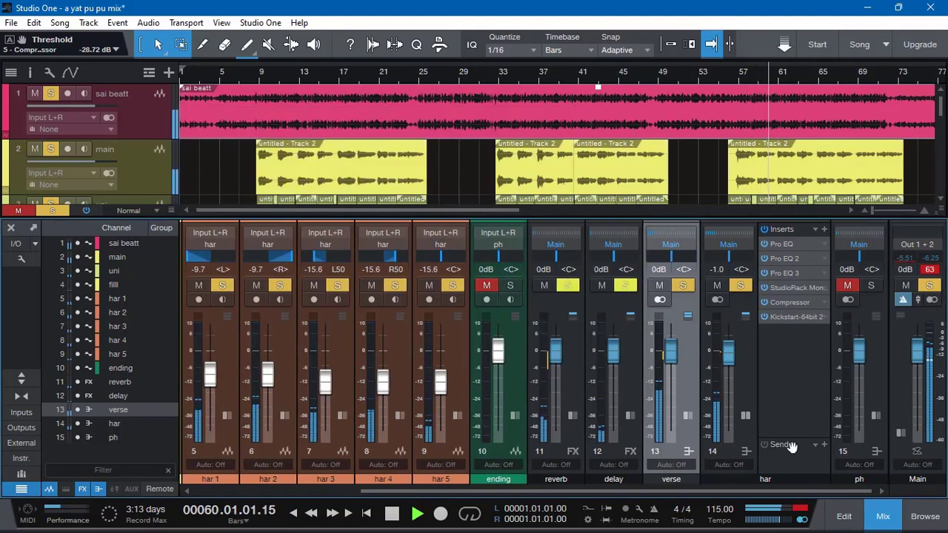
Step: Add a send from the har bus to the delay FX channel
left_click_drag(791, 437, 792, 407)
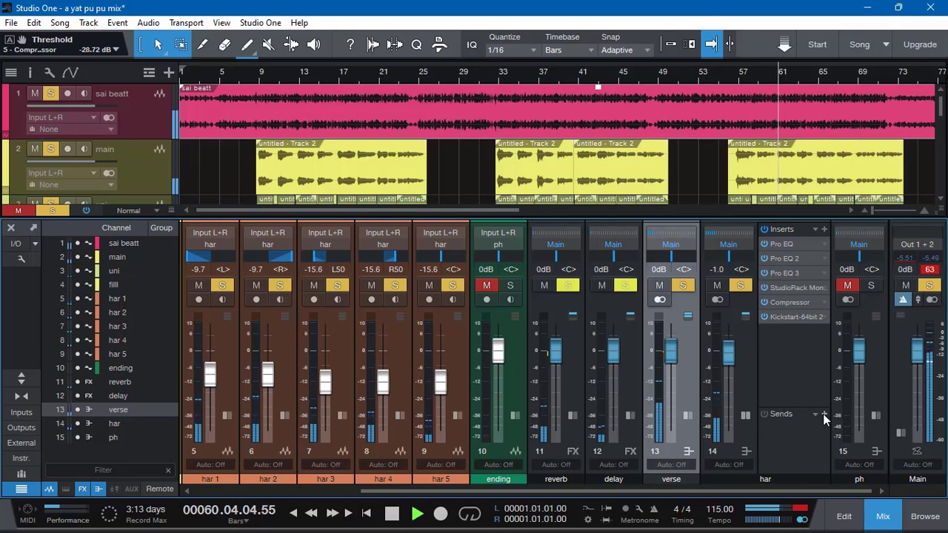
left_click(824, 414)
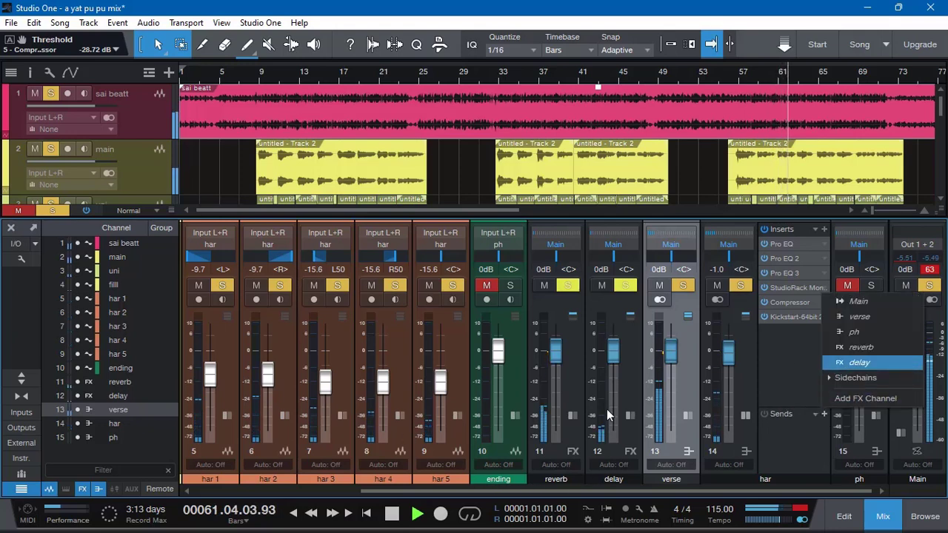
key("Return")
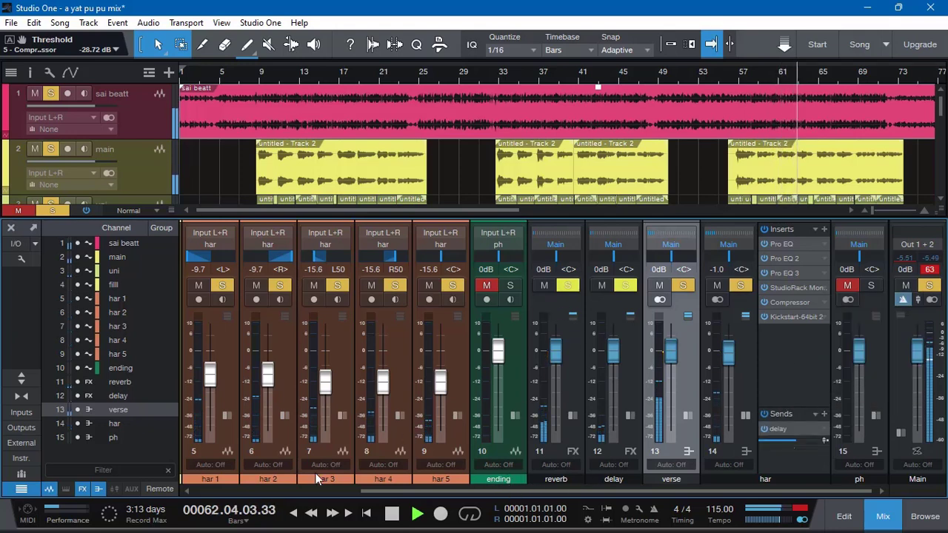
Step: Unsolo and mute the sai beatt track, then play the song from about bar 17
left_click(50, 93)
left_click(34, 93)
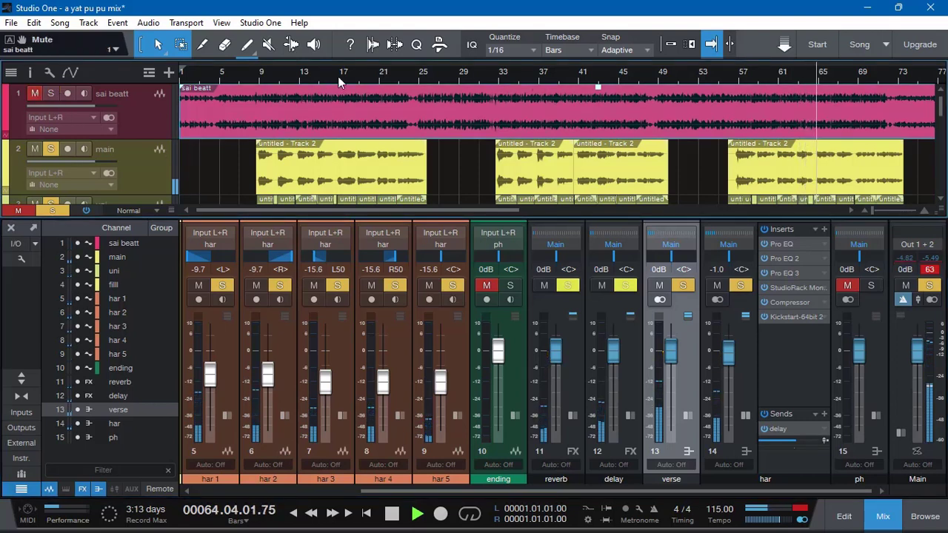
left_click(348, 98)
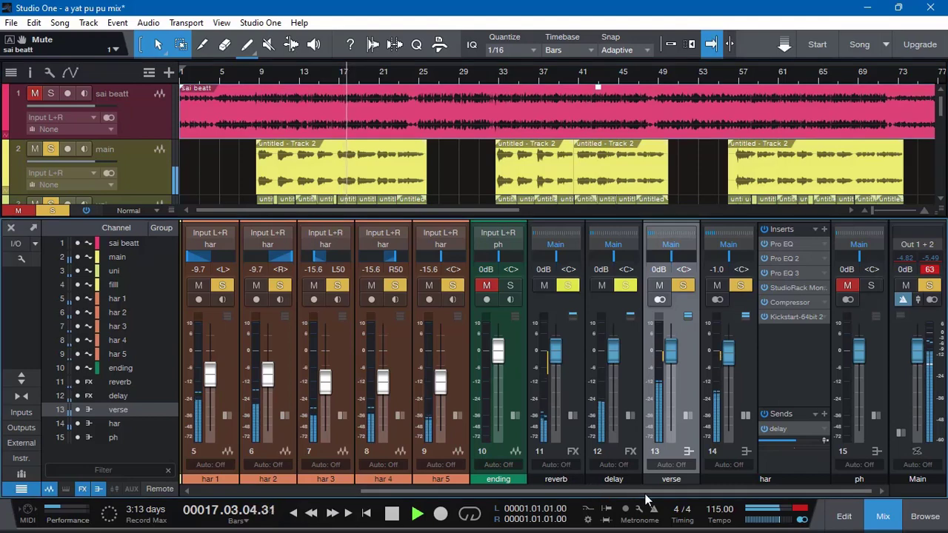
Step: Set the verse bus's delay send level to -36.4 dB
left_click_drag(425, 489, 606, 500)
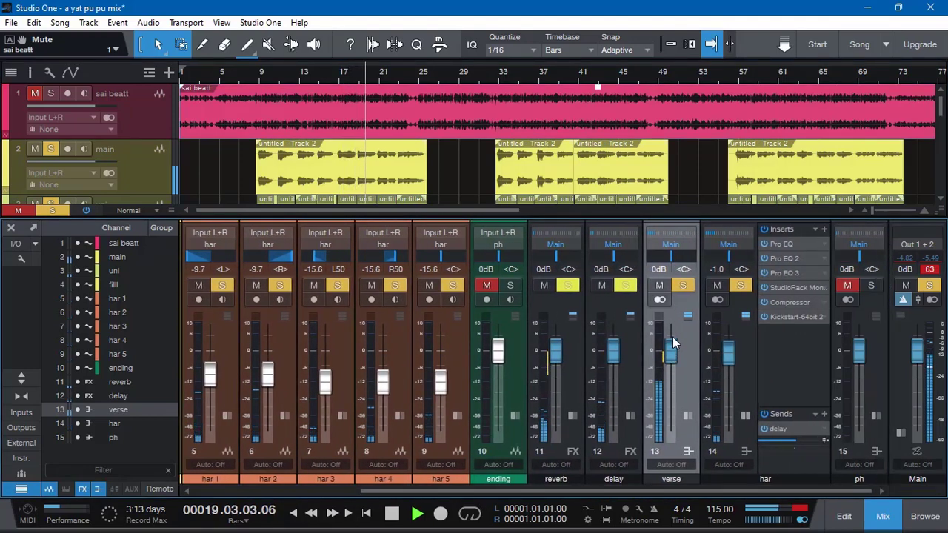
left_click(687, 317)
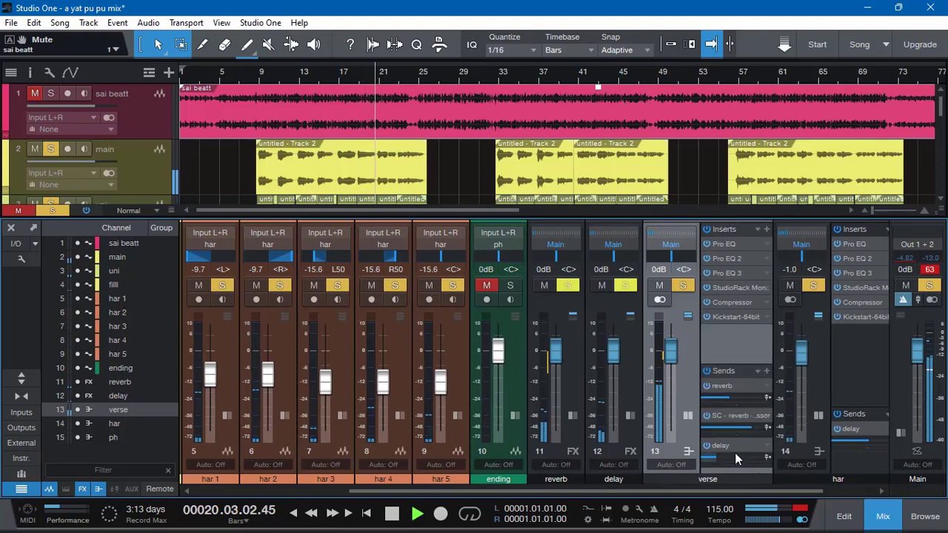
scroll(710, 458, "down", 1)
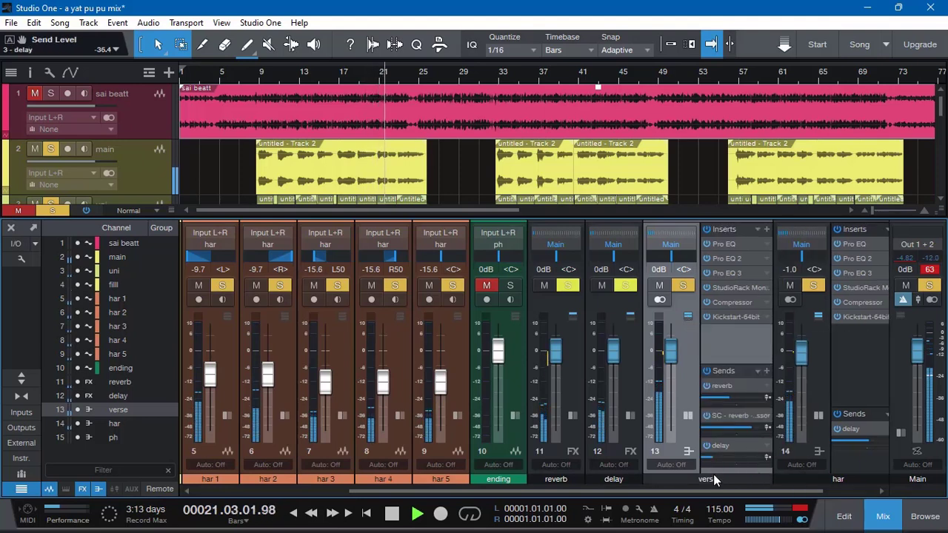
left_click(687, 316)
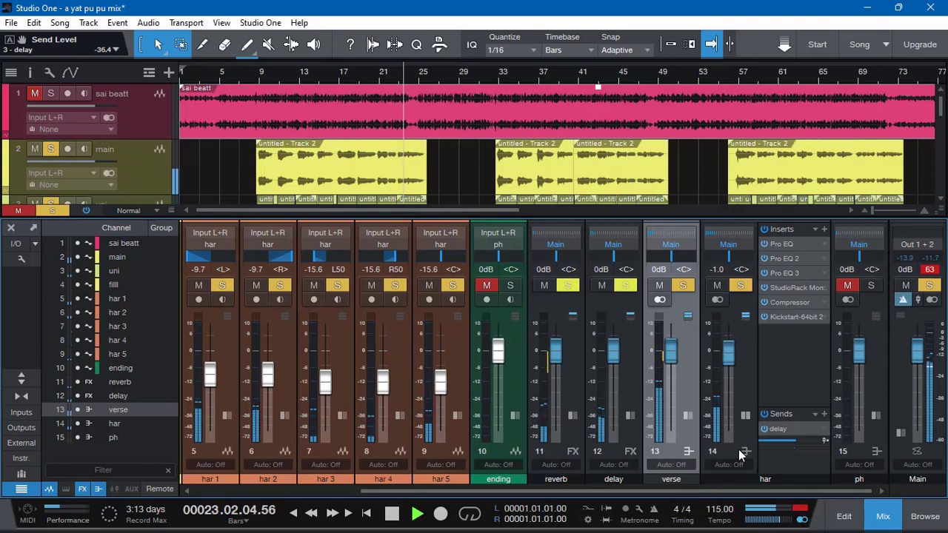
Step: Insert Klevgrand's Pana plug-in on the har bus and set its pan to about 0.21
left_click(743, 317)
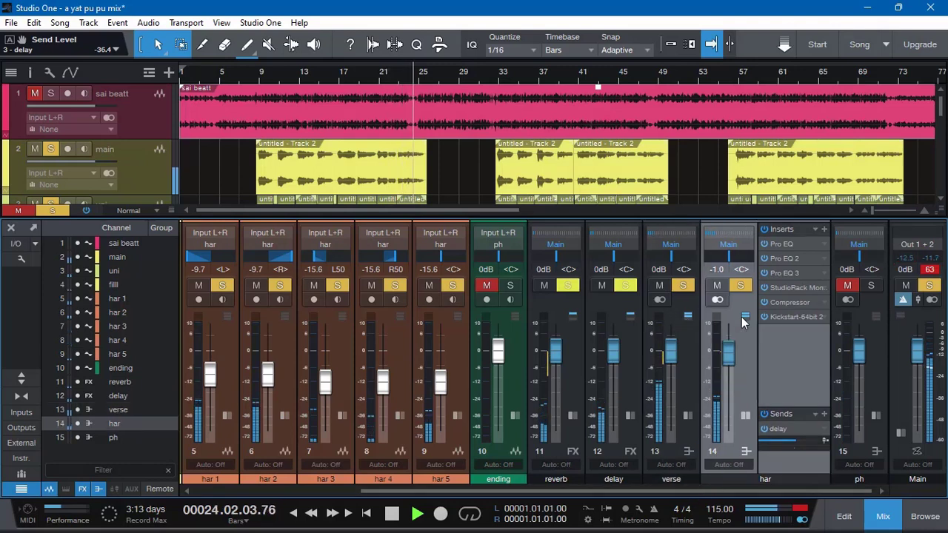
left_click(818, 316)
key("space")
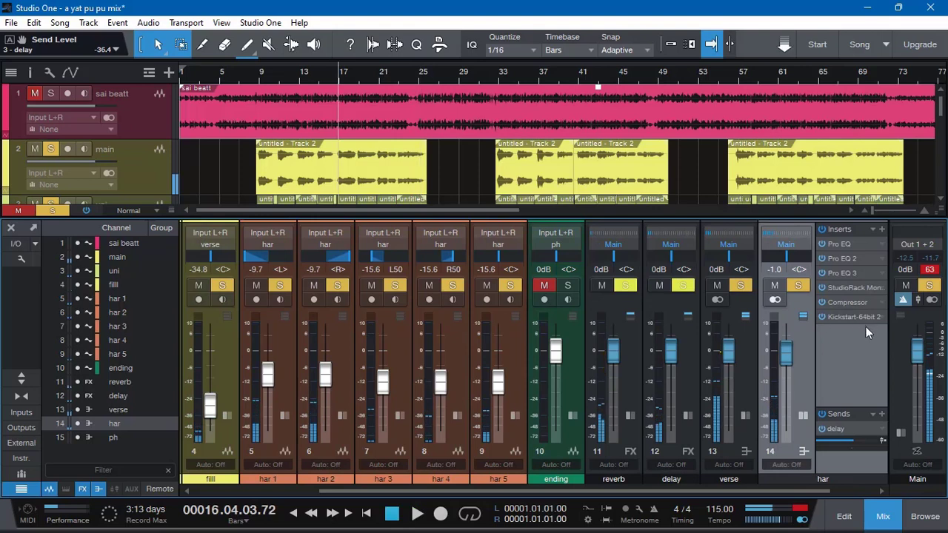
left_click(882, 229)
scroll(734, 453, "down", 1)
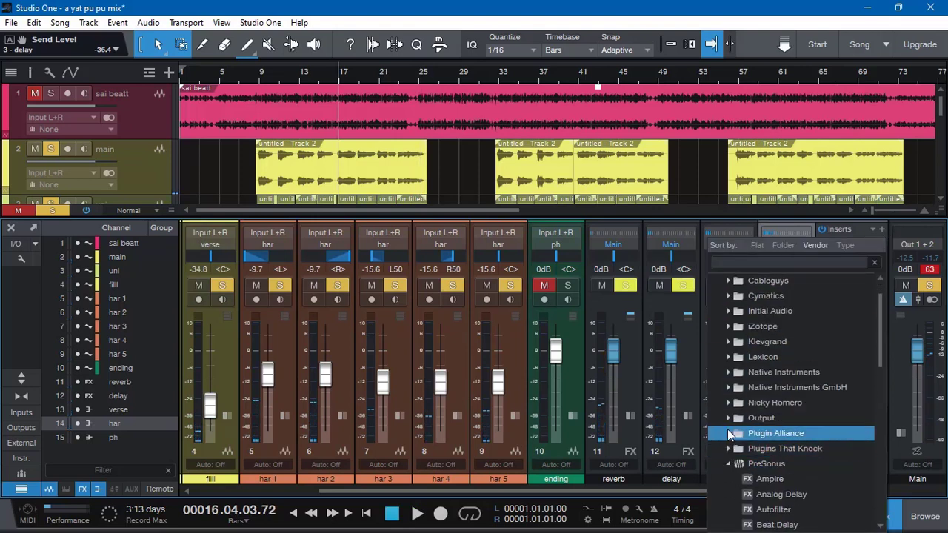
left_click(728, 344)
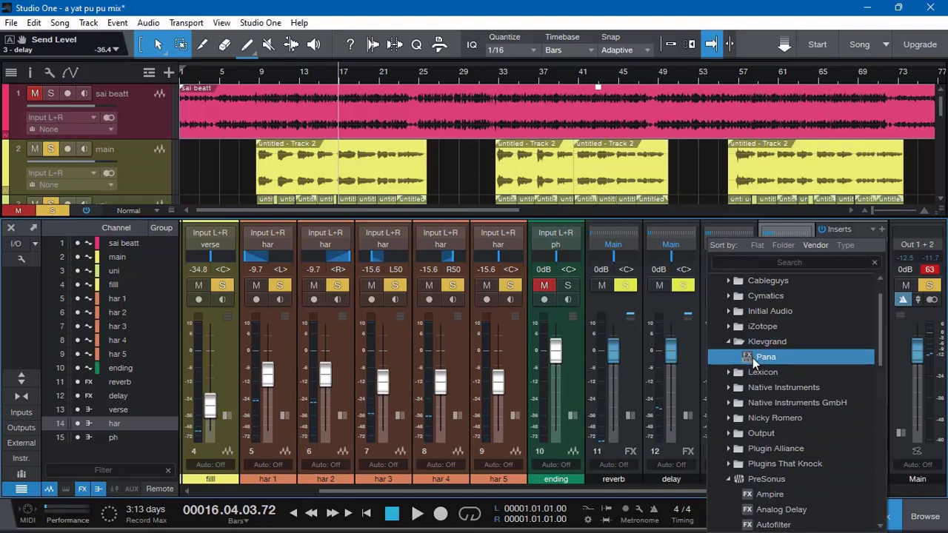
double_click(752, 357)
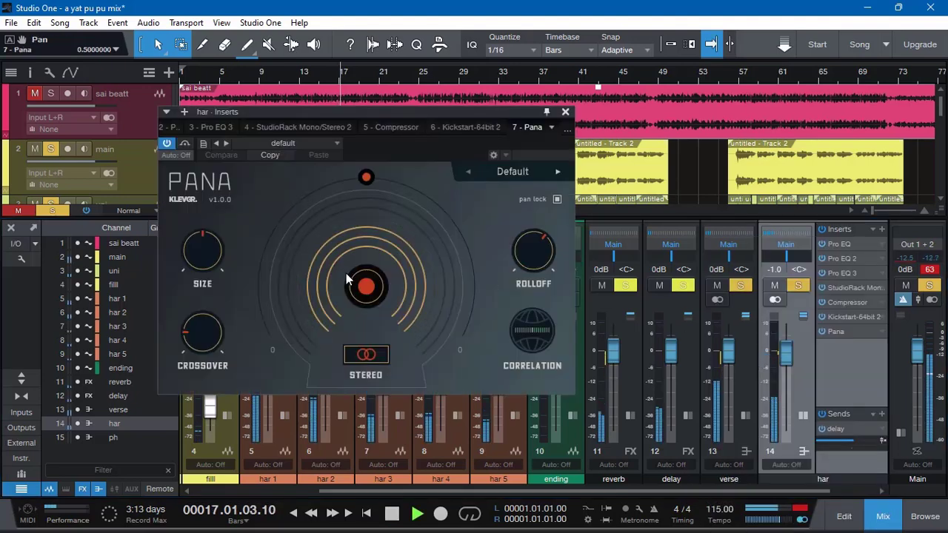
left_click_drag(366, 178, 283, 255)
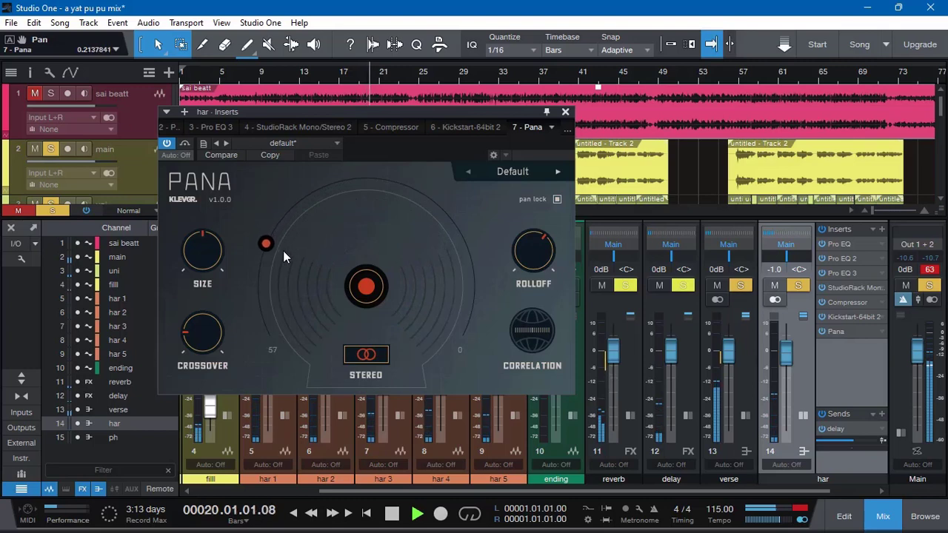
Step: Set Pana's pan to 0.5 on the har bus and browse its General and Instruments presets
left_click_drag(355, 215, 315, 196)
double_click(314, 193)
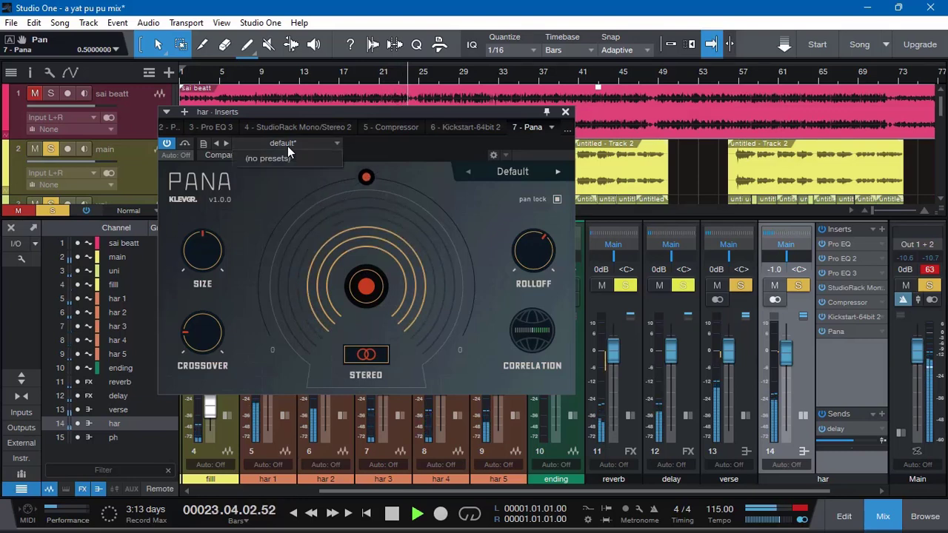
left_click(527, 171)
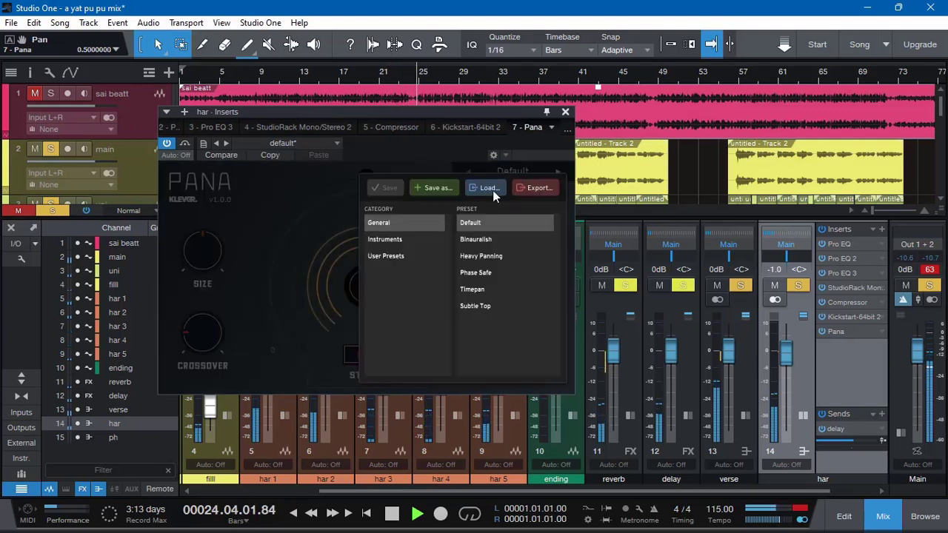
left_click(391, 240)
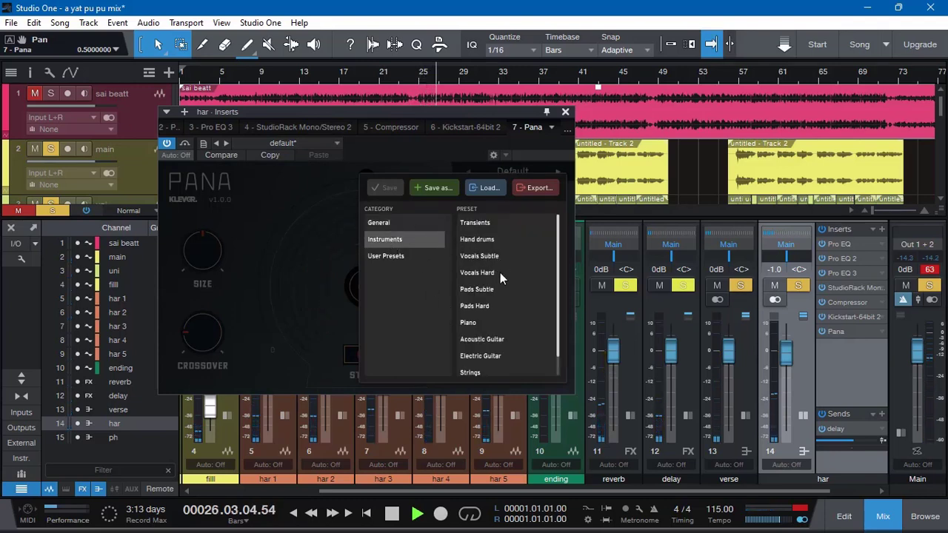
left_click(418, 221)
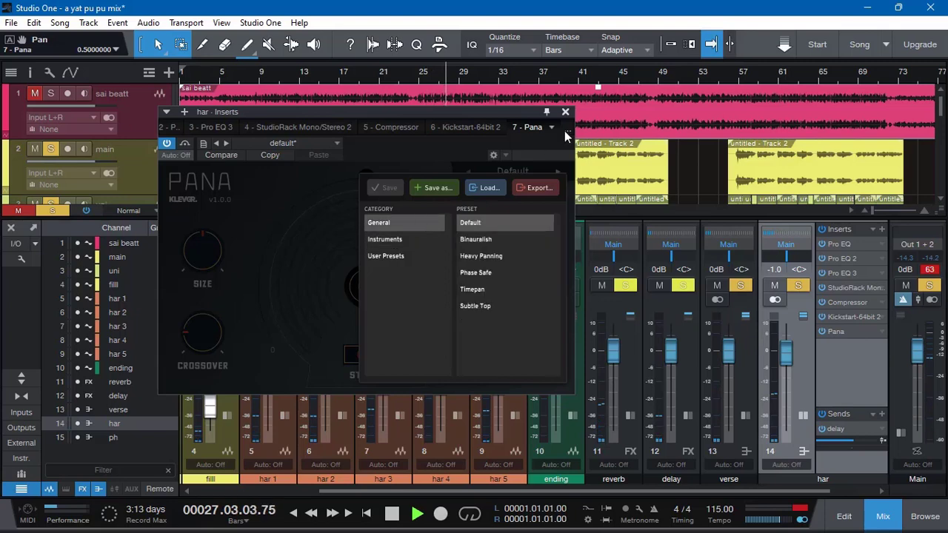
left_click(565, 112)
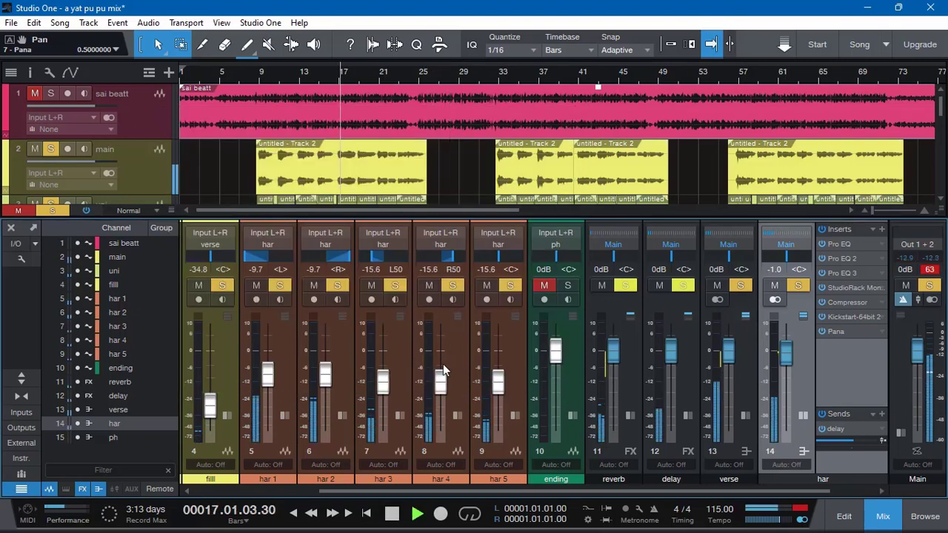
Step: Stop playback and remove the Pana plug-in from the har bus
key("space")
left_click(882, 333)
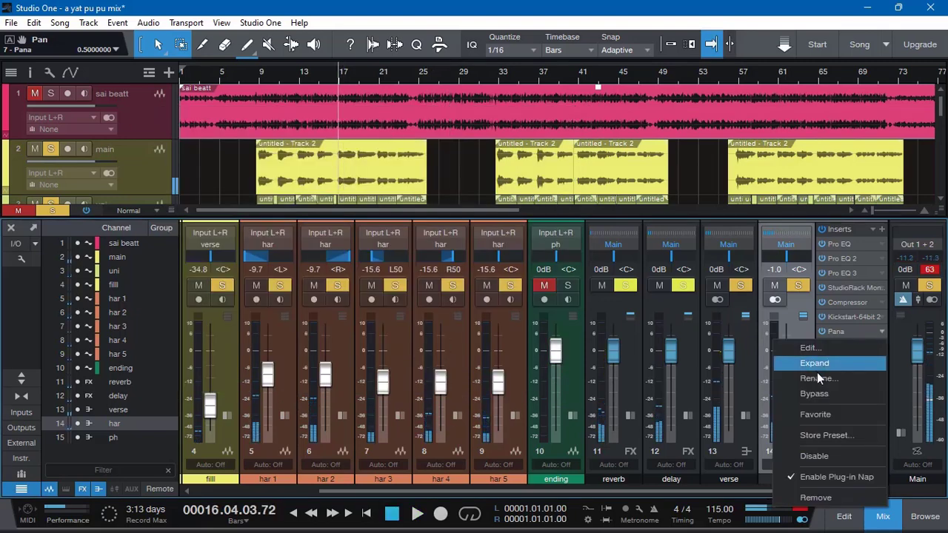
left_click(815, 498)
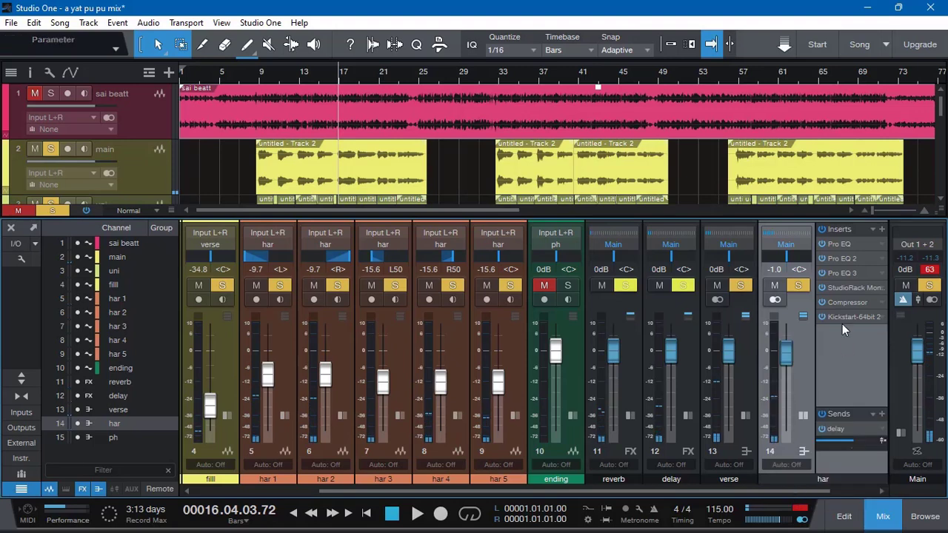
Step: Look through the vendor folders of insert effects for the har bus, collapsing the Klevgrand and PreSonus folders
left_click(882, 229)
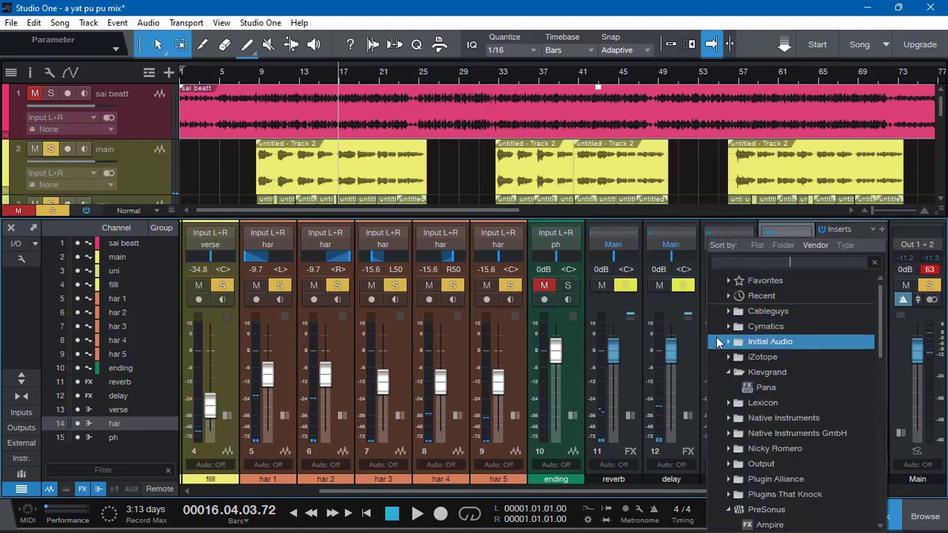
left_click(719, 373)
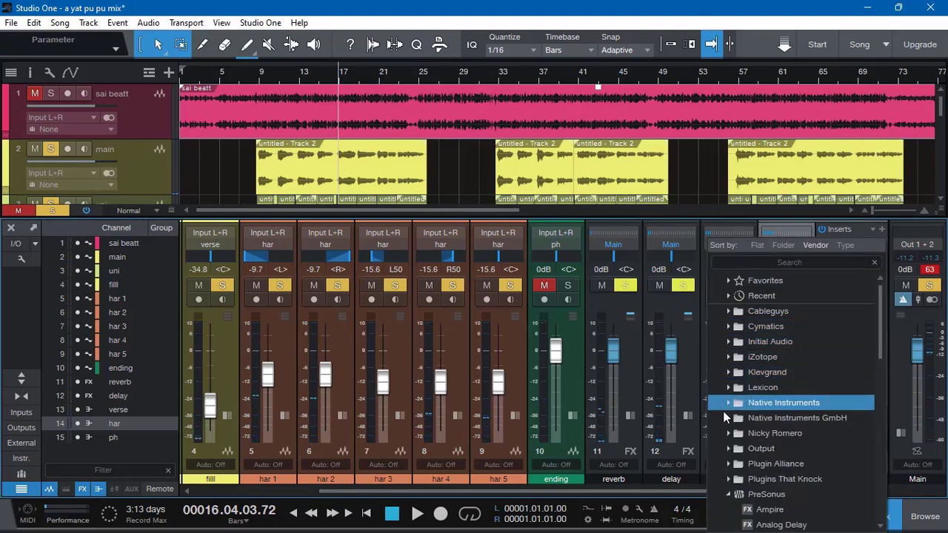
scroll(720, 434, "down", 2)
left_click(727, 449)
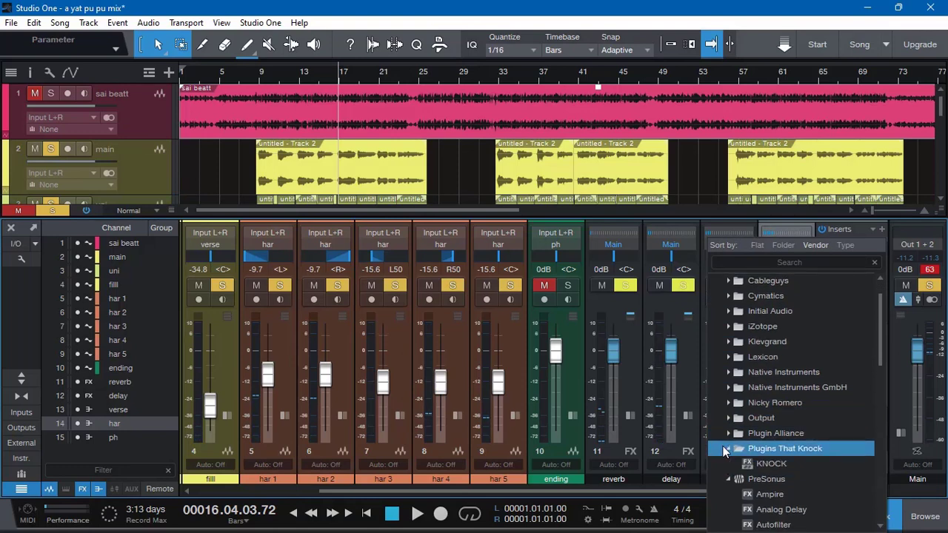
left_click(727, 449)
left_click(727, 434)
left_click(724, 434)
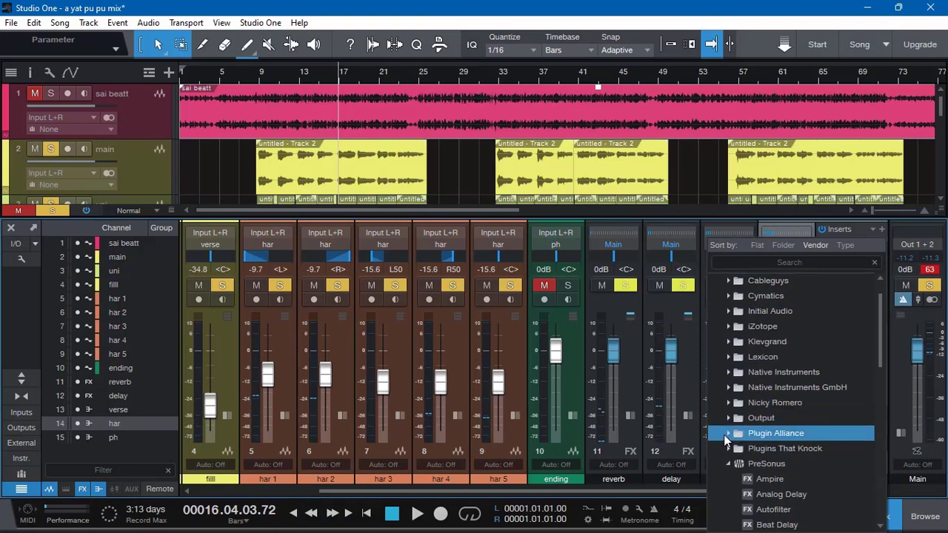
left_click(724, 419)
left_click(724, 418)
left_click(725, 419)
scroll(724, 423, "down", 2)
left_click(725, 419)
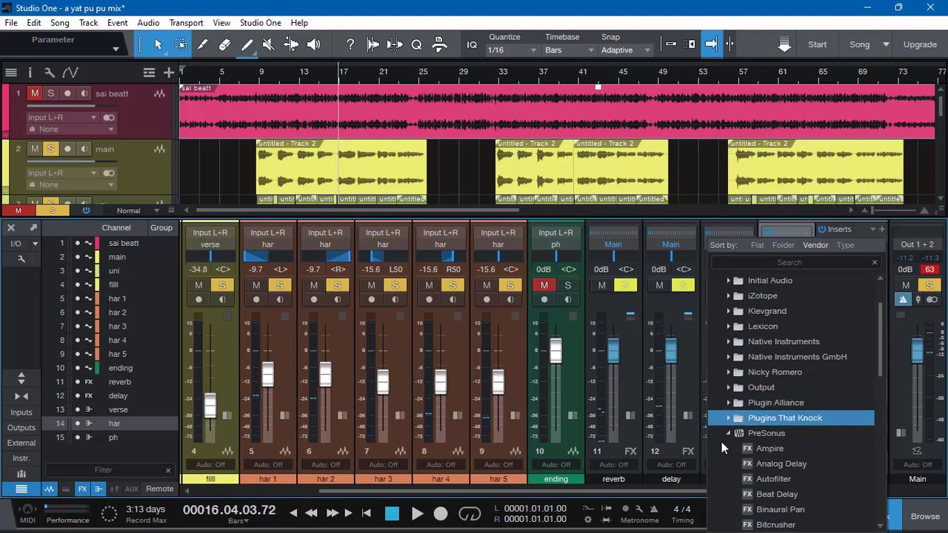
left_click(724, 432)
left_click(724, 431)
left_click(730, 437)
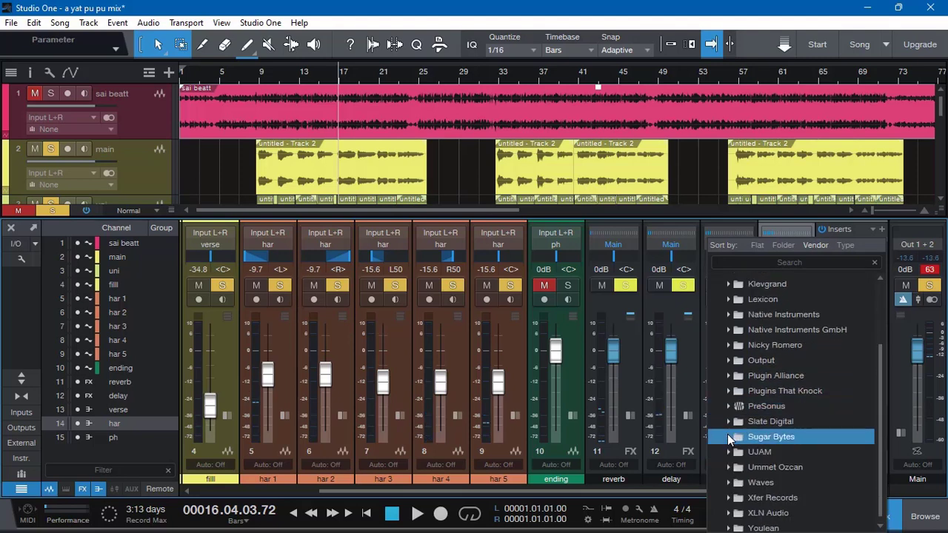
left_click(729, 438)
left_click(729, 451)
scroll(728, 452, "down", 2)
left_click(720, 449)
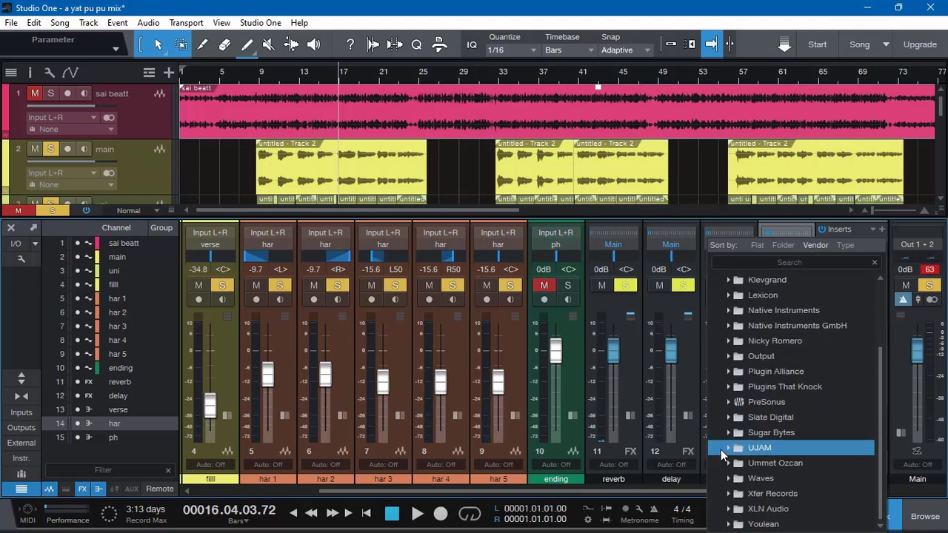
Step: Insert the Xpander plug-in on the har bus and set its widener width to 50 during playback
left_click(727, 460)
double_click(743, 482)
double_click(745, 497)
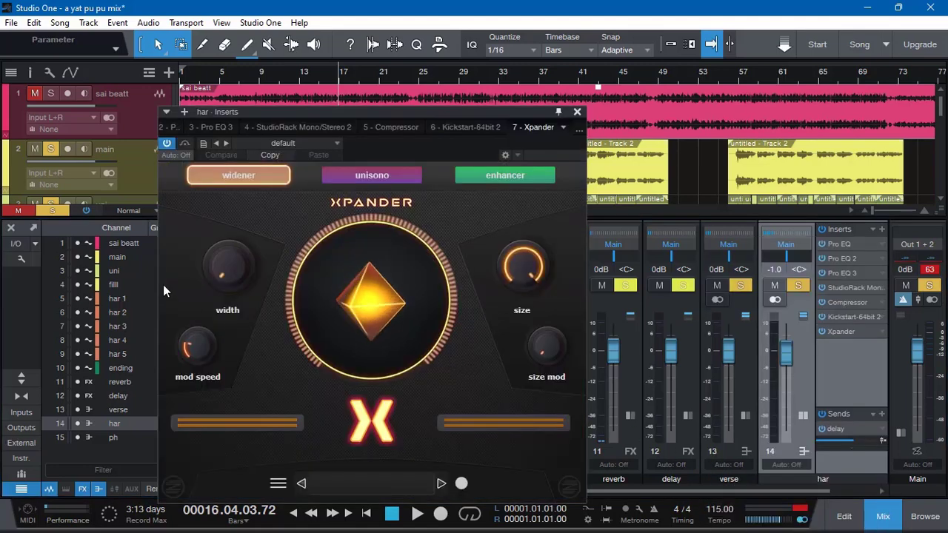
key("space")
left_click_drag(210, 209, 209, 199)
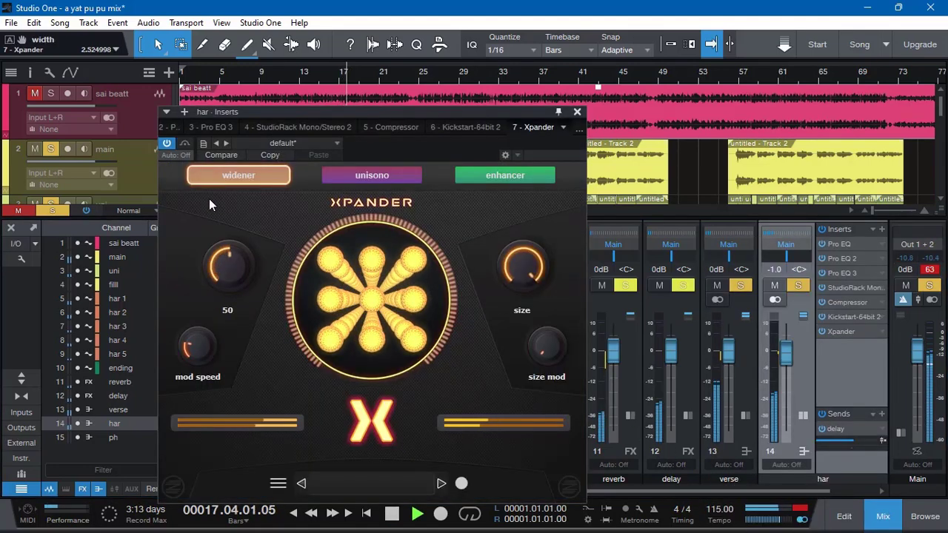
left_click(577, 111)
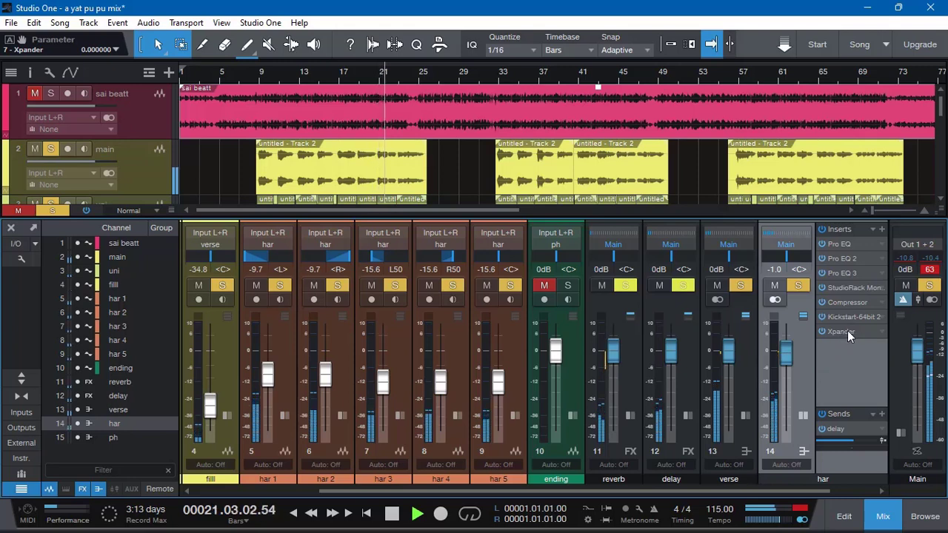
Step: Set the har bus volume to -1.5 dB and the mix of its Kickstart plug-in to 20%
left_click_drag(785, 357, 785, 356)
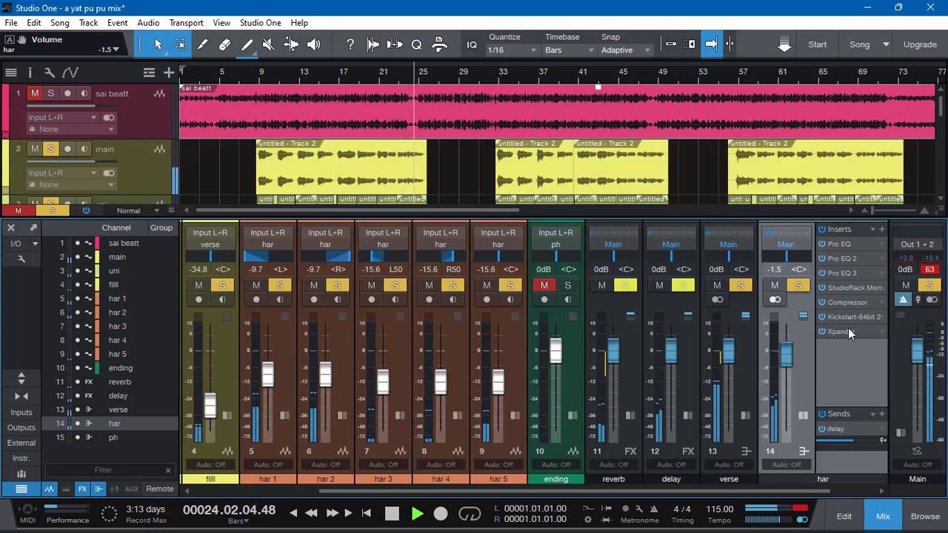
key("space")
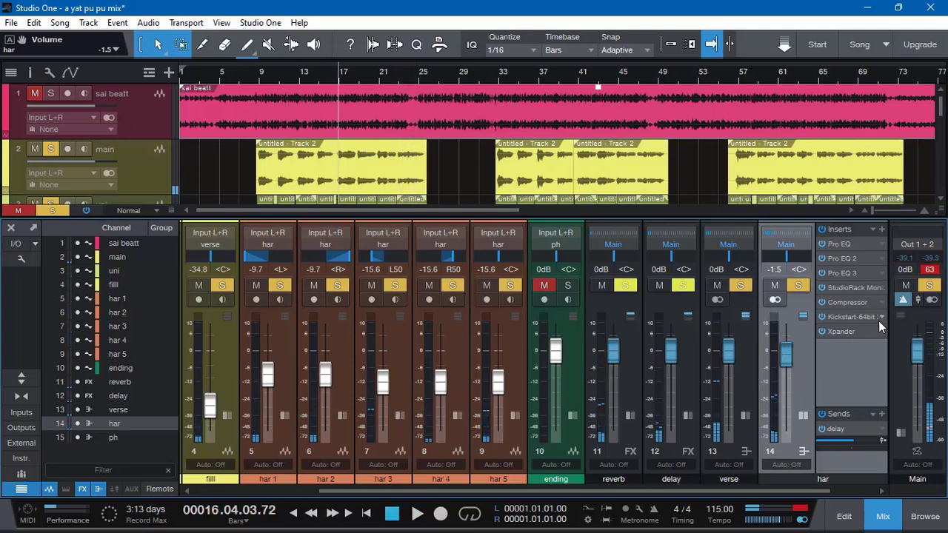
left_click(867, 316)
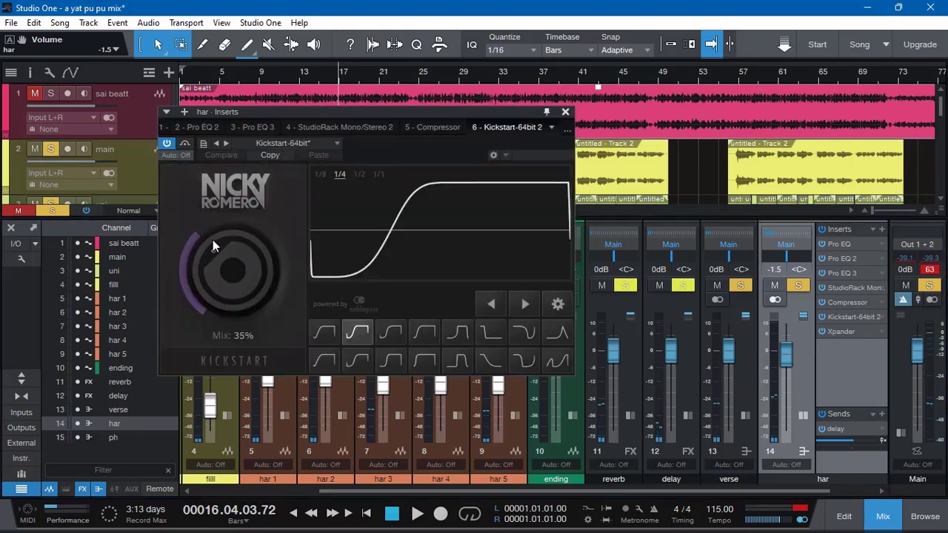
left_click_drag(214, 246, 214, 252)
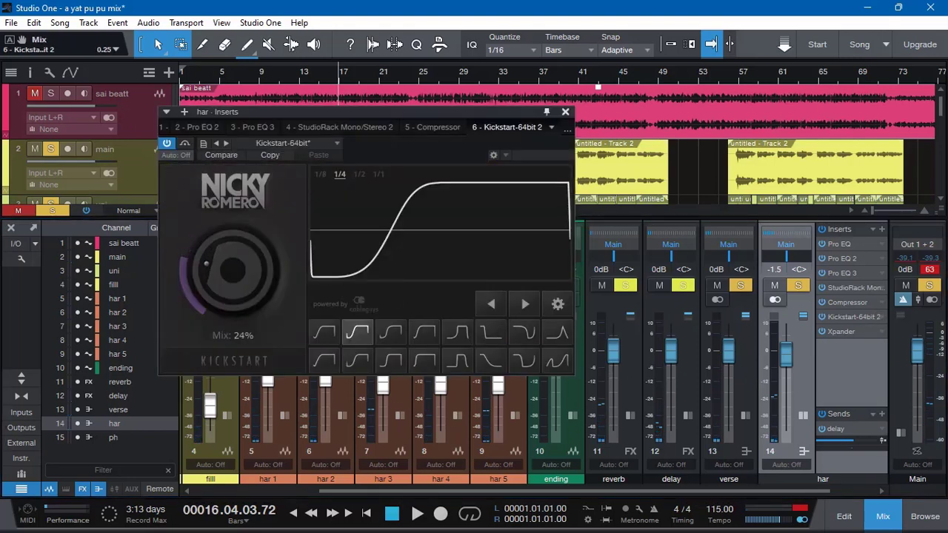
key("space")
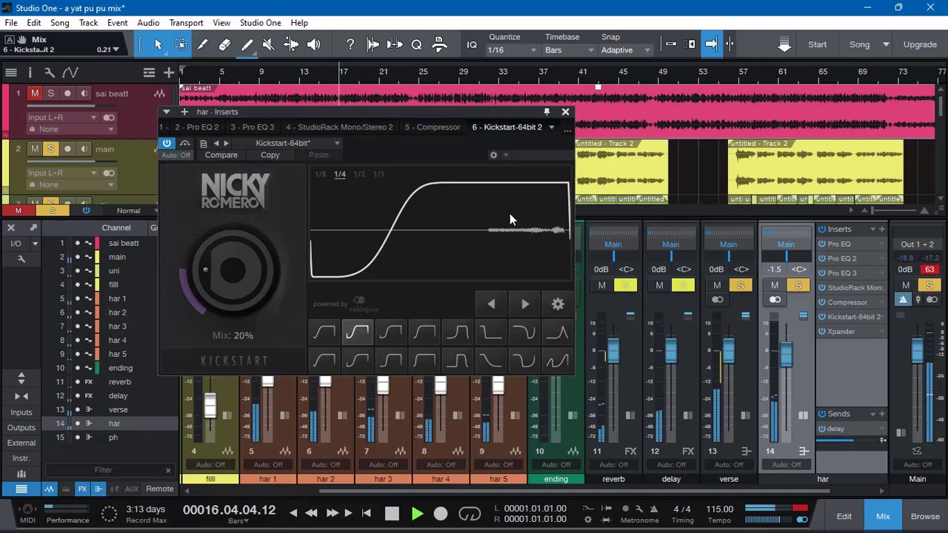
left_click(565, 112)
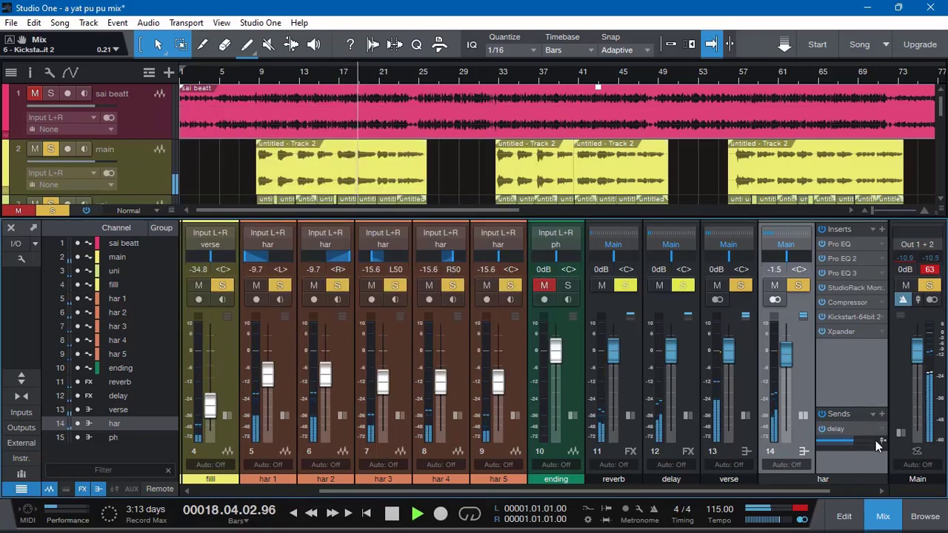
Step: Set the har bus's delay send level to -36.0 dB and add a send to the reverb FX channel
key("space")
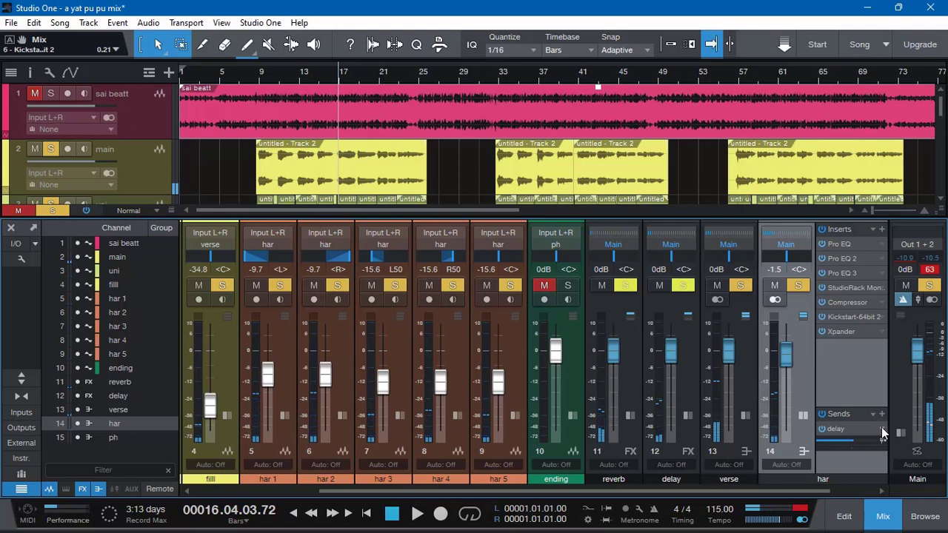
left_click_drag(855, 438, 828, 439)
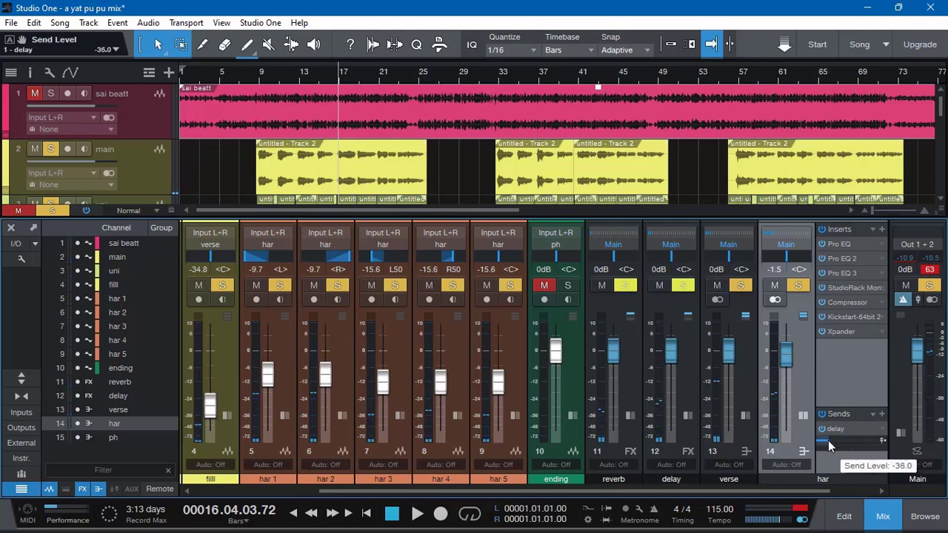
left_click(881, 414)
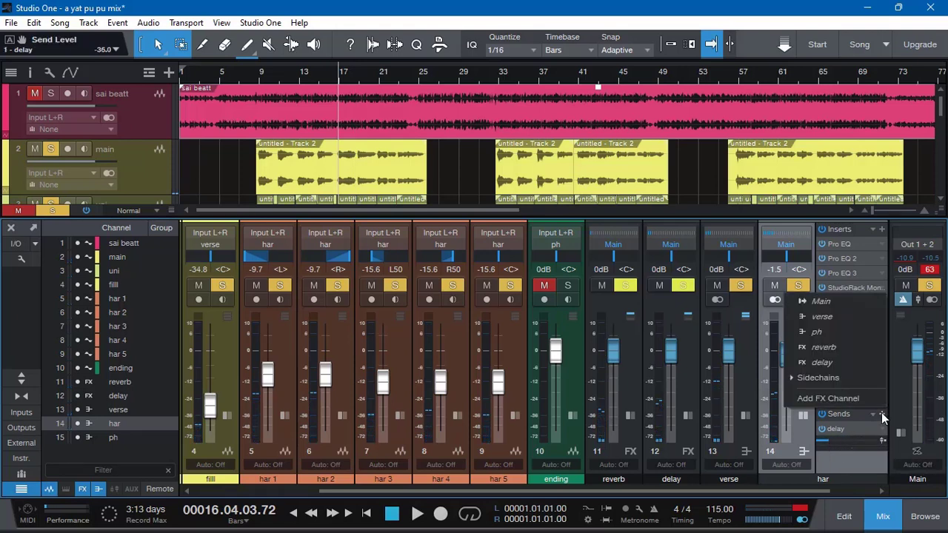
left_click(844, 348)
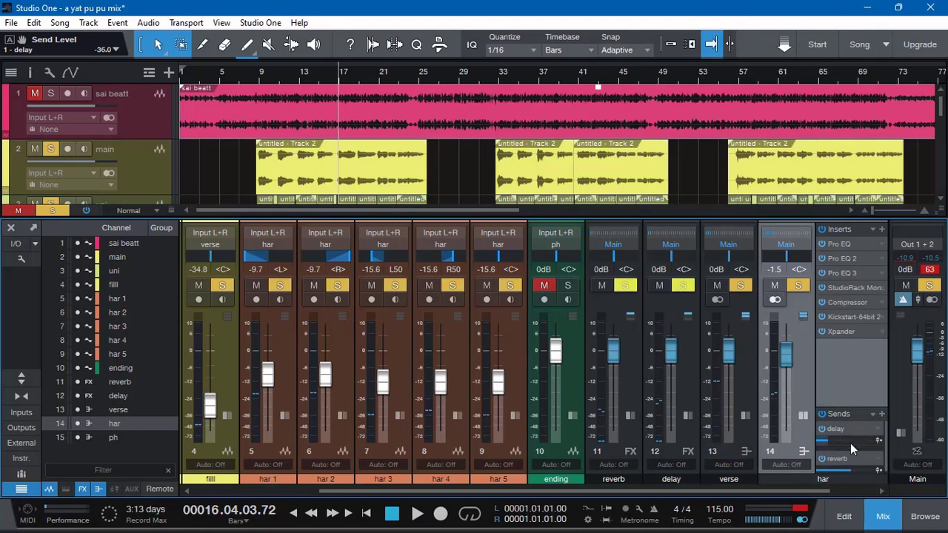
Step: Move the har bus's reverb send above the delay send and, with the verse bus unsoloed, set its level to -14.5 dB
key("space")
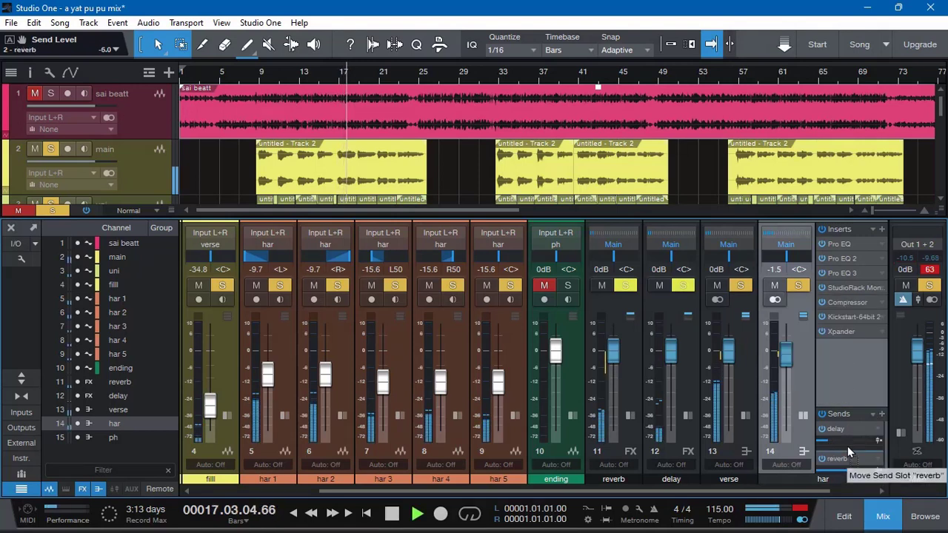
left_click_drag(848, 456, 845, 431)
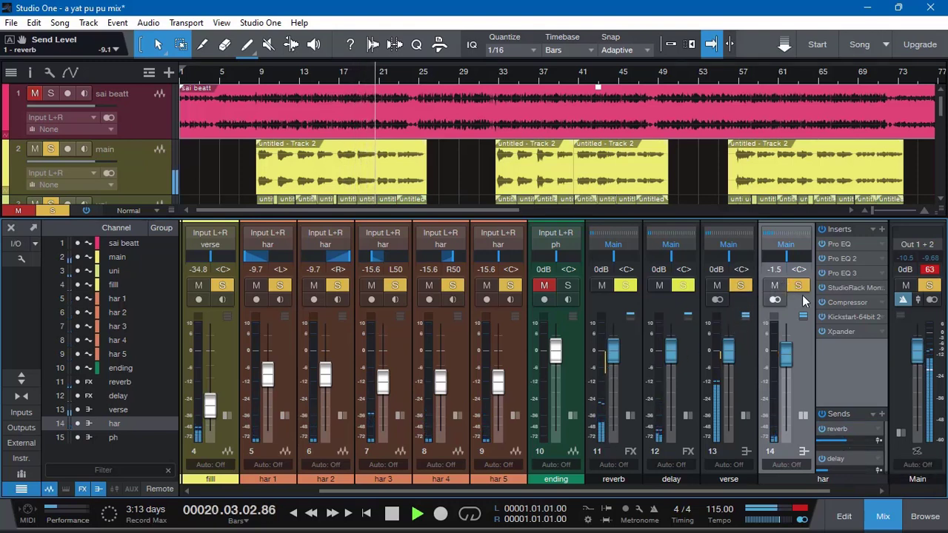
left_click(743, 286)
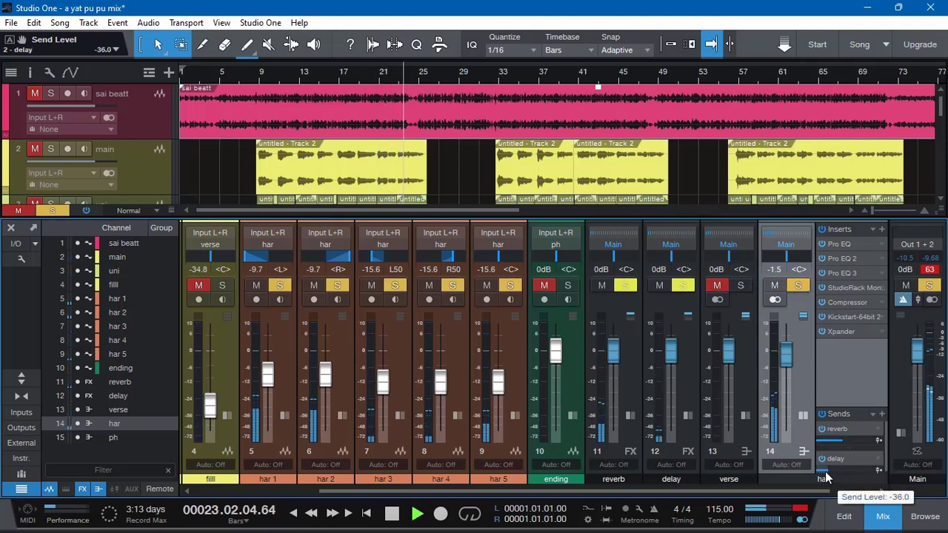
mouse_move(843, 438)
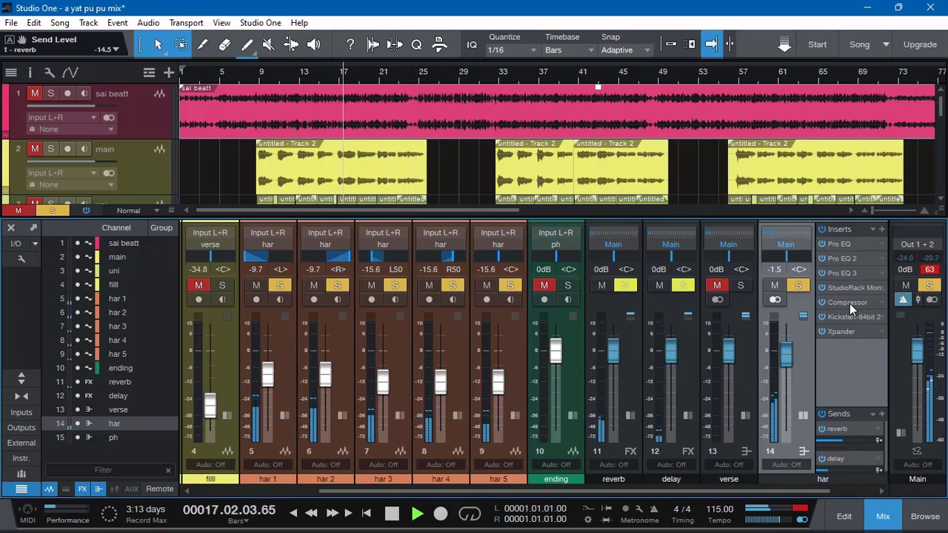
Step: Move the Compressor below Xpander in the har bus's inserts and inspect its settings during playback
left_click_drag(850, 304, 850, 335)
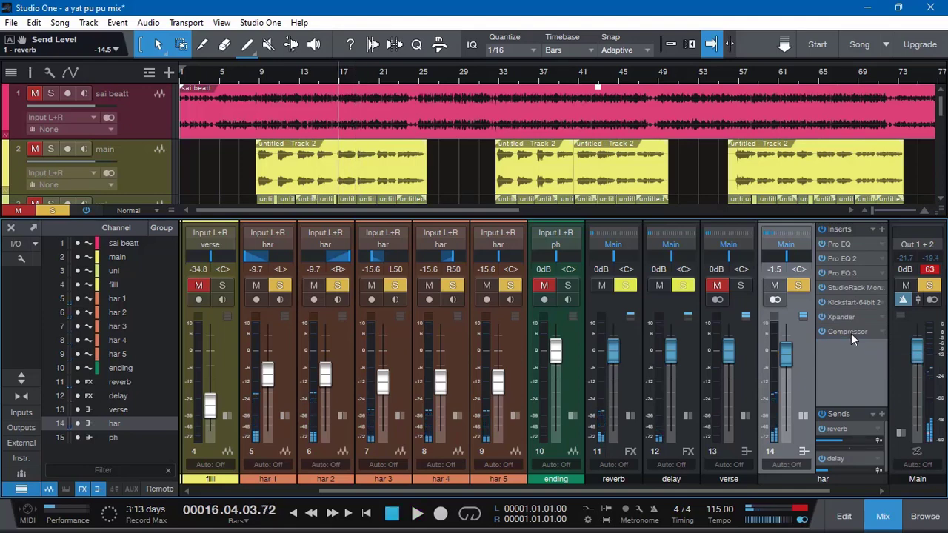
double_click(851, 333)
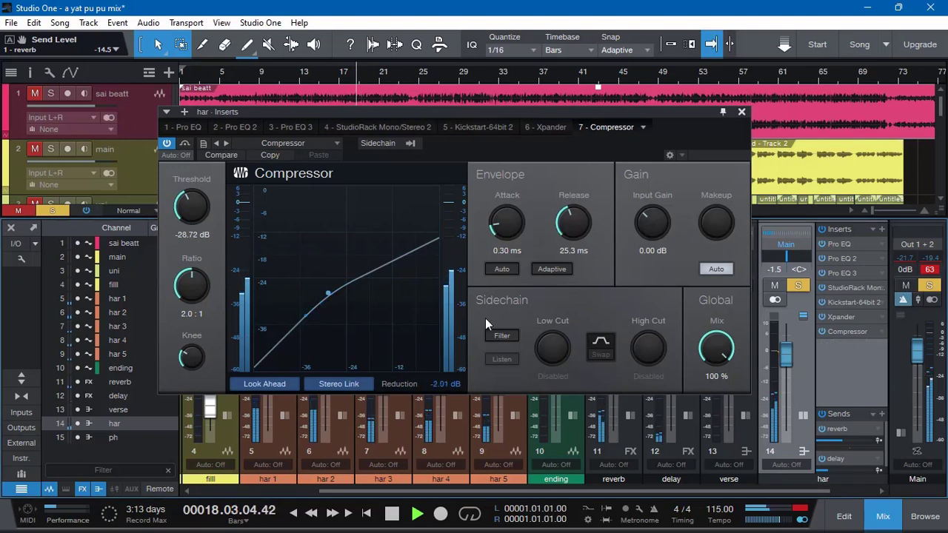
left_click(742, 112)
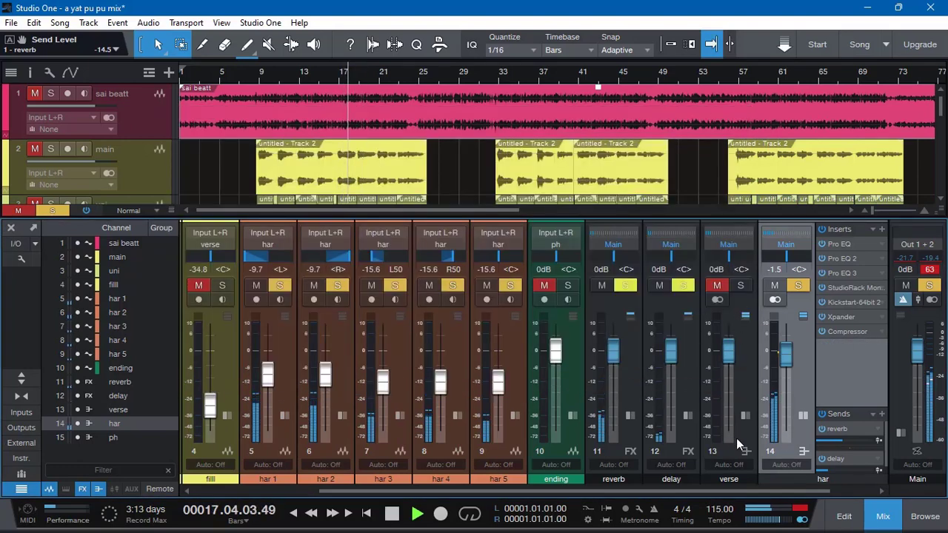
Step: Solo the verse bus to hear it together with the har bus
left_click(740, 285)
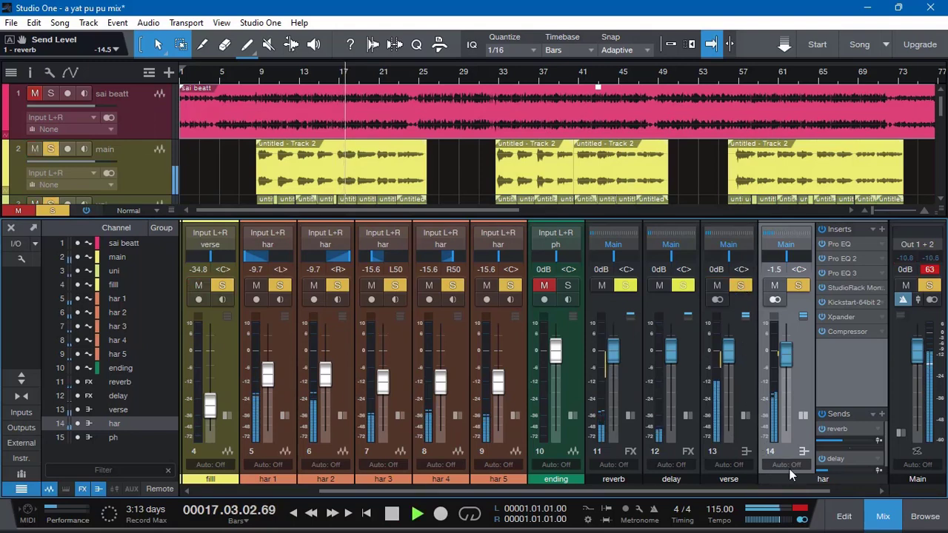
Step: Set the har bus's volume to -2.0 dB while playing it together with the verse bus
left_click_drag(786, 353, 787, 354)
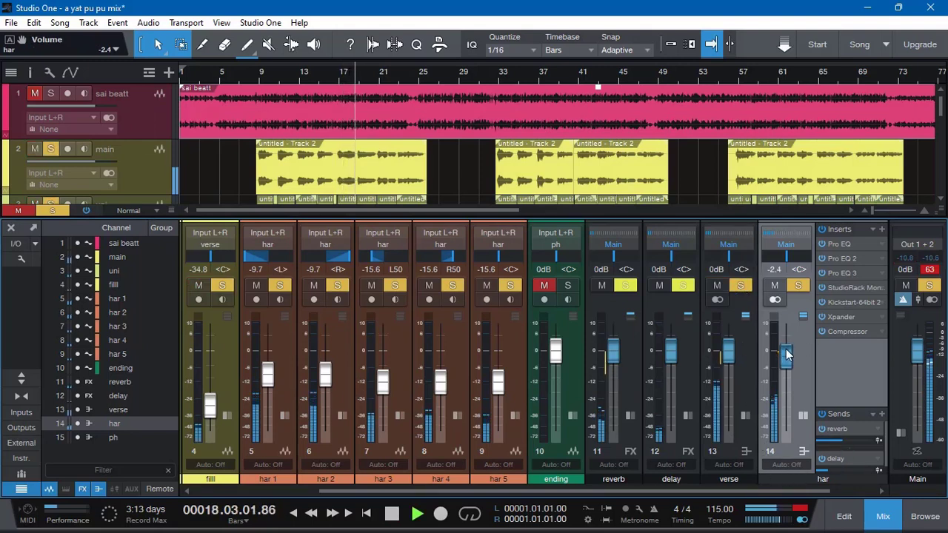
left_click(774, 269)
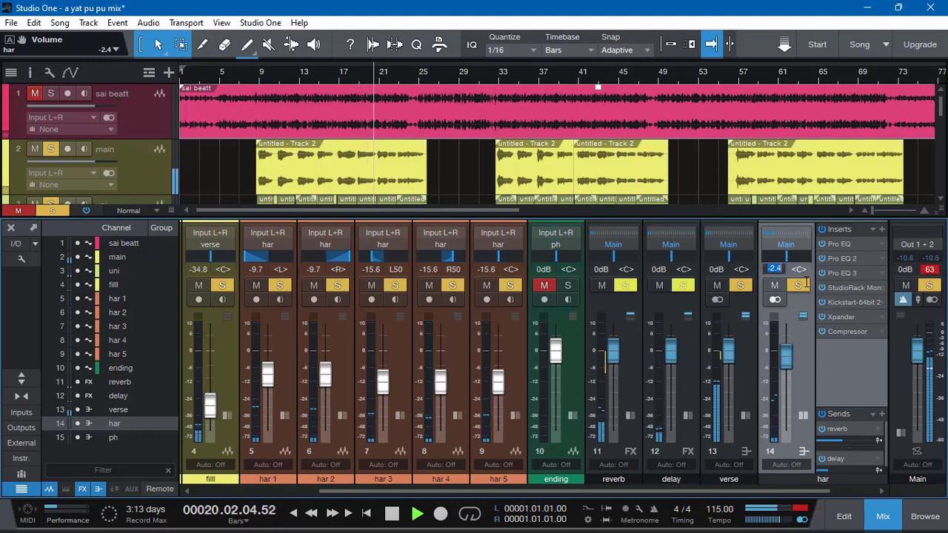
type("20")
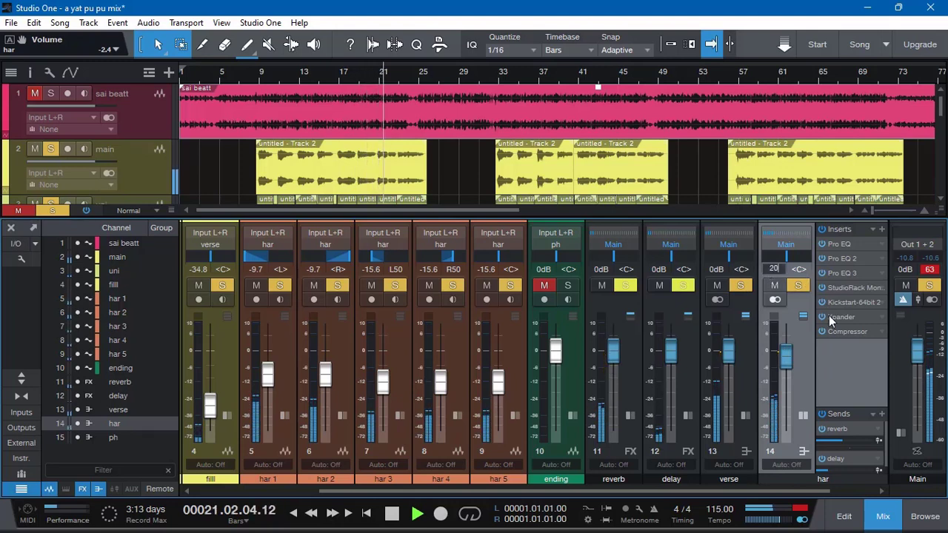
key("Return")
key("space")
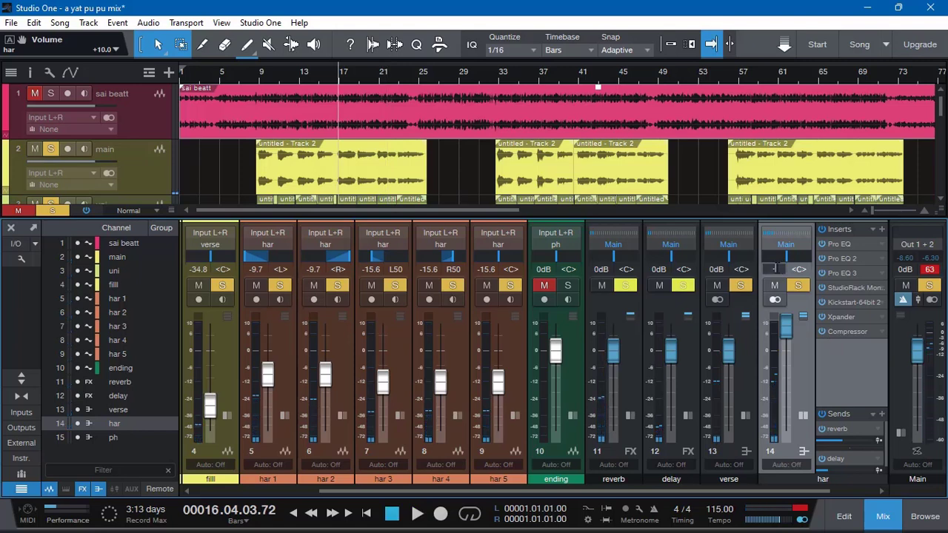
key("Return")
key("space")
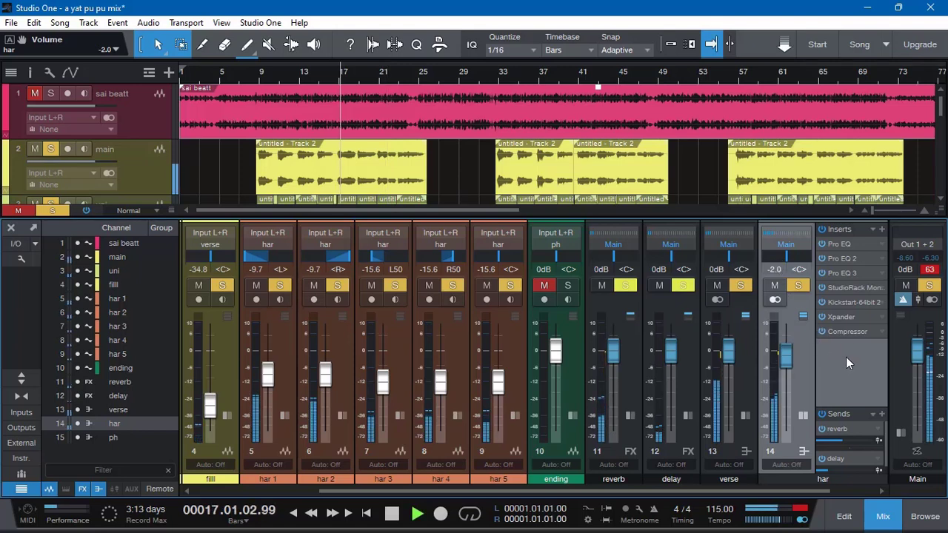
Step: Compare the har bus with Xpander bypassed and enabled, and lower Xpander's widener width
left_click(823, 316)
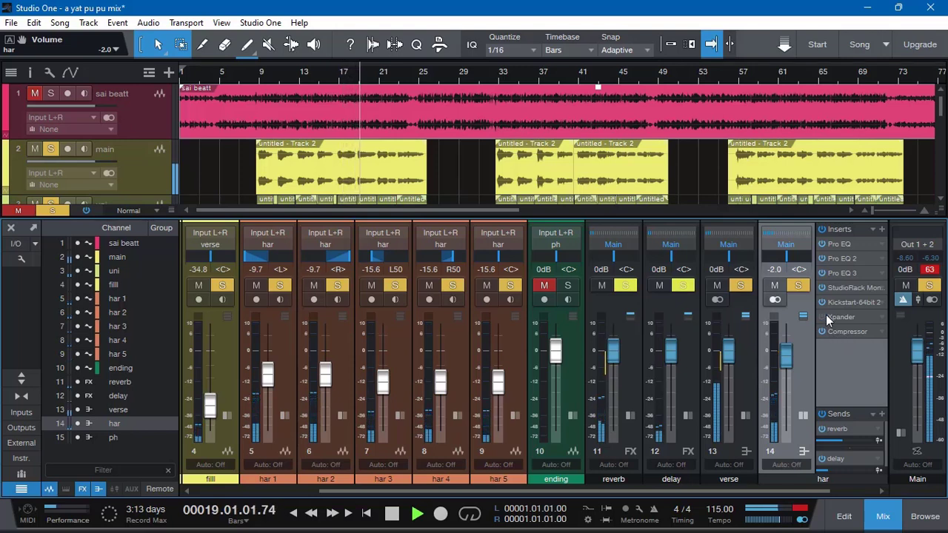
left_click(881, 317)
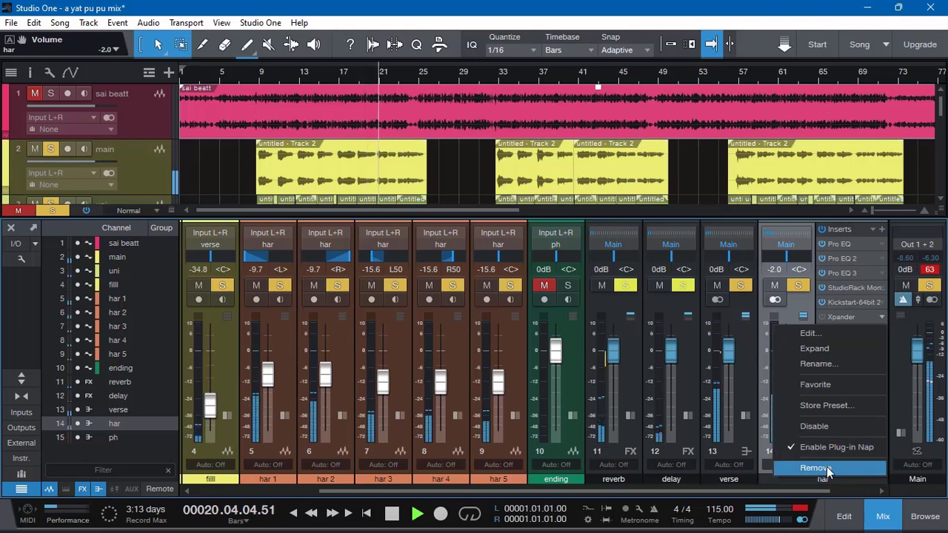
left_click(827, 316)
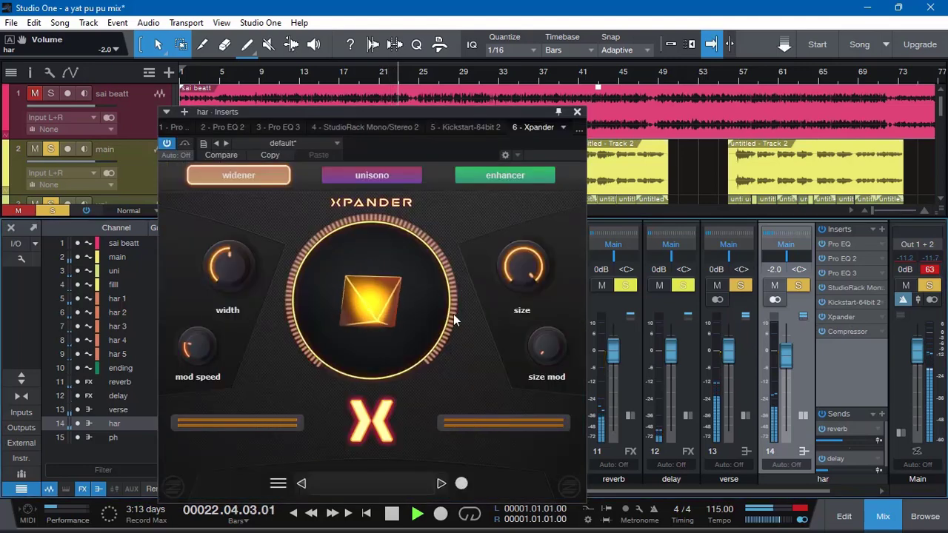
left_click_drag(230, 269, 231, 312)
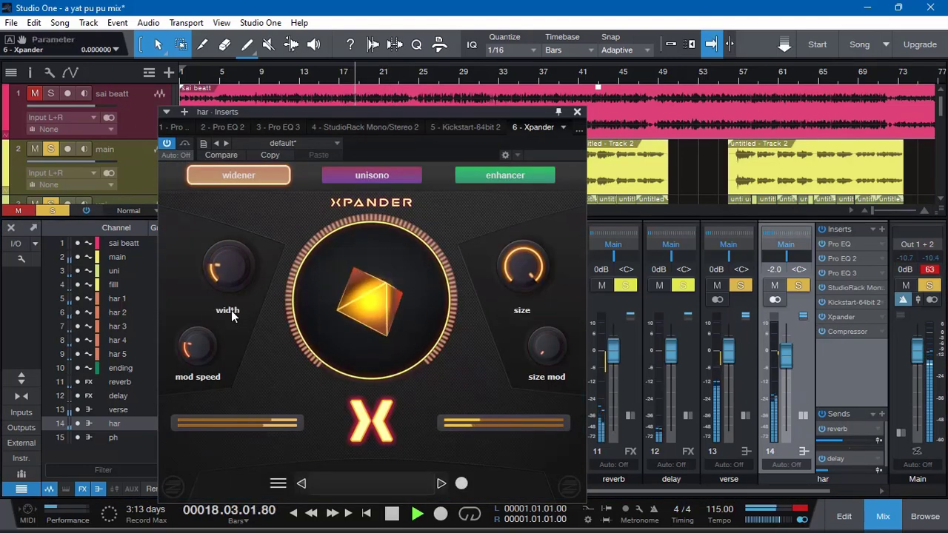
left_click(577, 113)
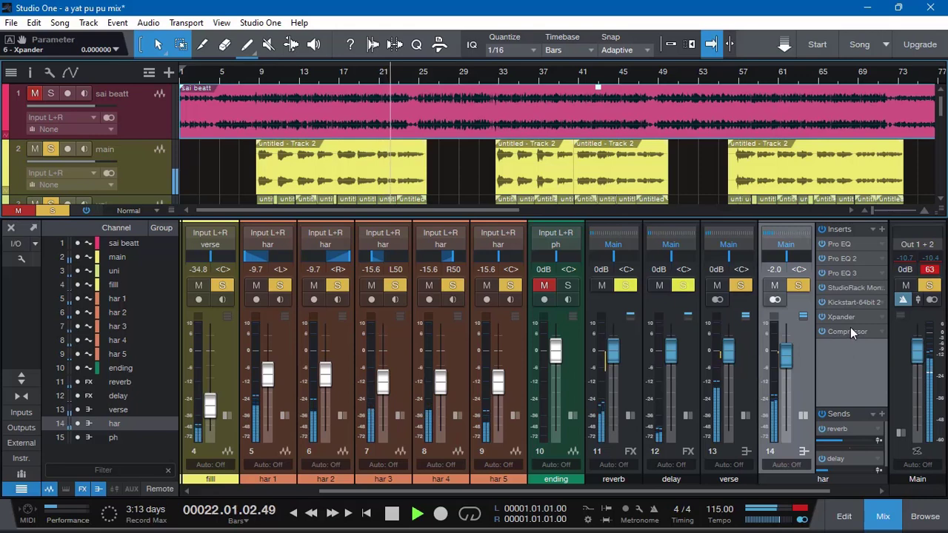
Step: Bypass Xpander on the har bus and remove it from the inserts
left_click(821, 317)
key("space")
right_click(880, 317)
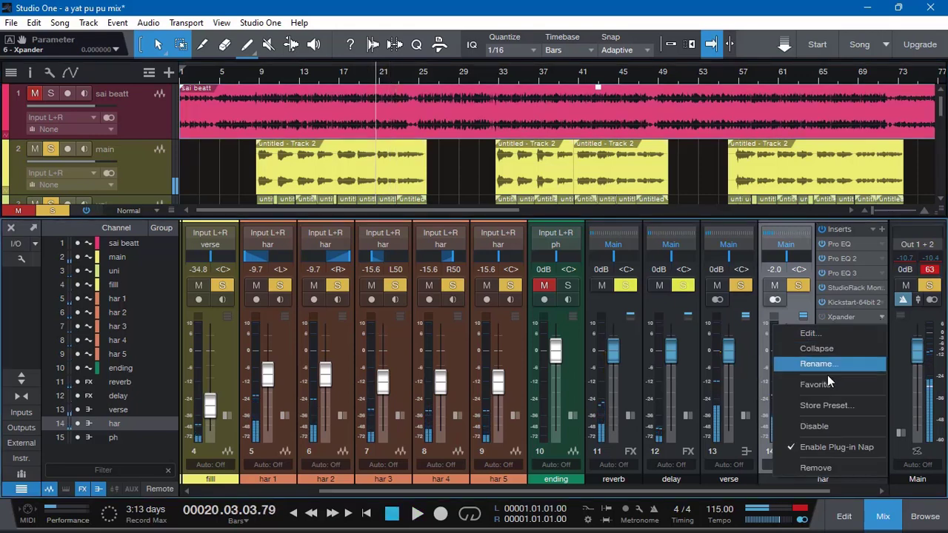
left_click(859, 468)
key("space")
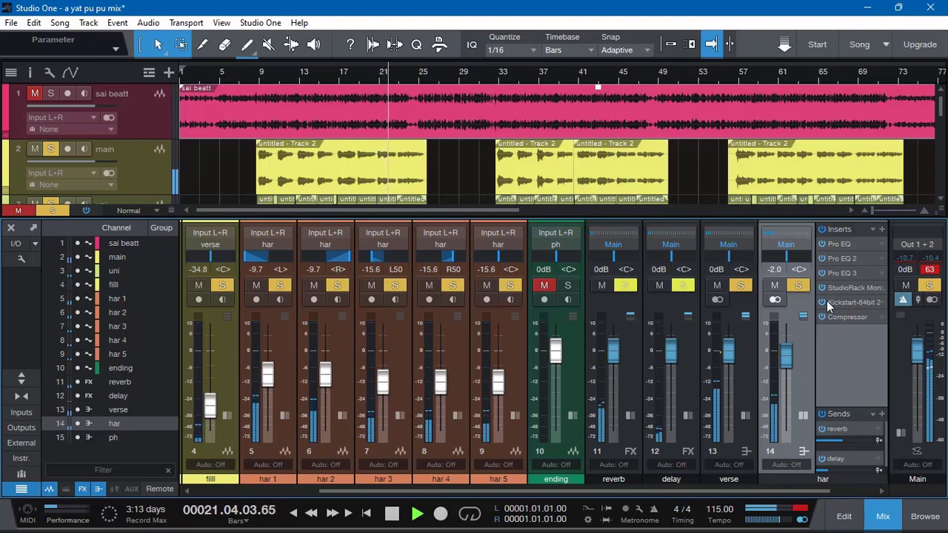
Step: Bypass Kickstart on the har bus briefly during playback to compare the sound, and re-enable it
left_click(821, 302)
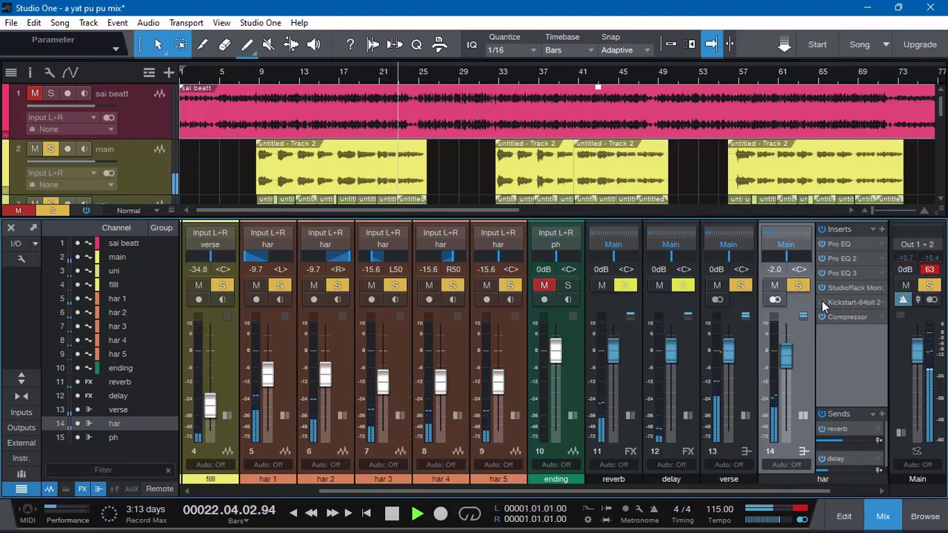
key("space")
key("space")
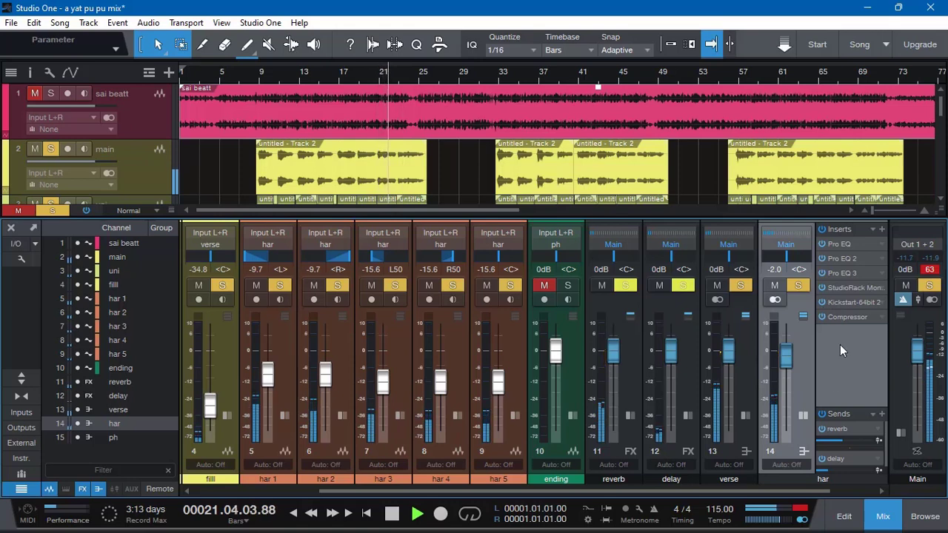
Step: In the har bus's Pro EQ 3, raise the low cut to 134 Hz and set the HMF band's gain to 1.98 dB
double_click(845, 273)
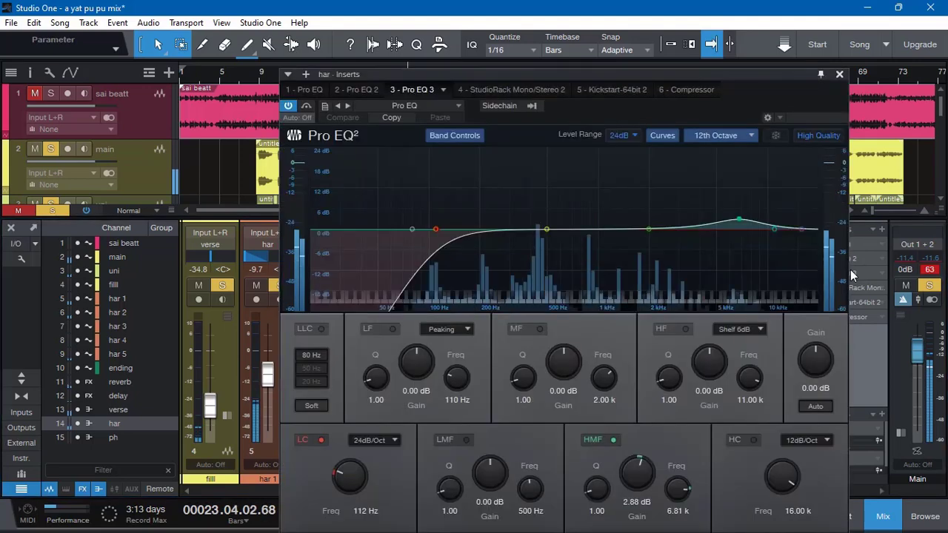
left_click_drag(350, 471, 349, 456)
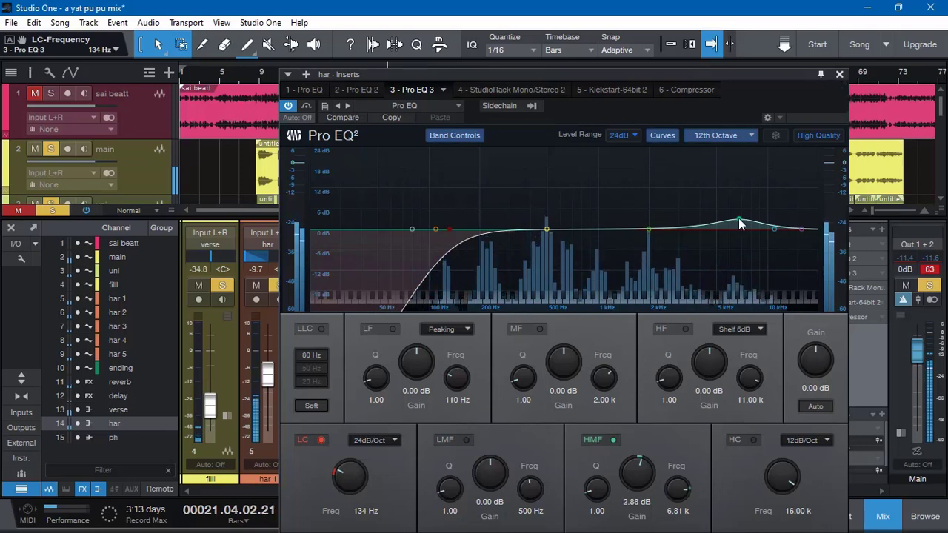
left_click_drag(738, 218, 745, 223)
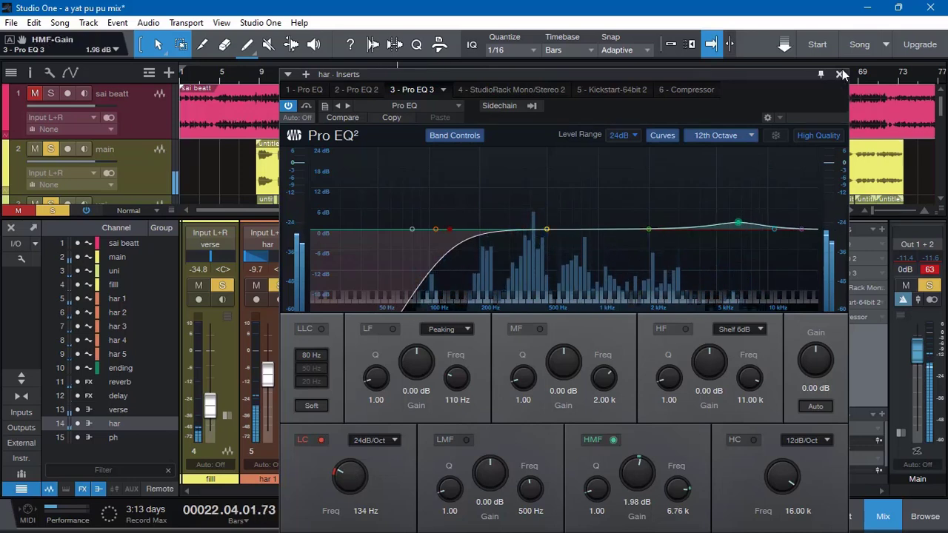
key("ctrl+w")
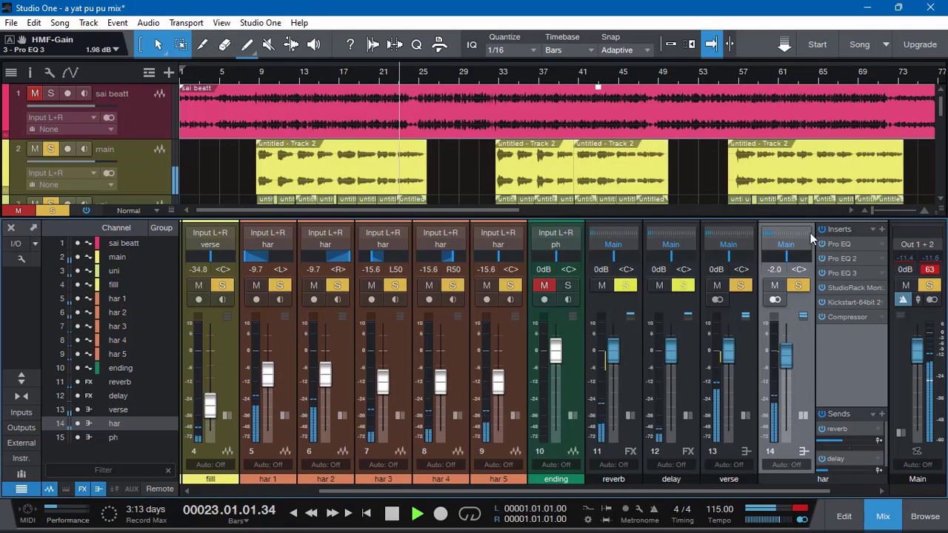
Step: Set the har bus's reverb send level to -17.7 dB
left_click(881, 258)
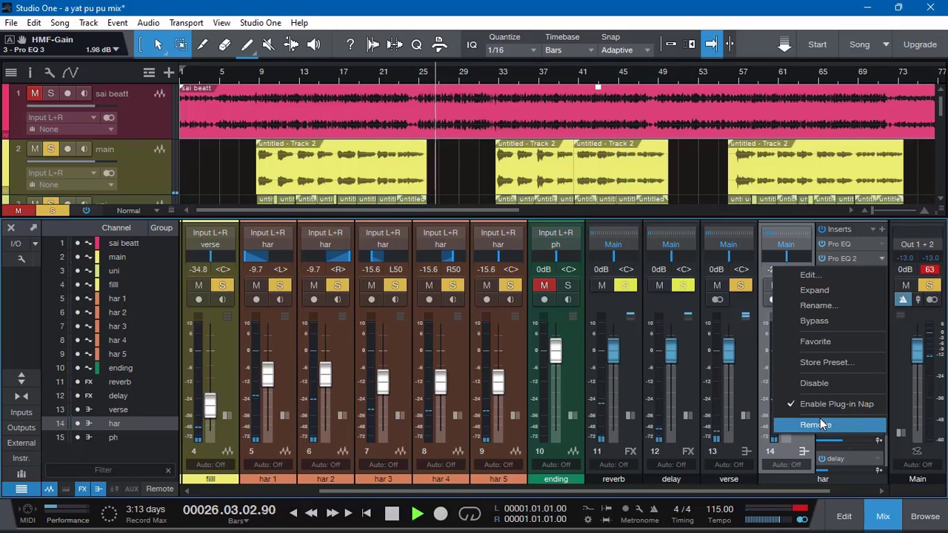
left_click(792, 233)
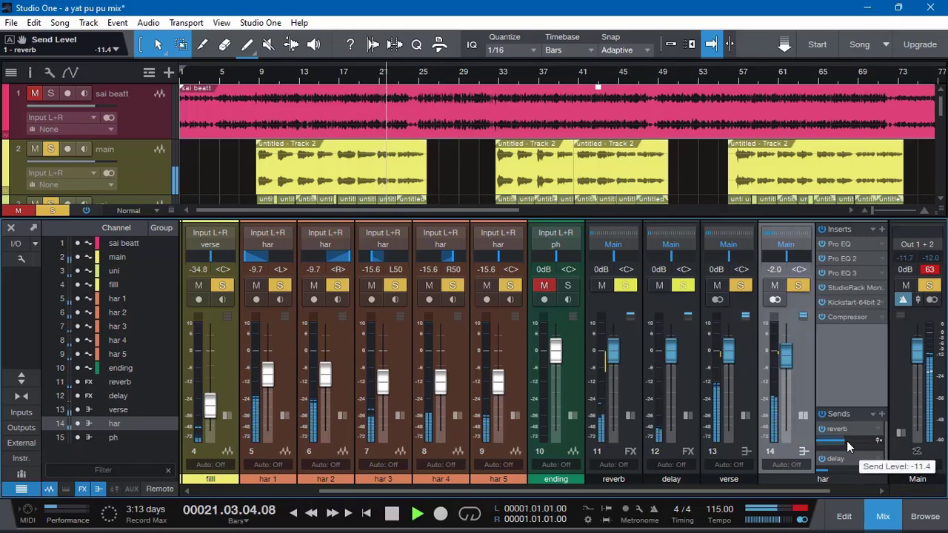
left_click_drag(847, 440, 844, 443)
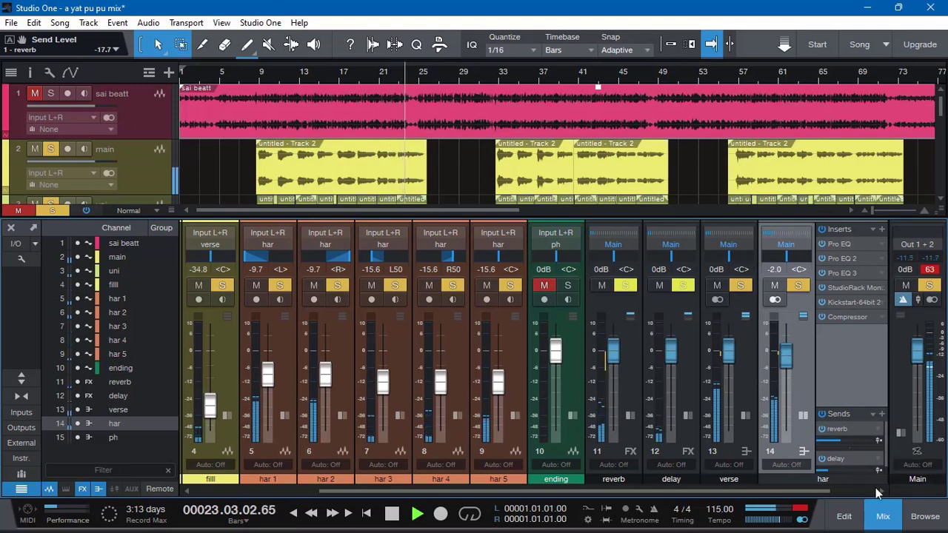
key("space")
Step: Clear the channel solos, unmute the har bus and the sai beatt track, and play the song from about bar 8
left_click(51, 94)
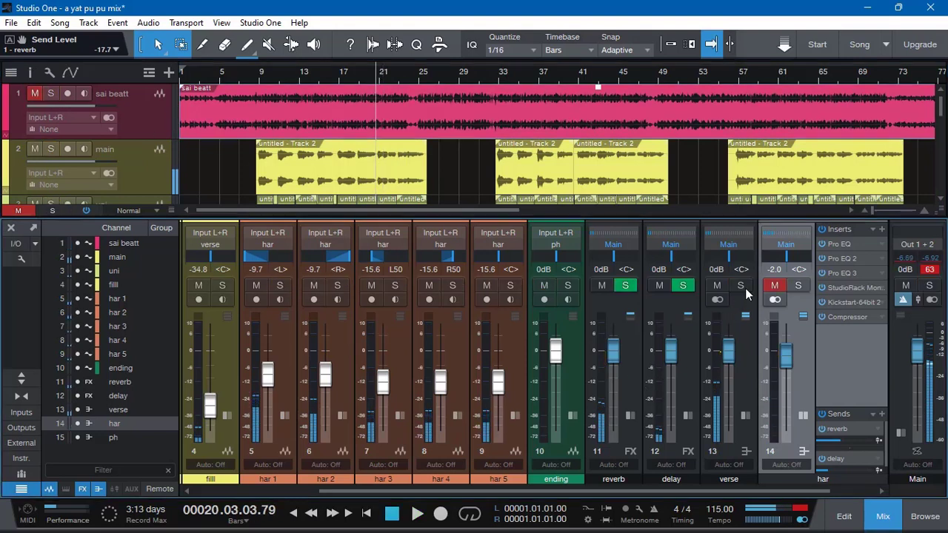
key("space")
left_click(775, 286)
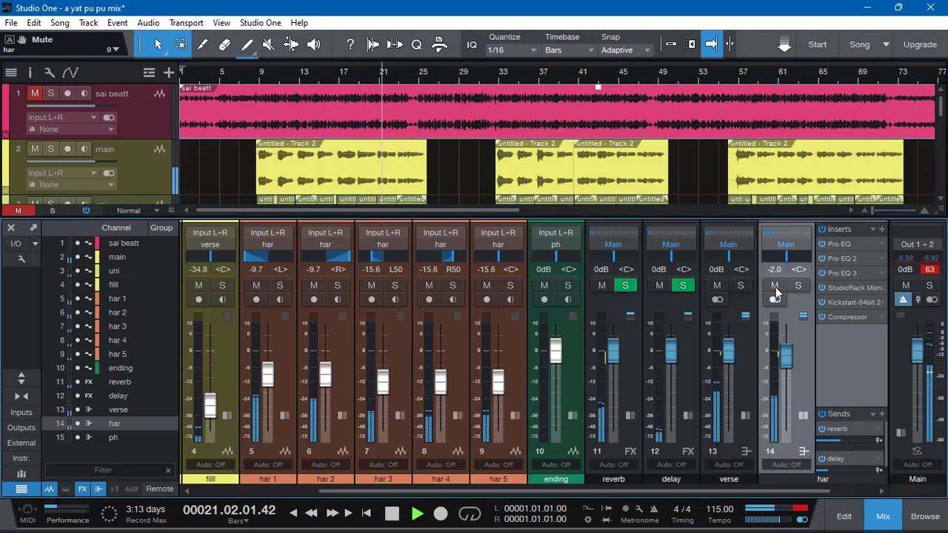
left_click(36, 93)
left_click(253, 72)
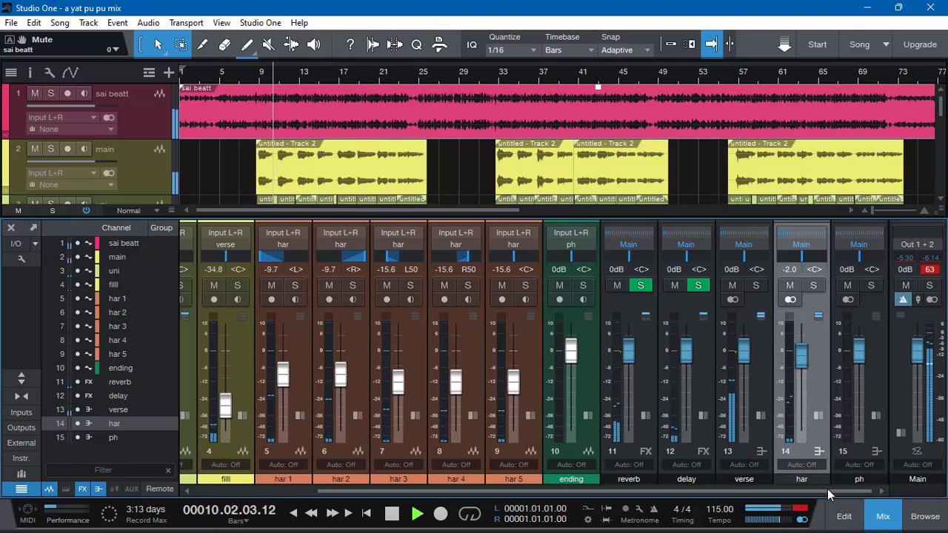
Step: Try to move the start of the first har 1 clip earlier, and undo the change
left_click_drag(828, 489, 260, 440)
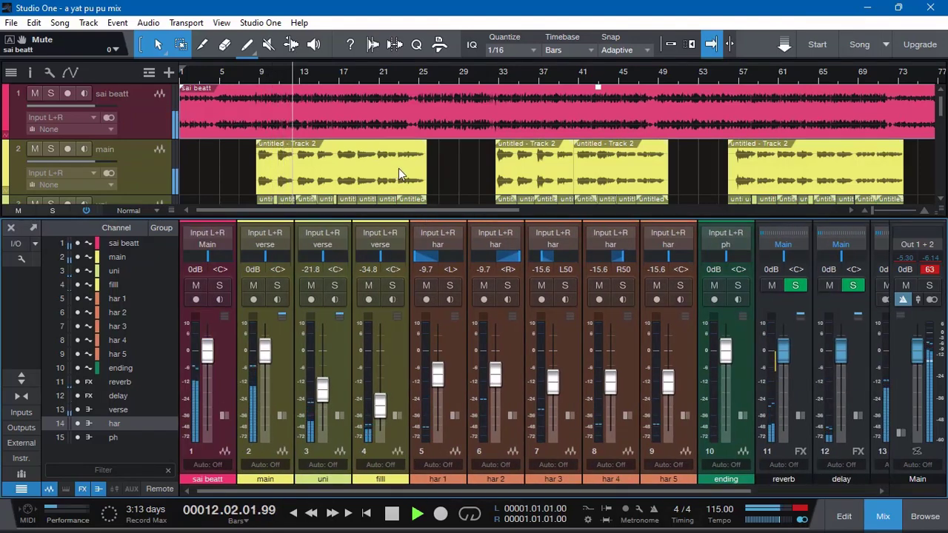
scroll(361, 164, "down", 3)
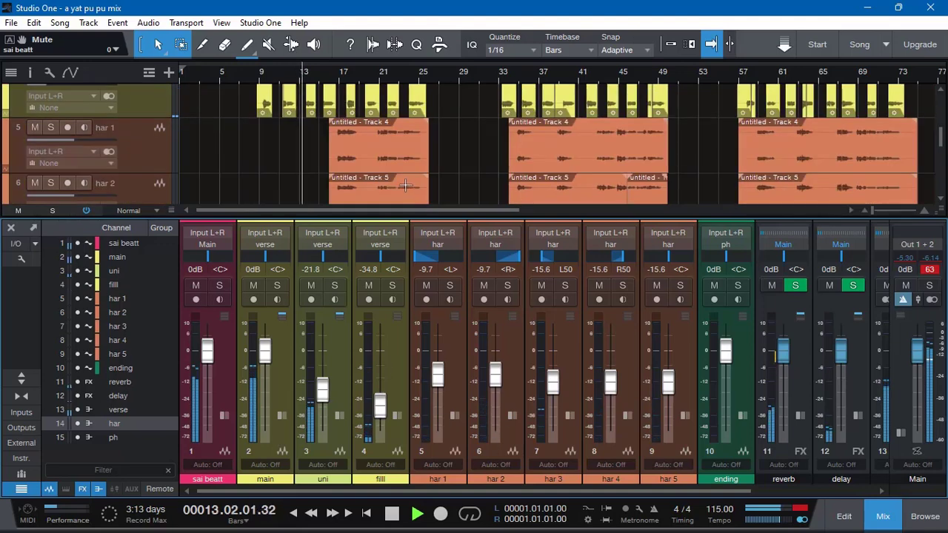
scroll(361, 160, "down", 3)
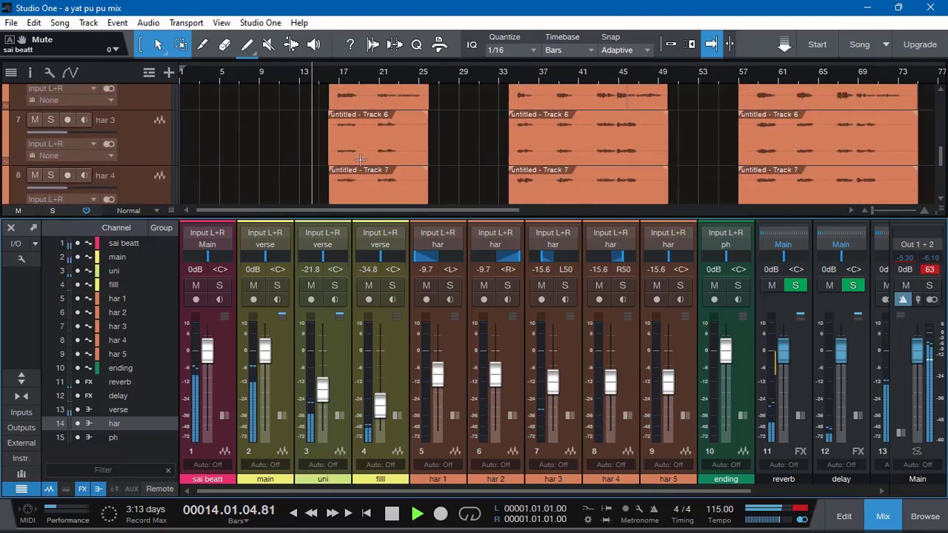
scroll(360, 160, "up", 2)
left_click_drag(331, 147, 213, 145)
key("ctrl+z")
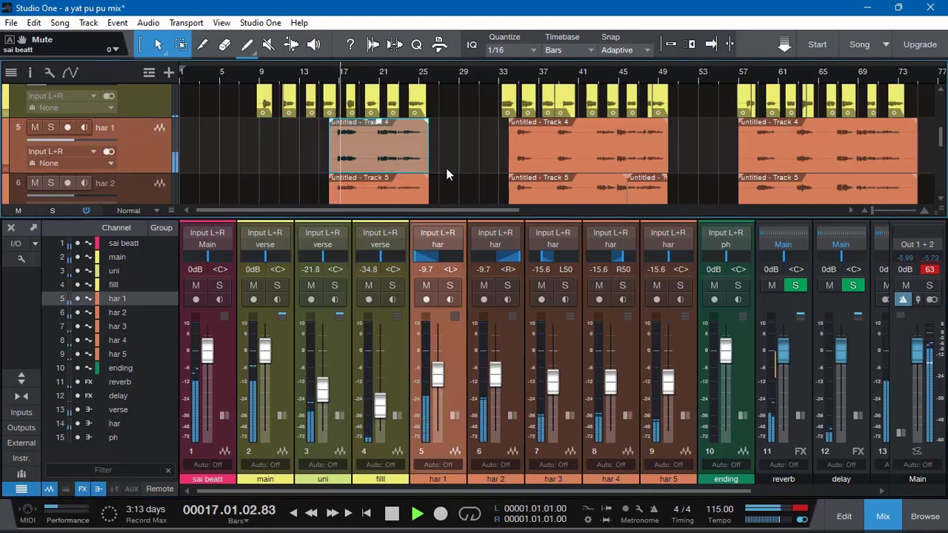
Step: Set the har bus's volume to -1.0 dB and play the full mix from about bar 35
left_click_drag(621, 490, 784, 488)
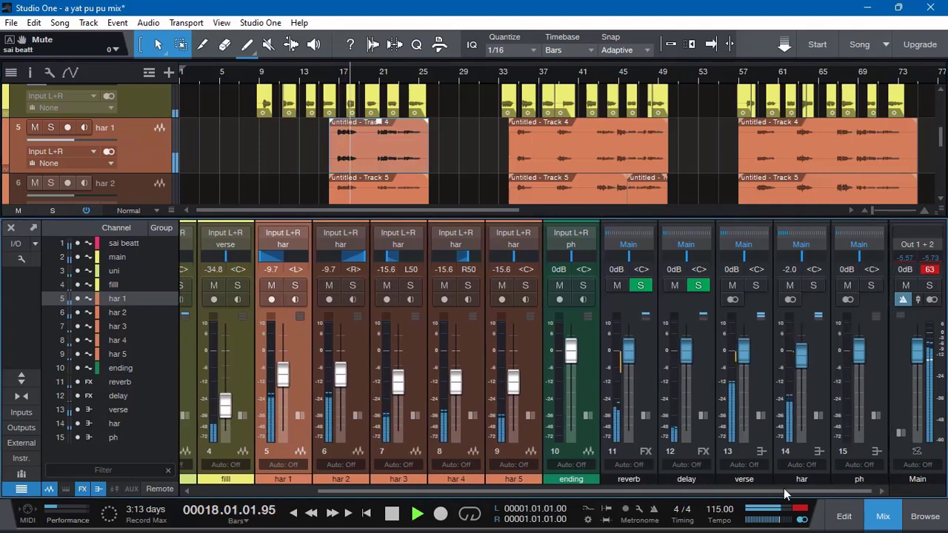
left_click(791, 268)
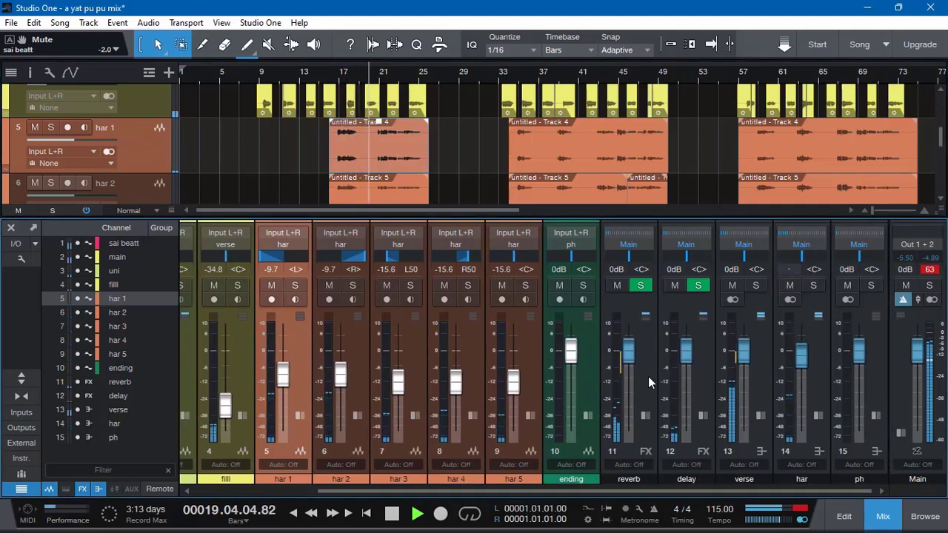
key("Return")
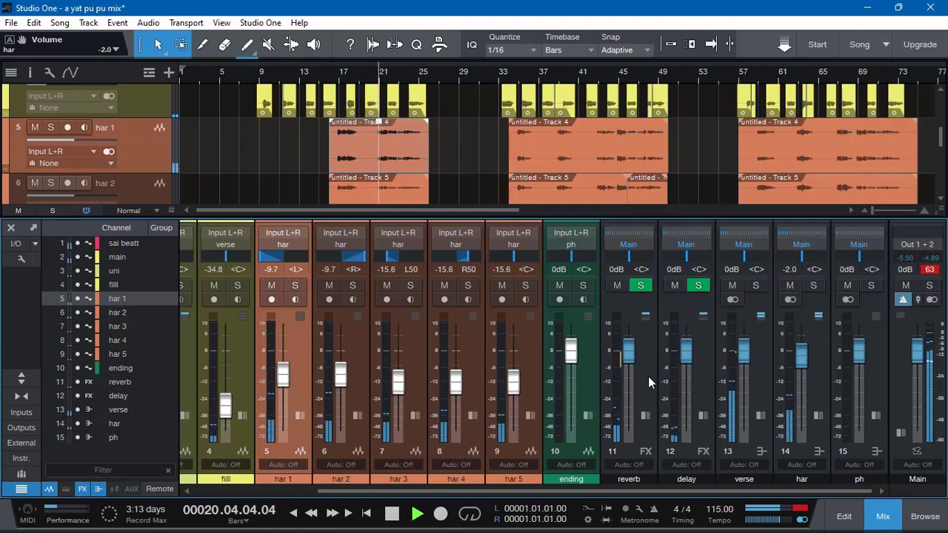
left_click(791, 268)
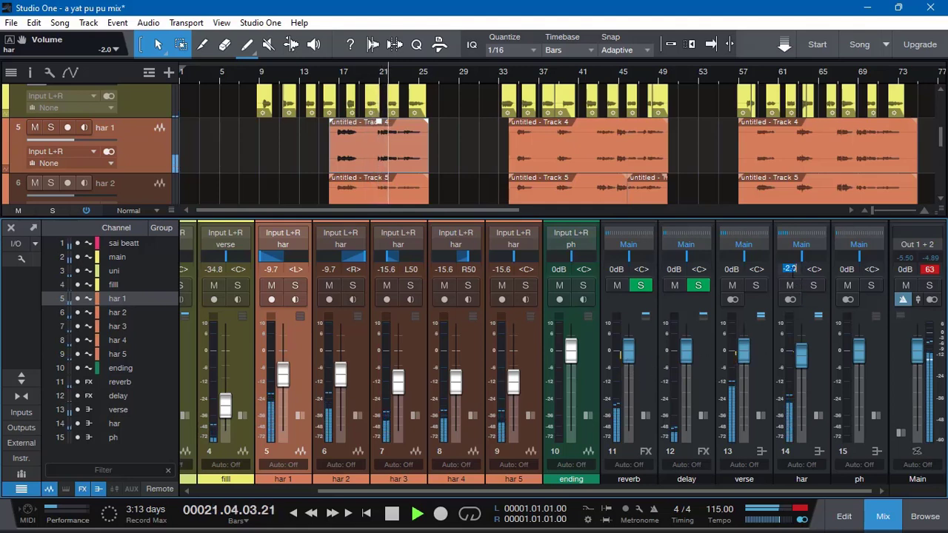
key("BackSpace")
type("-")
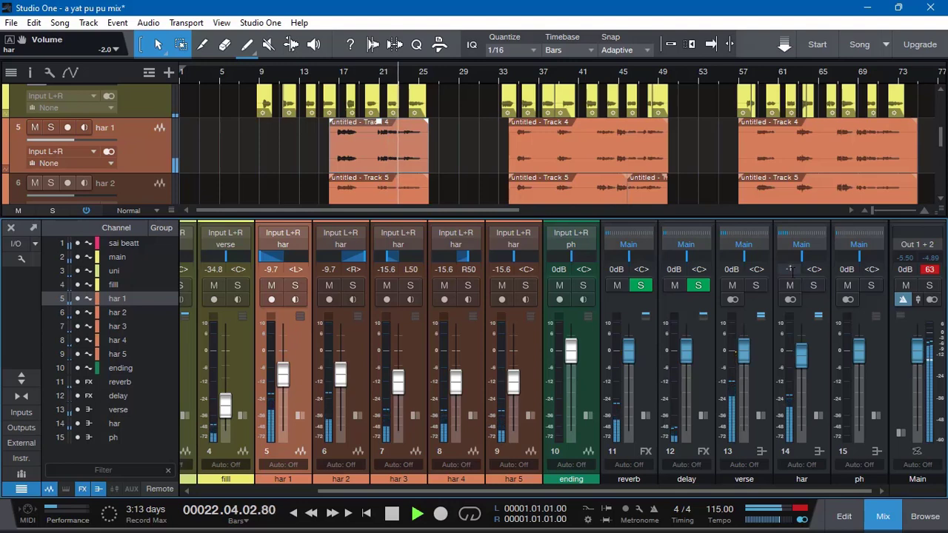
type("1")
key("Return")
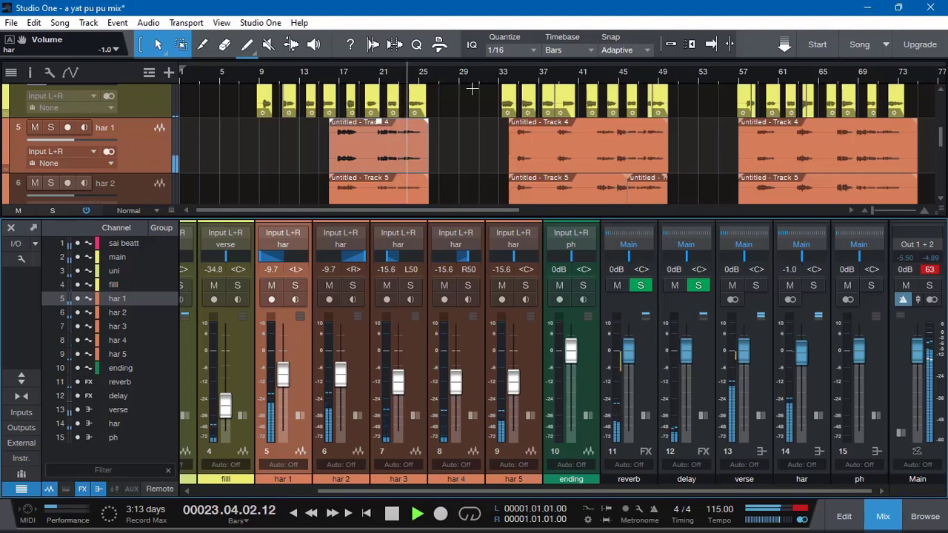
left_click(522, 76)
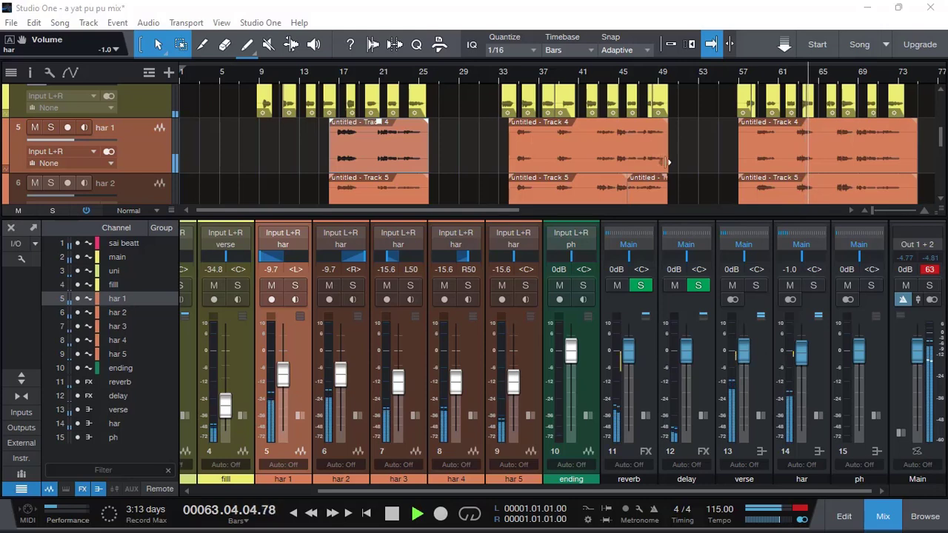
Step: On the har bus, set the delay send level to -46.5 dB and the reverb send level to -21.4 dB
left_click(817, 322)
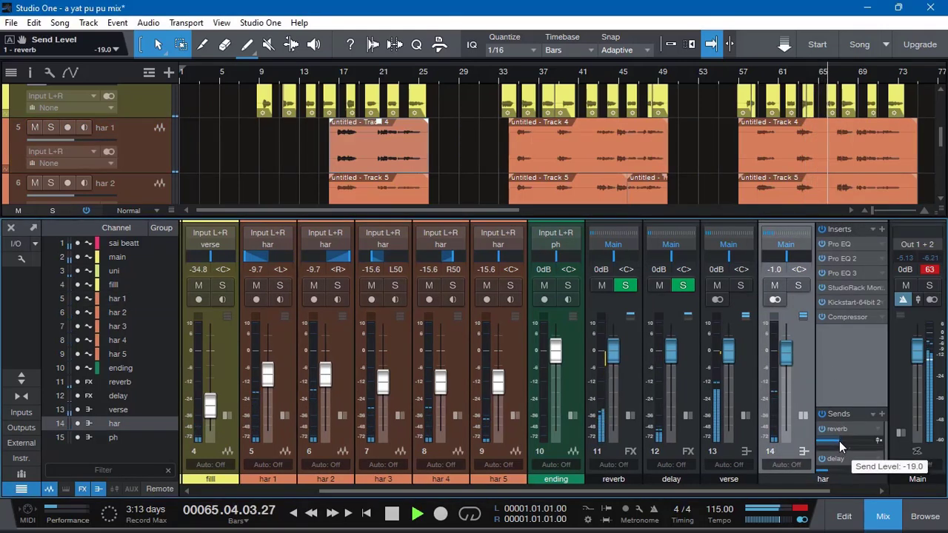
mouse_move(821, 476)
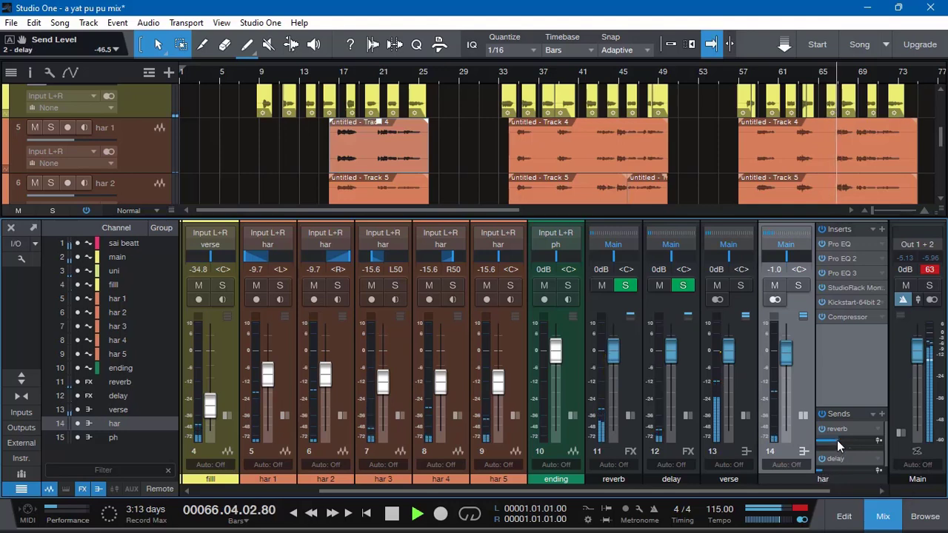
mouse_move(840, 441)
mouse_move(839, 442)
left_mouse_down()
mouse_move(829, 448)
mouse_move(838, 441)
left_mouse_up()
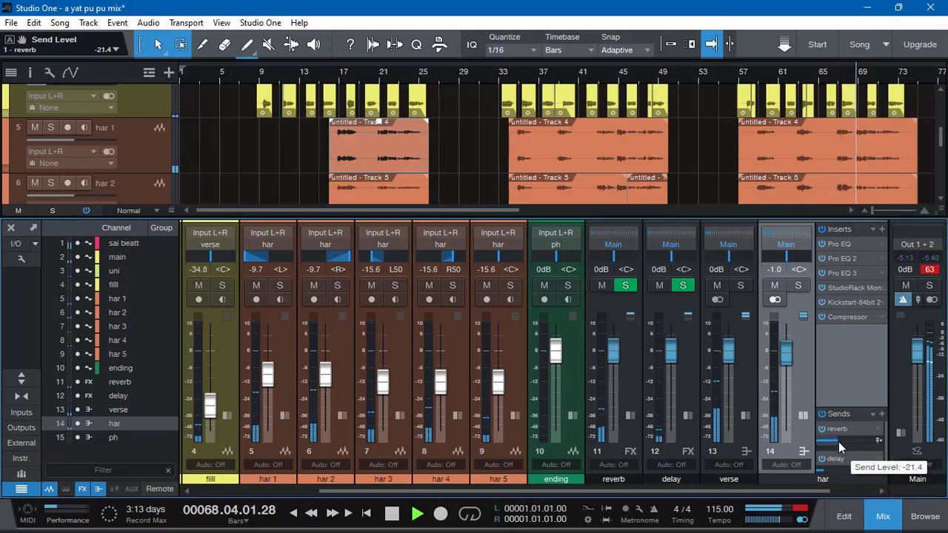
Step: Reset the har bus's volume to 0 dB and replay the mix from about bar 67
left_click(788, 353, "ctrl")
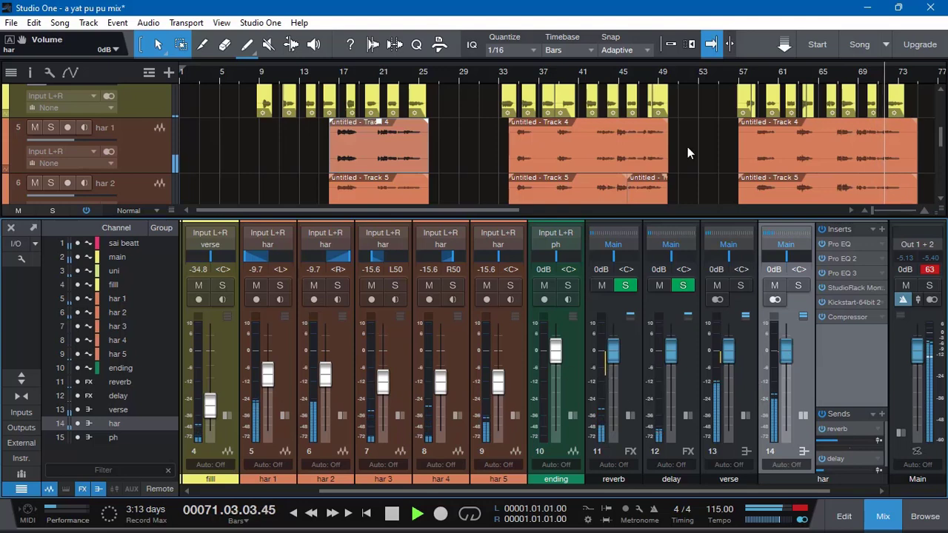
left_click(841, 80)
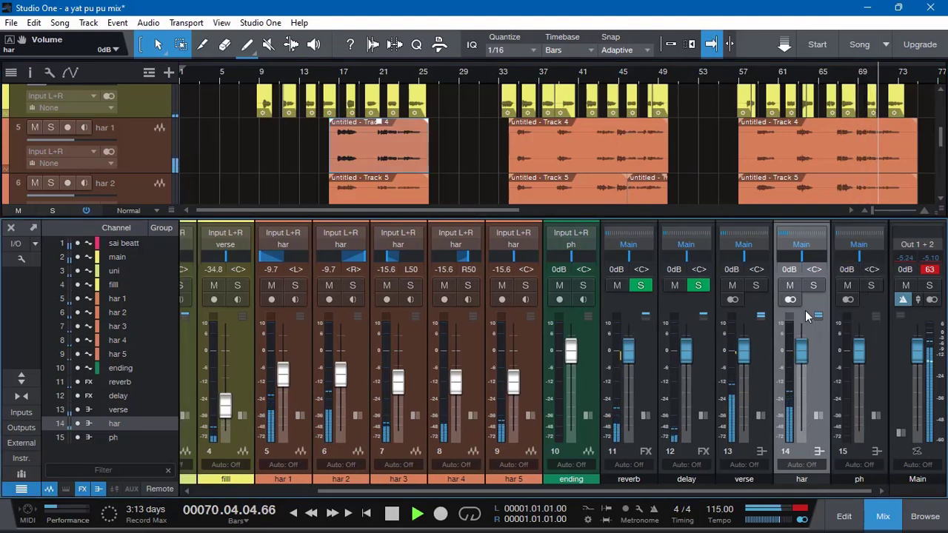
Step: Check the settings of the har bus's Compressor, close it, and replay the mix from about bar 57
left_click(835, 318)
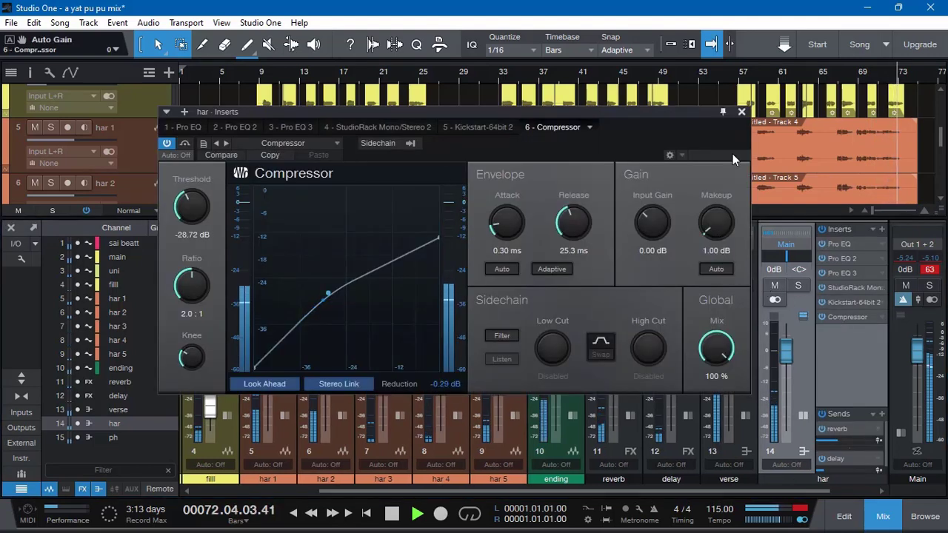
left_click(741, 113)
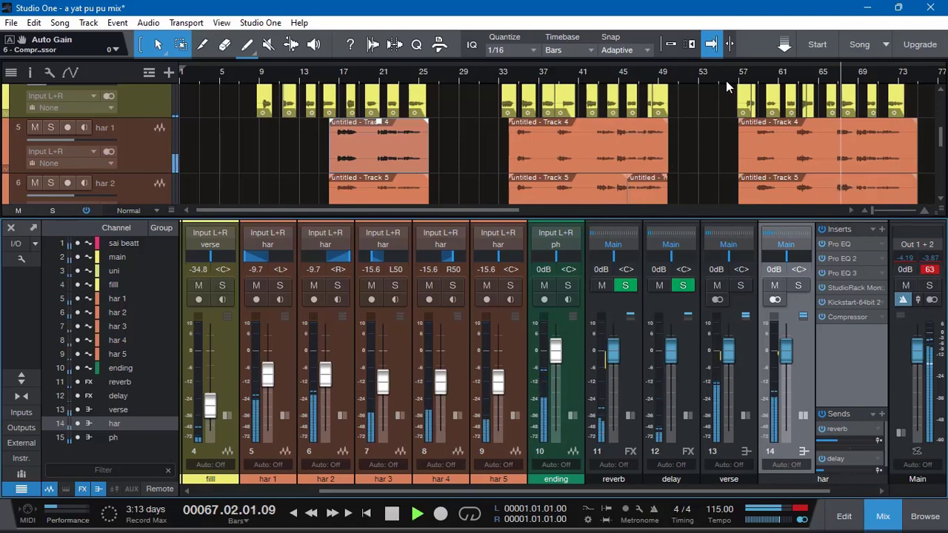
left_click(742, 102)
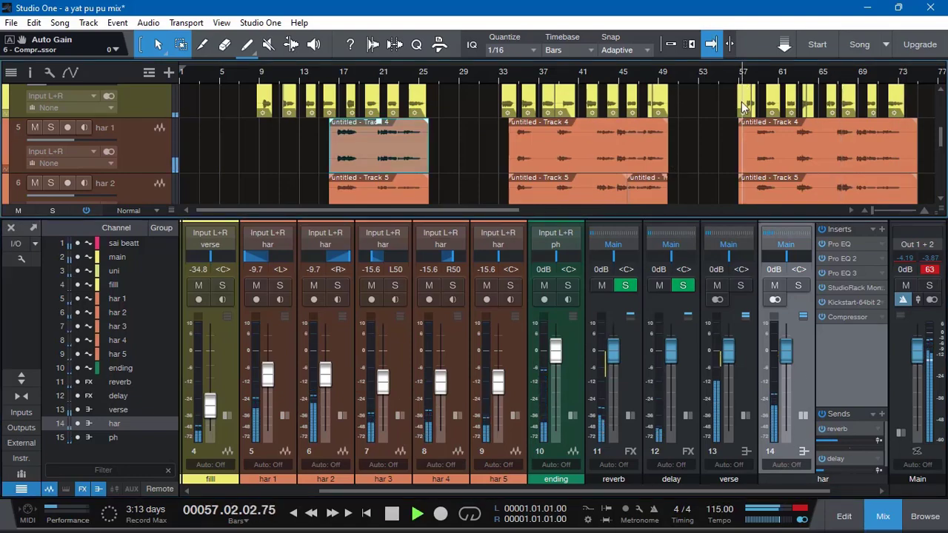
Step: Select the sai beatt track in the arrangement, hide the har bus's inserts and sends, and return to the sai beatt channel
scroll(732, 128, "up", 3)
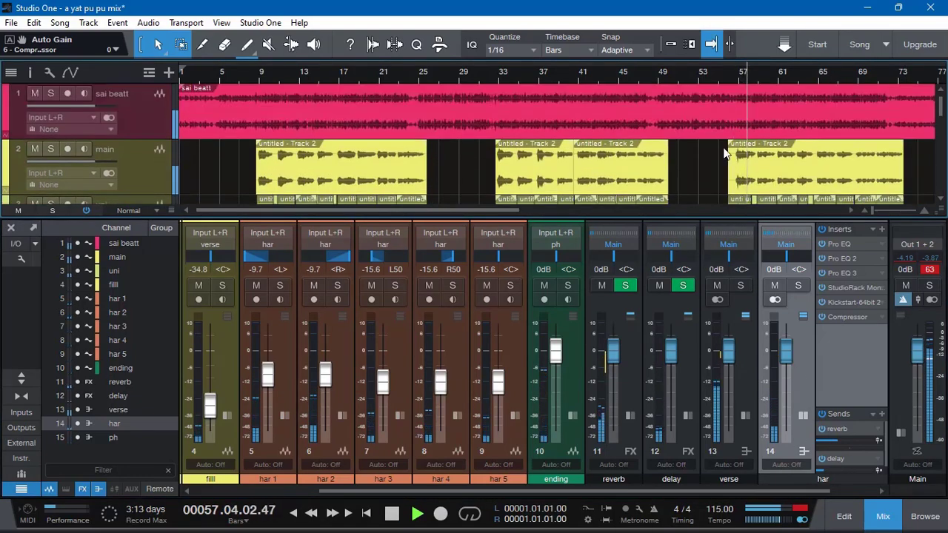
left_click(882, 516)
left_click_drag(513, 483, 598, 462)
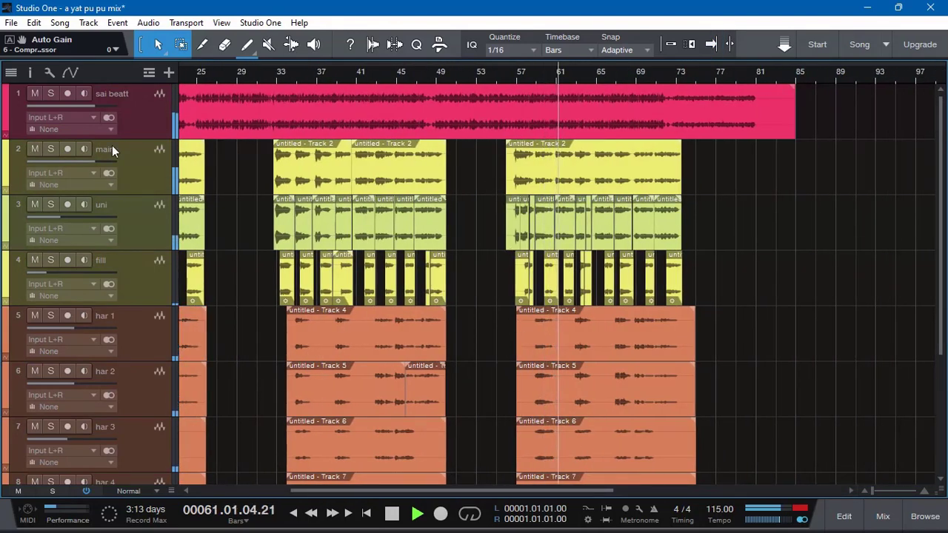
left_click(133, 116)
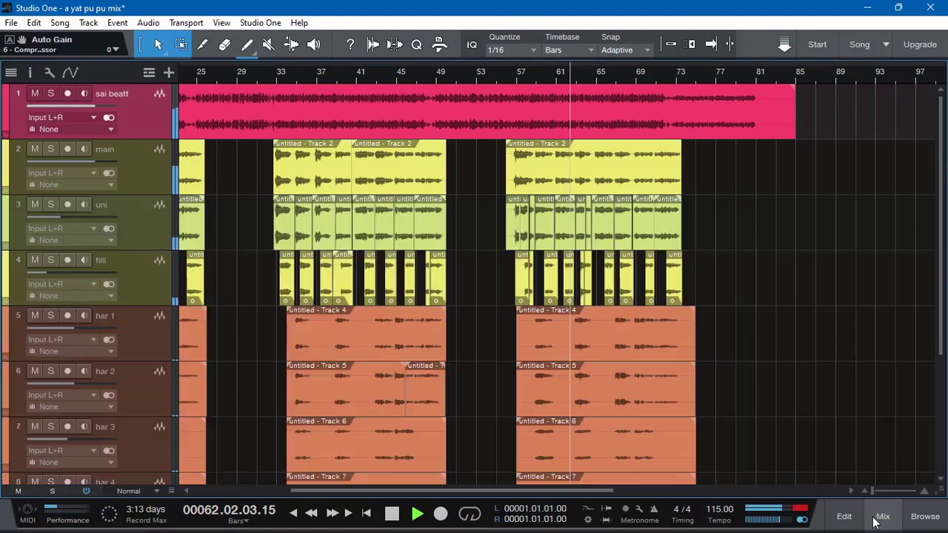
left_click(883, 516)
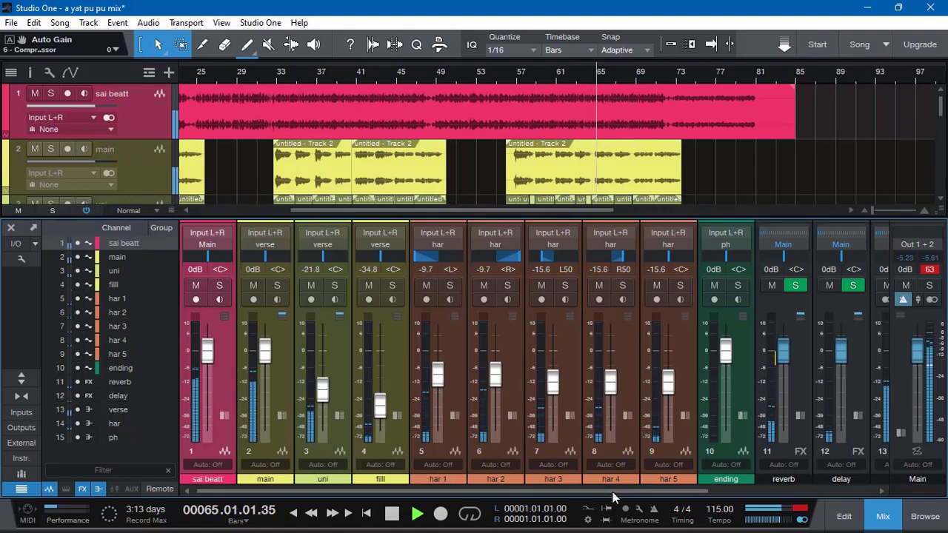
left_click_drag(613, 491, 794, 508)
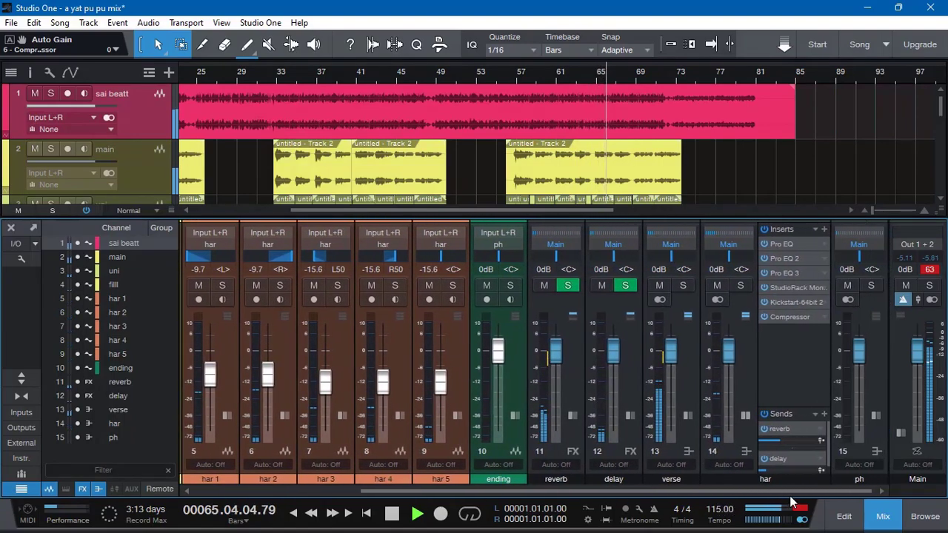
left_click(745, 311)
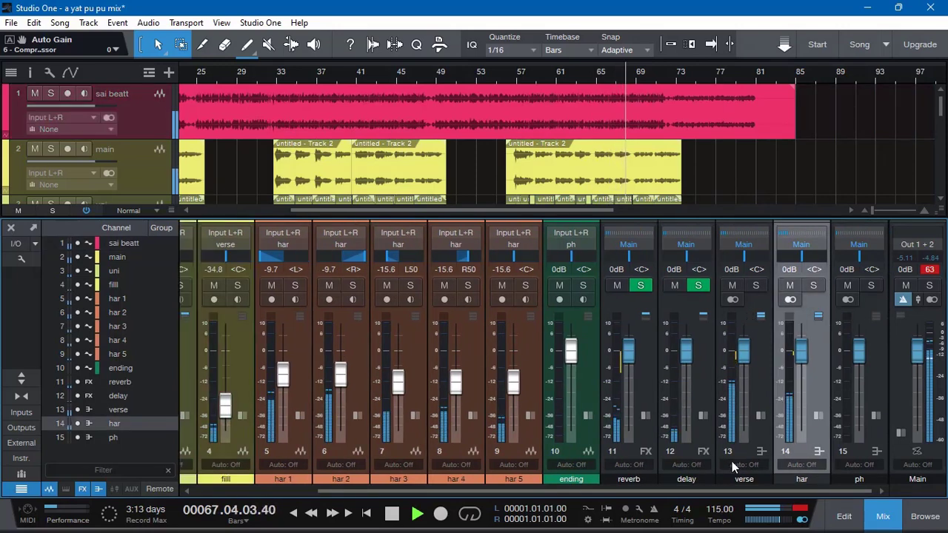
left_click(760, 379)
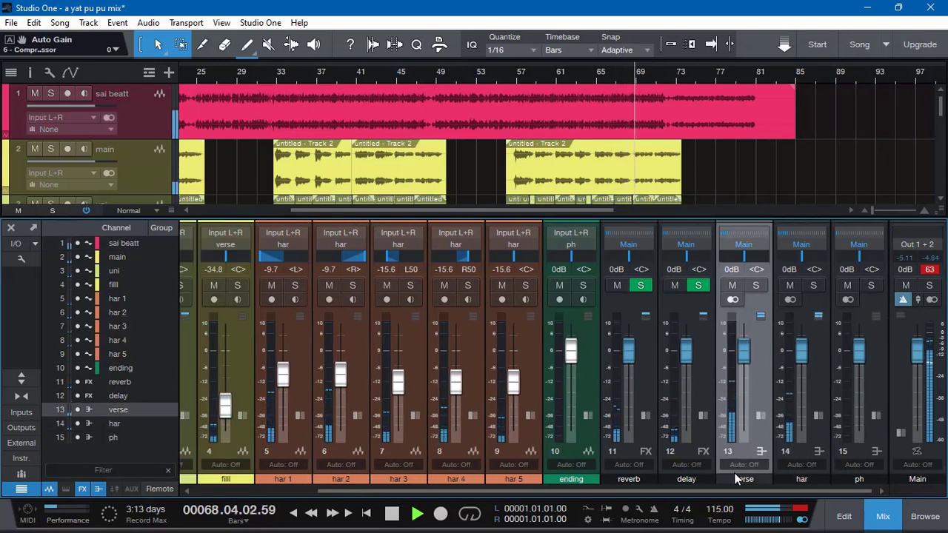
left_click_drag(747, 496, 209, 486)
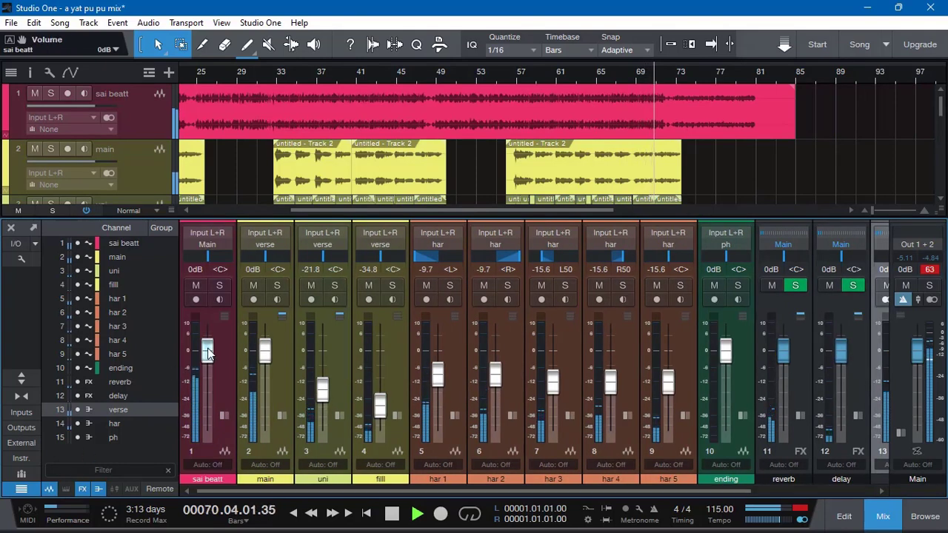
Step: Lower the sai beatt track's volume in small adjustments to -3.5 dB while replaying sections of the second and third verses
left_click_drag(208, 353, 209, 358)
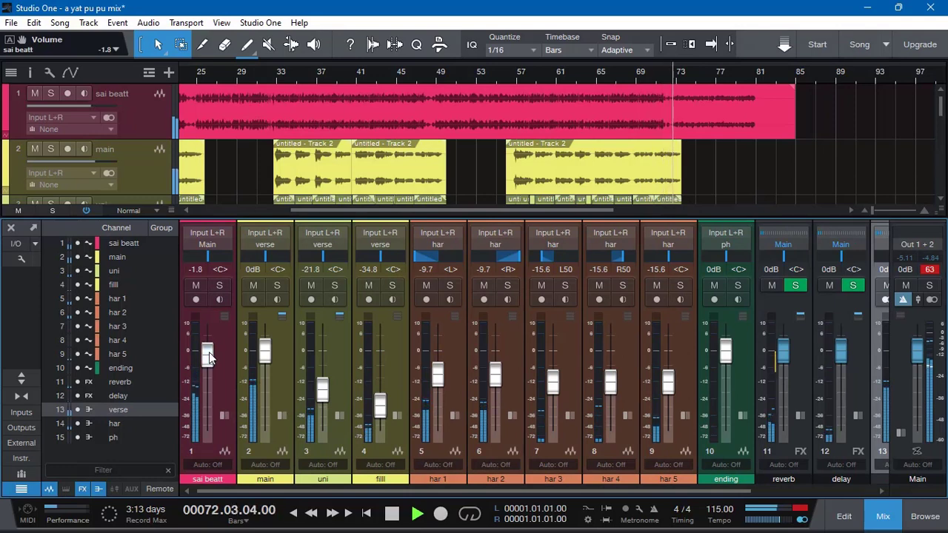
key("shift+b")
key("f")
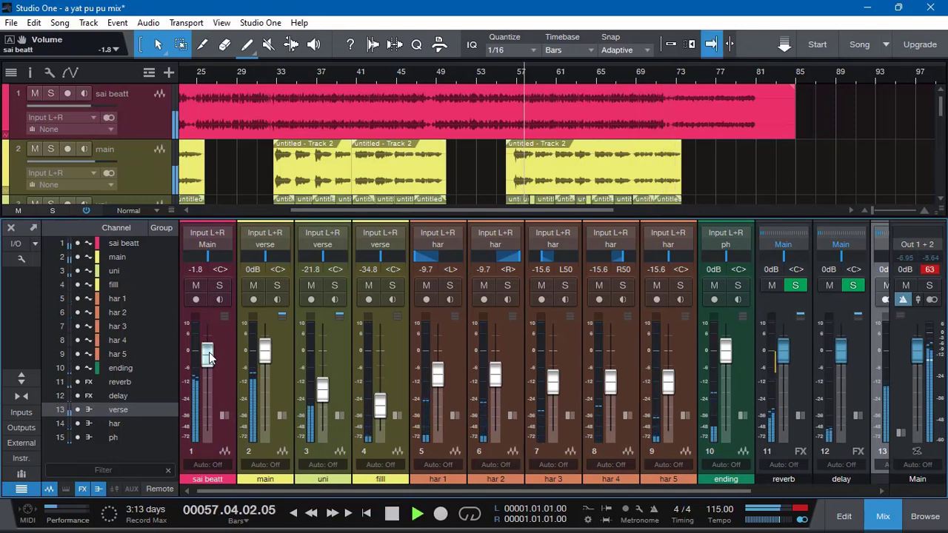
left_click_drag(210, 358, 208, 361)
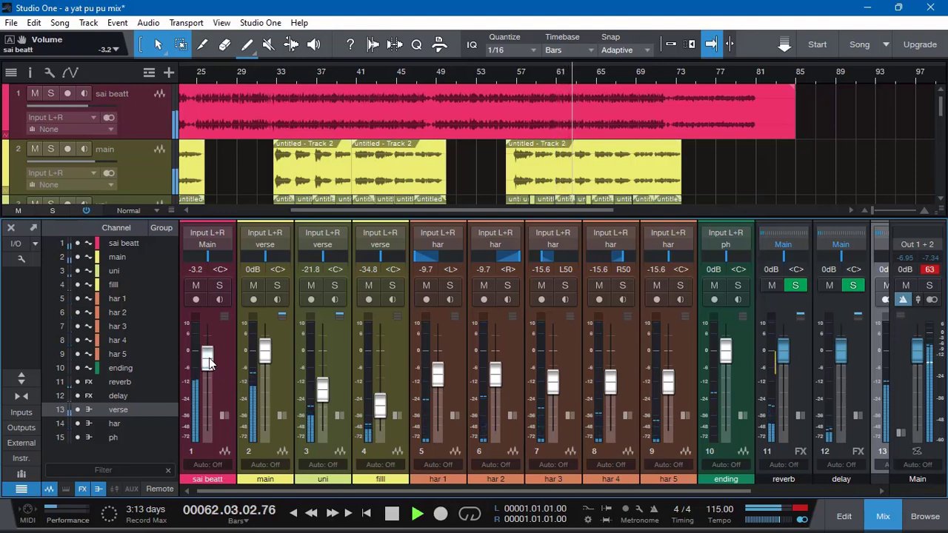
left_click_drag(210, 363, 210, 362)
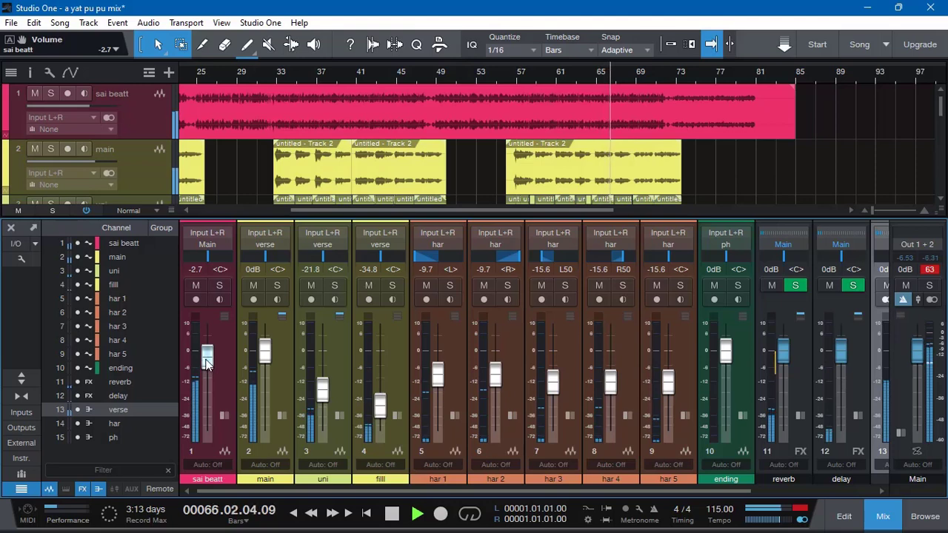
left_click_drag(208, 363, 208, 363)
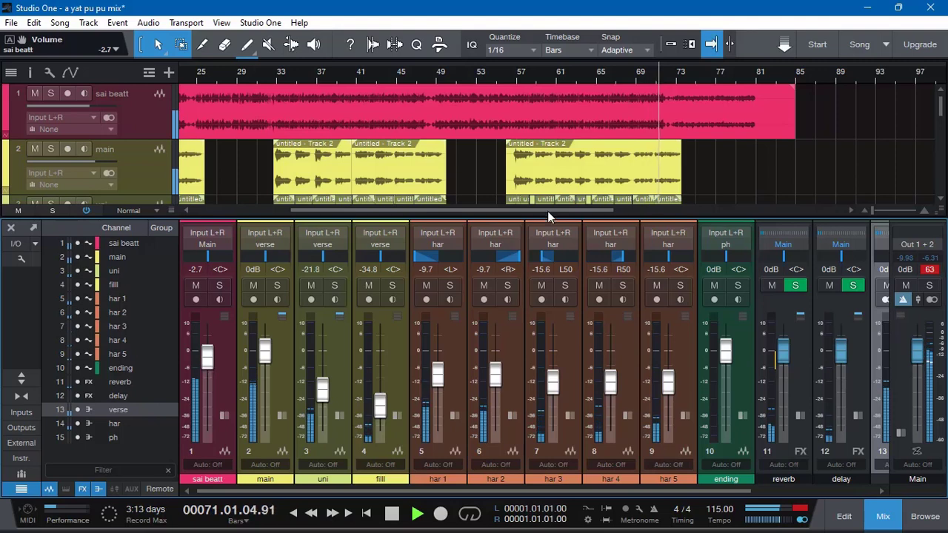
left_click(363, 81)
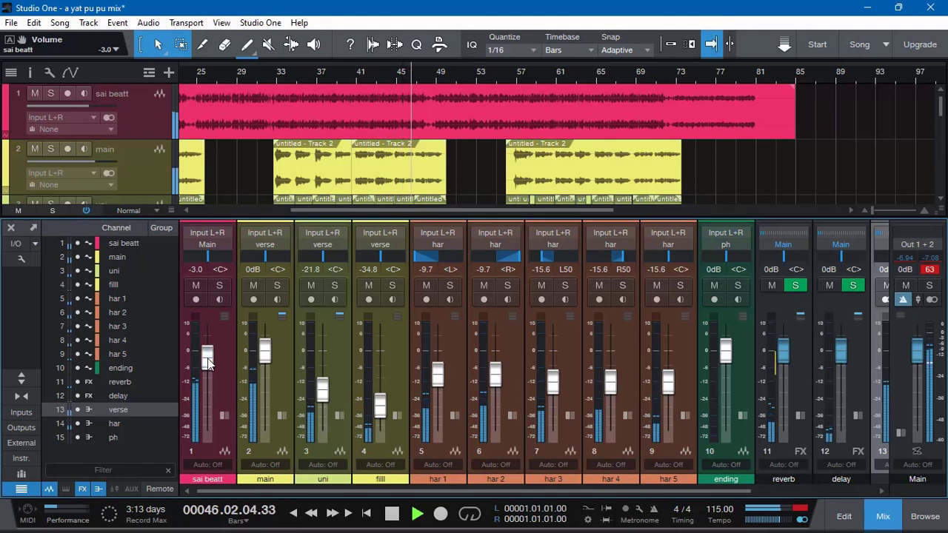
left_click(354, 79)
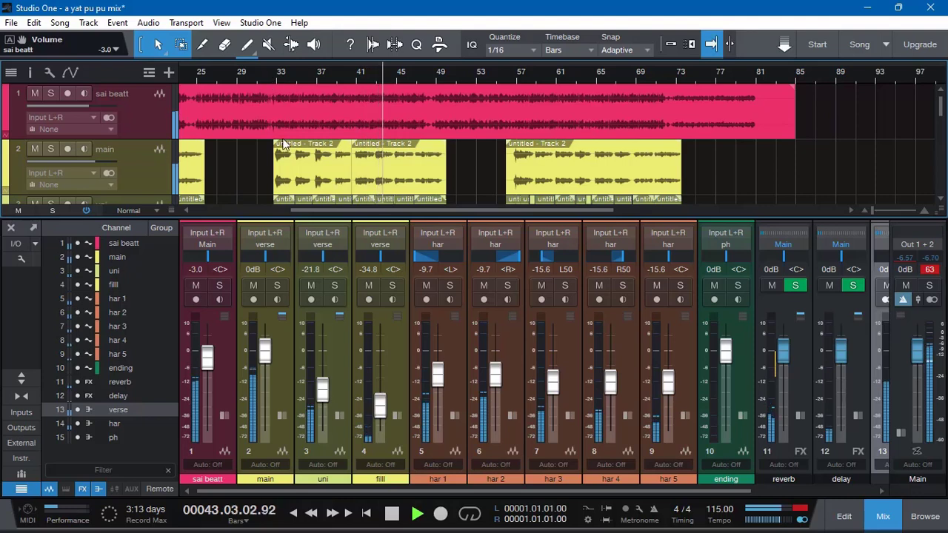
left_click_drag(209, 363, 211, 362)
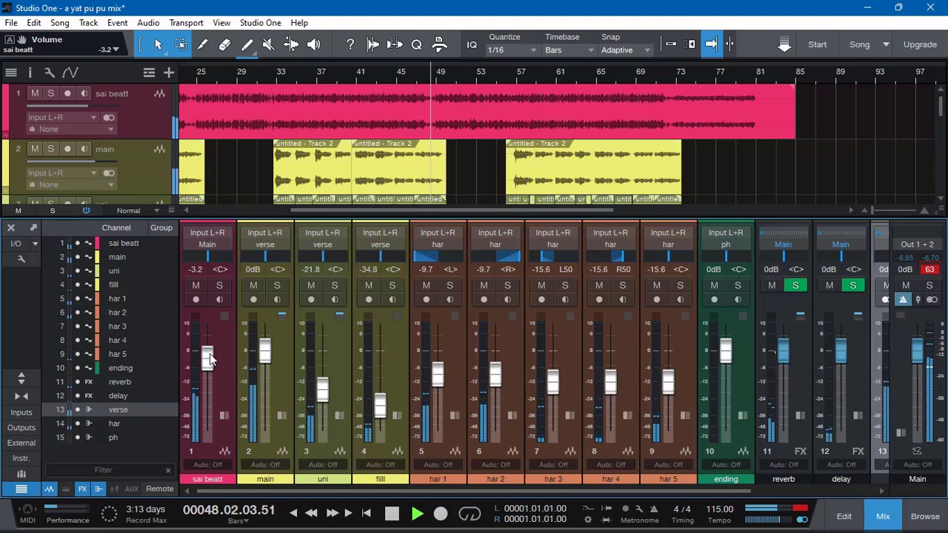
left_click(275, 76)
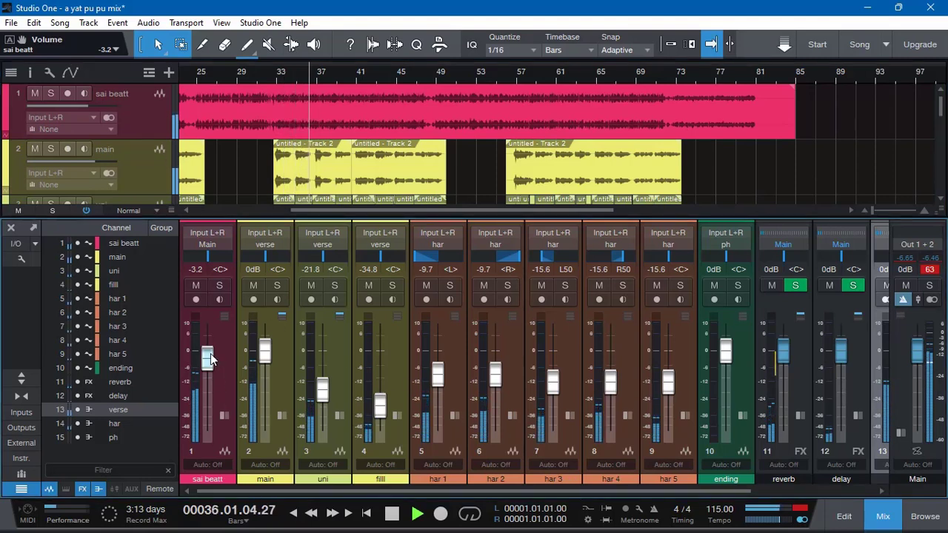
scroll(210, 359, "down", 1)
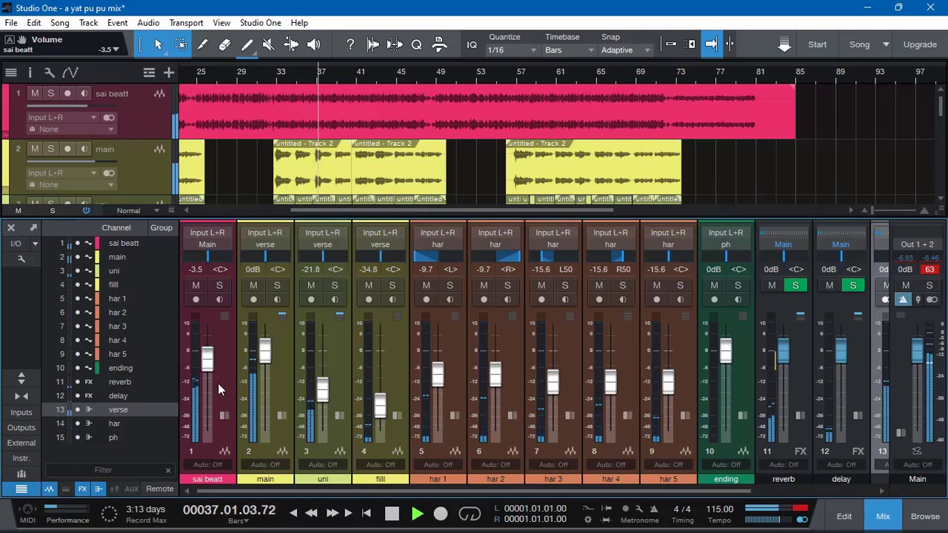
Step: Show the verse bus's inserts and sends and set its sidechain send to the reverb compressor to +5.0 dB
left_click_drag(497, 490, 722, 503)
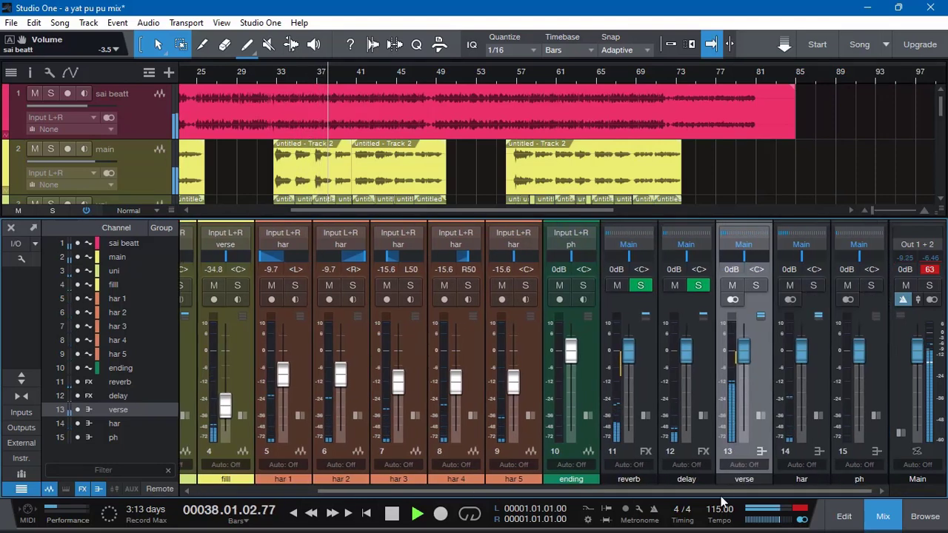
left_click(760, 316)
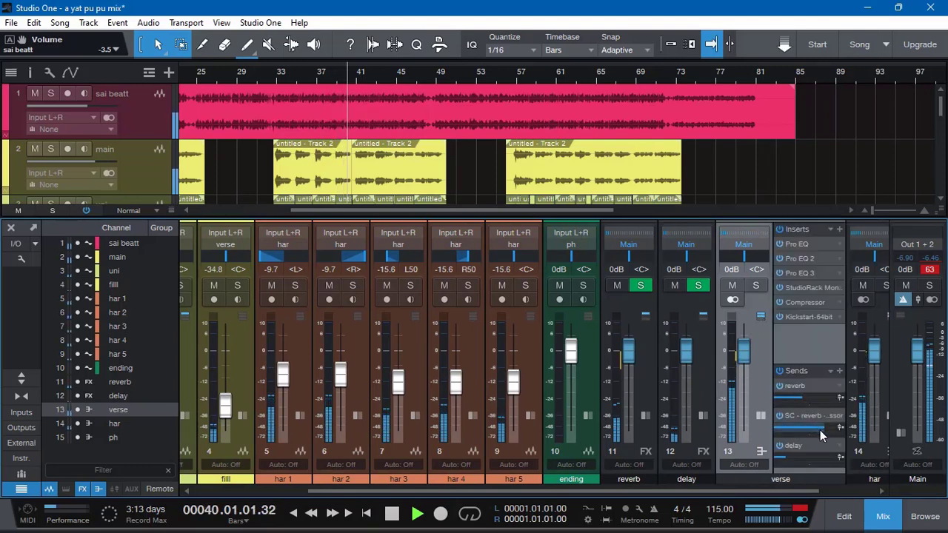
scroll(820, 429, "up", 3)
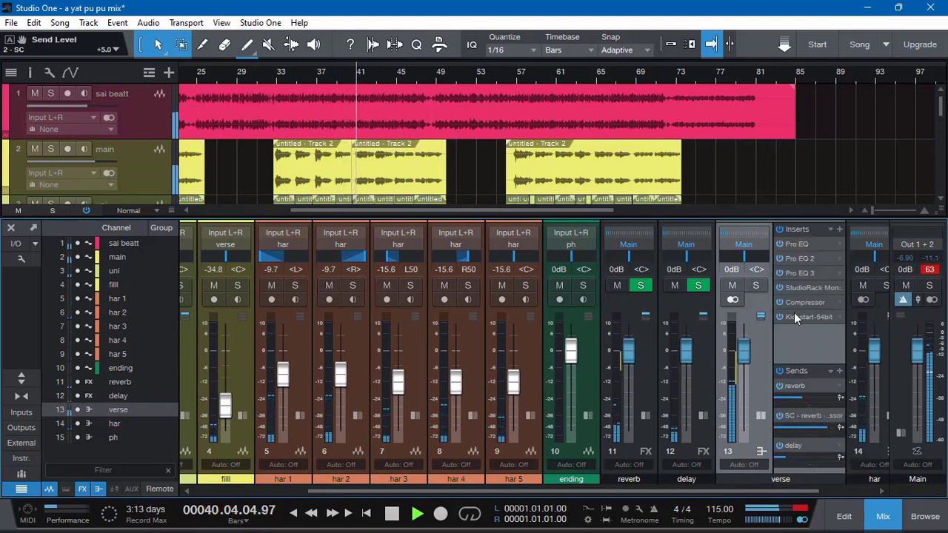
Step: Set the reverb channel's Compressor to 0.39 ms attack and 34.2 ms release, then replay the mix from about bar 56
left_click(646, 314)
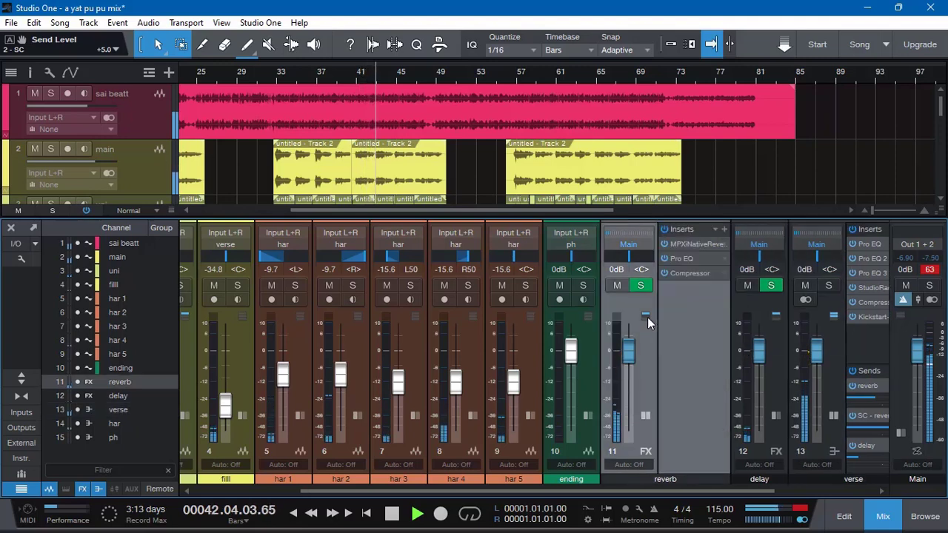
left_click(686, 274)
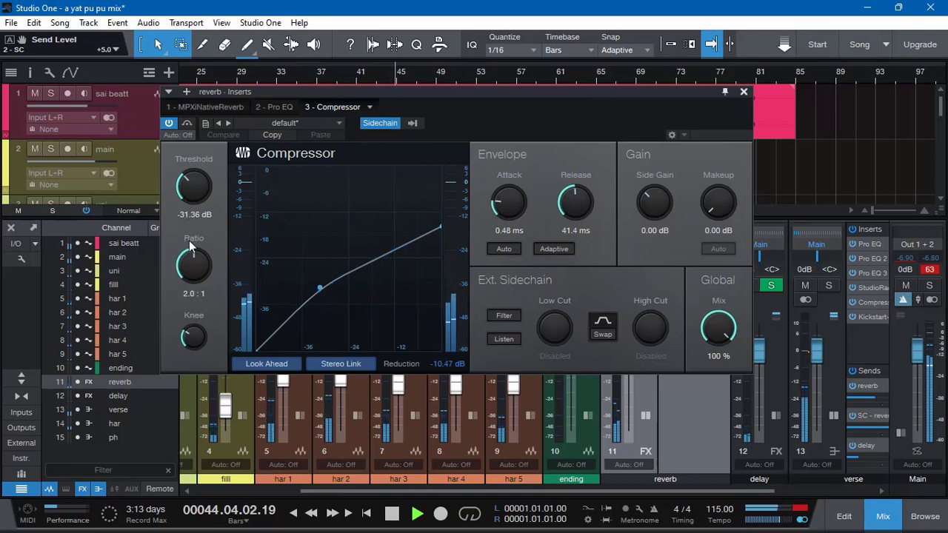
left_click_drag(508, 208, 507, 207)
left_click_drag(587, 208, 587, 216)
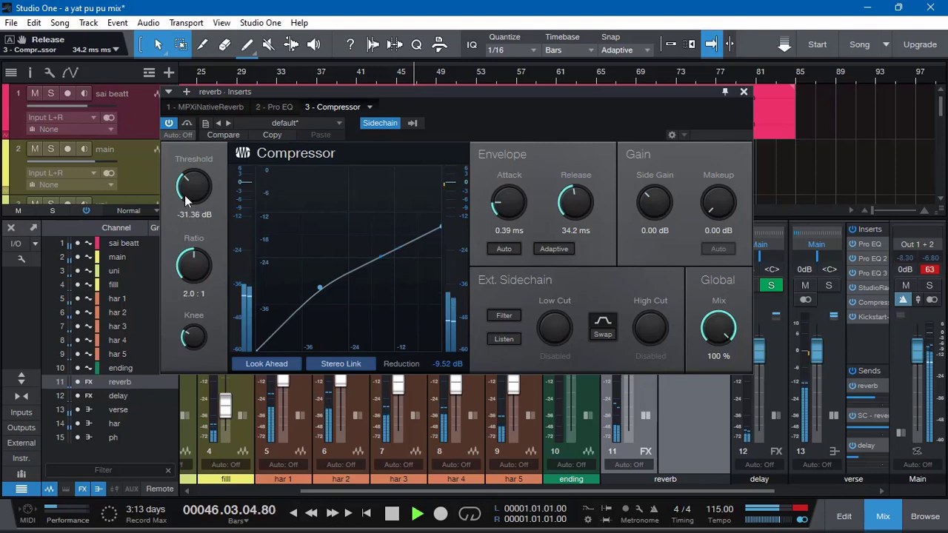
left_click(743, 92)
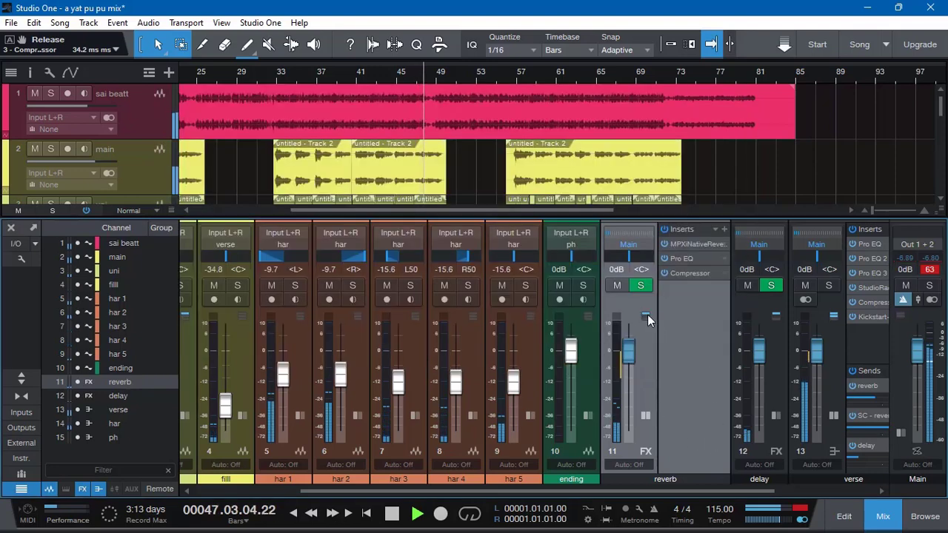
scroll(749, 490, "right", 3)
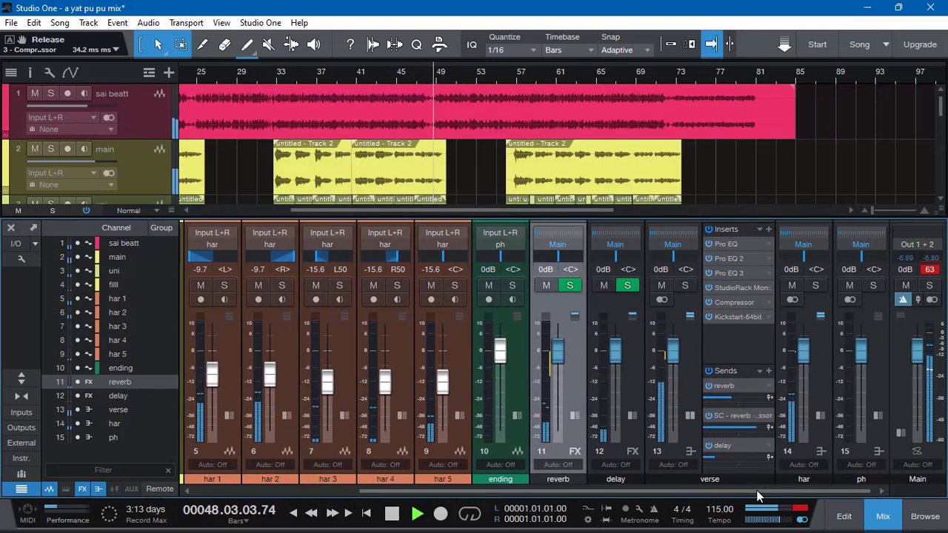
left_click(511, 76)
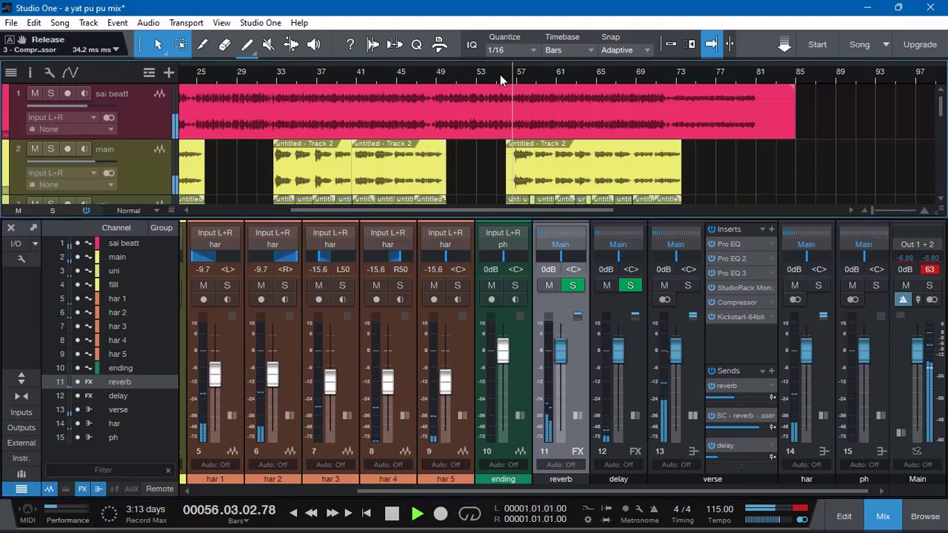
Step: Replay the mix from about bar 56 and try the sai beatt track's volume at -3.0 dB and -3.2 dB
left_click(496, 75)
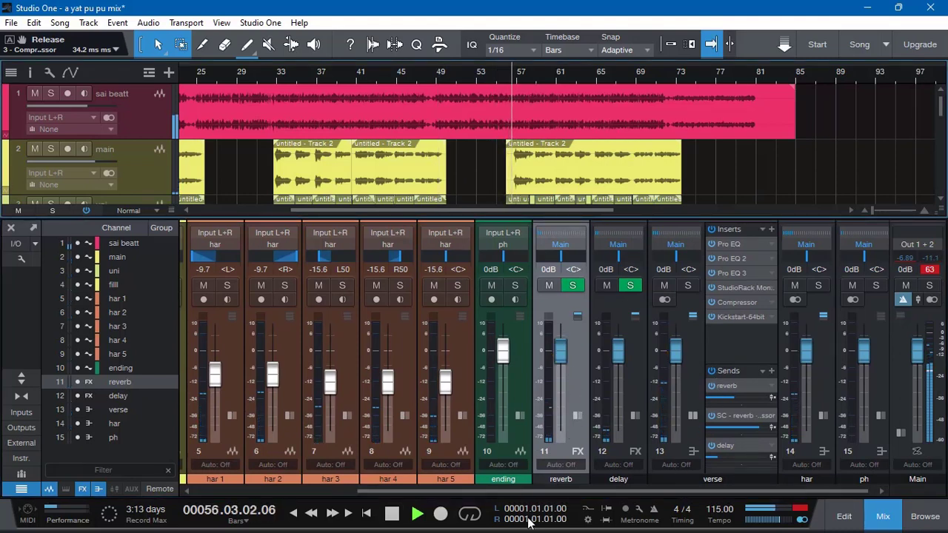
left_click_drag(552, 491, 341, 472)
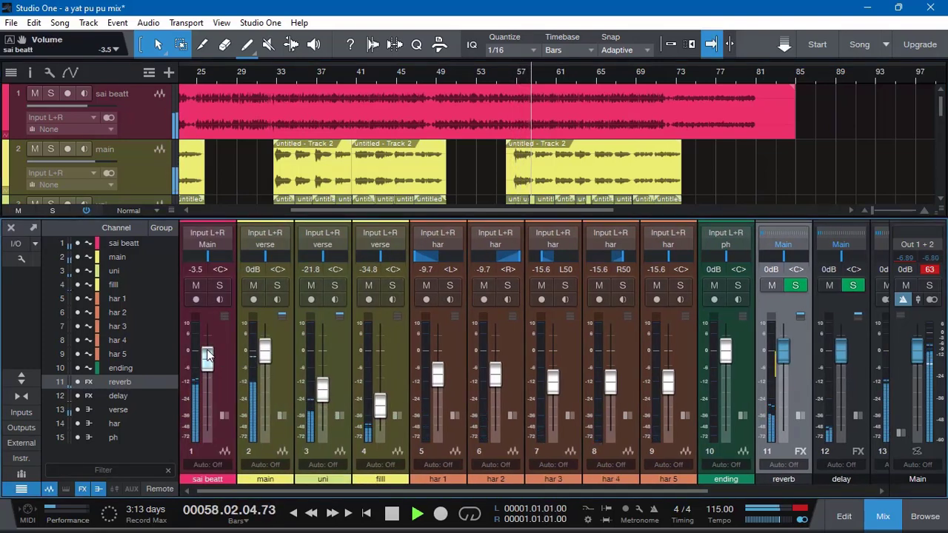
left_click_drag(208, 357, 208, 354)
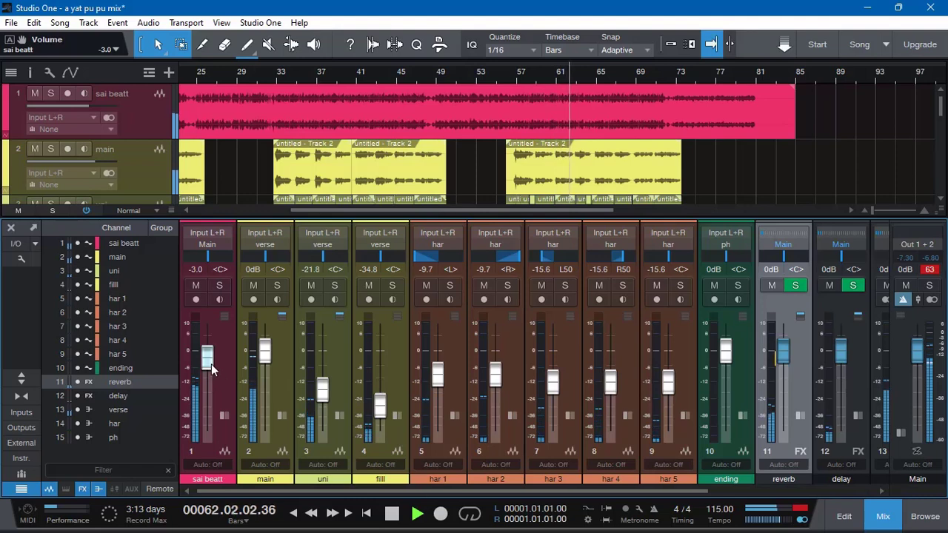
left_click_drag(211, 364, 209, 363)
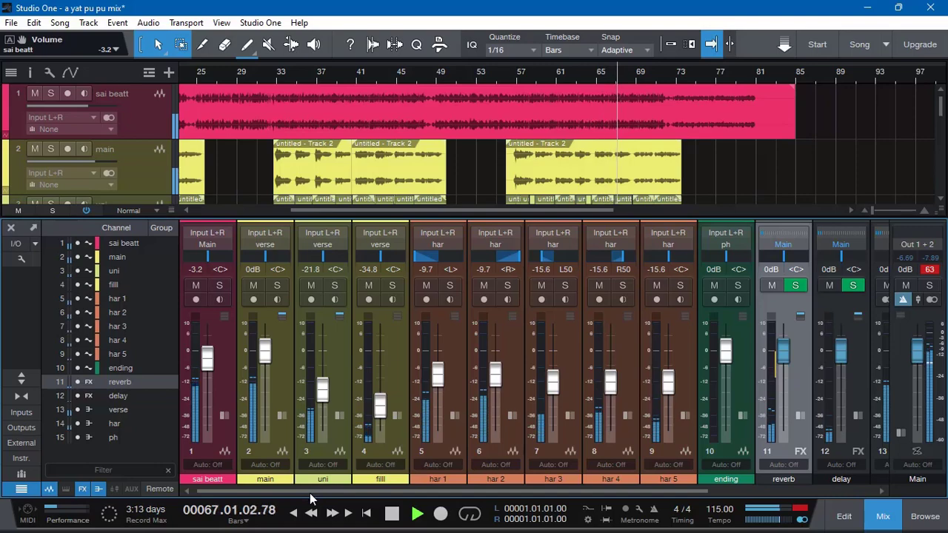
Step: Hide the verse bus's inserts and sends, set the sai beatt volume to -3.5 dB and replay from about bar 64
left_click_drag(311, 498, 393, 507)
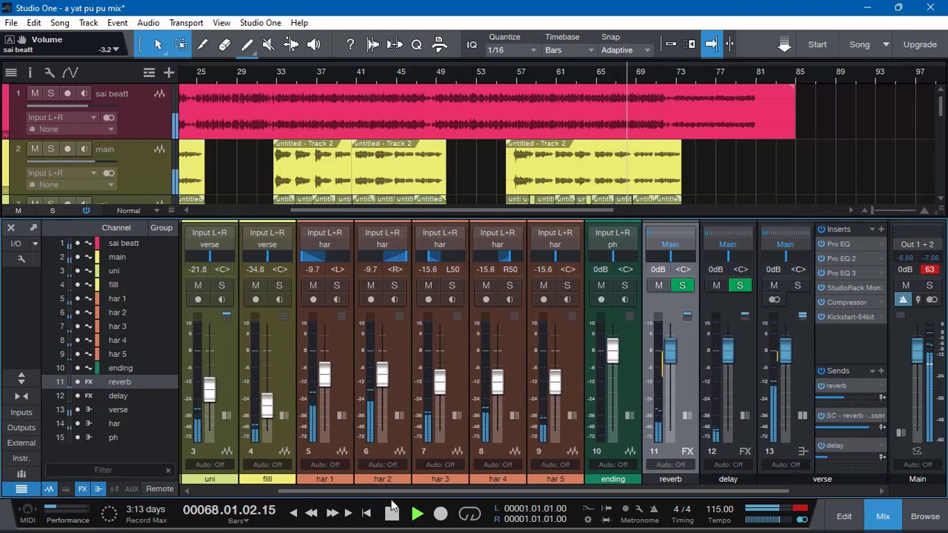
left_click(771, 315)
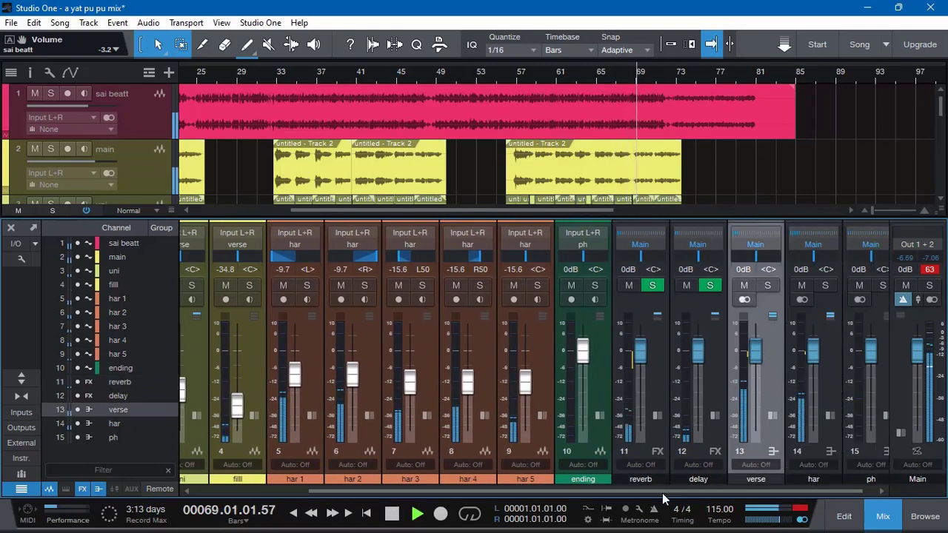
left_click_drag(649, 493, 386, 480)
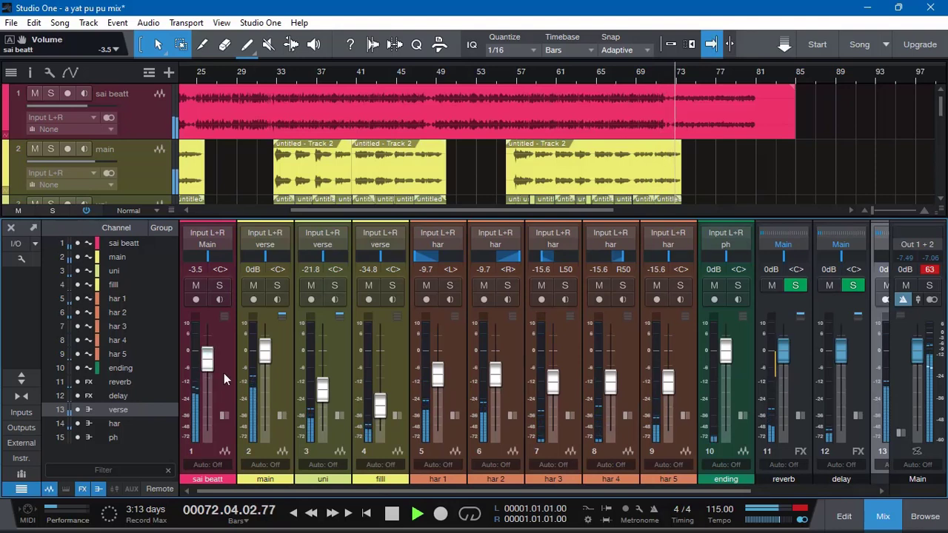
left_click(590, 74)
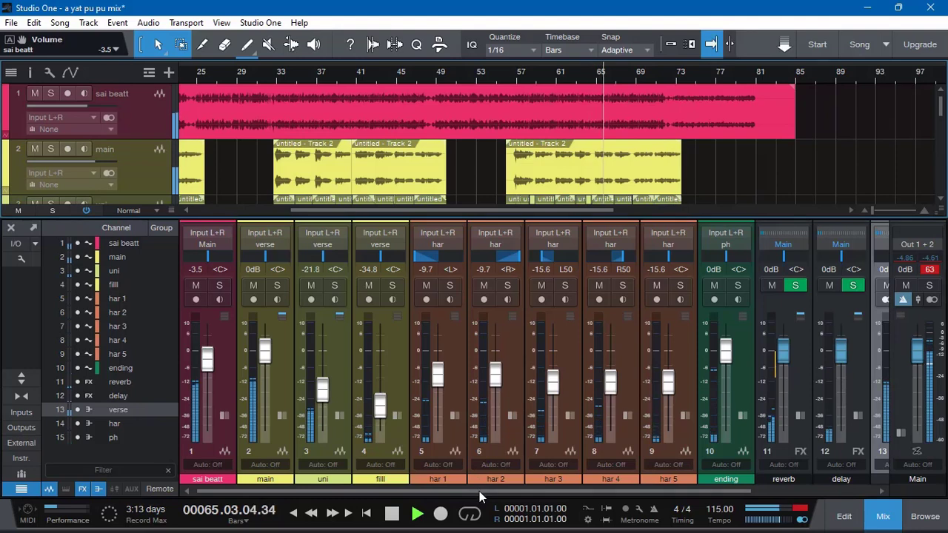
Step: Replay from about bar 64 and compare the sai beatt volume at -3.8 dB and -3.5 dB
left_click_drag(479, 491, 695, 492)
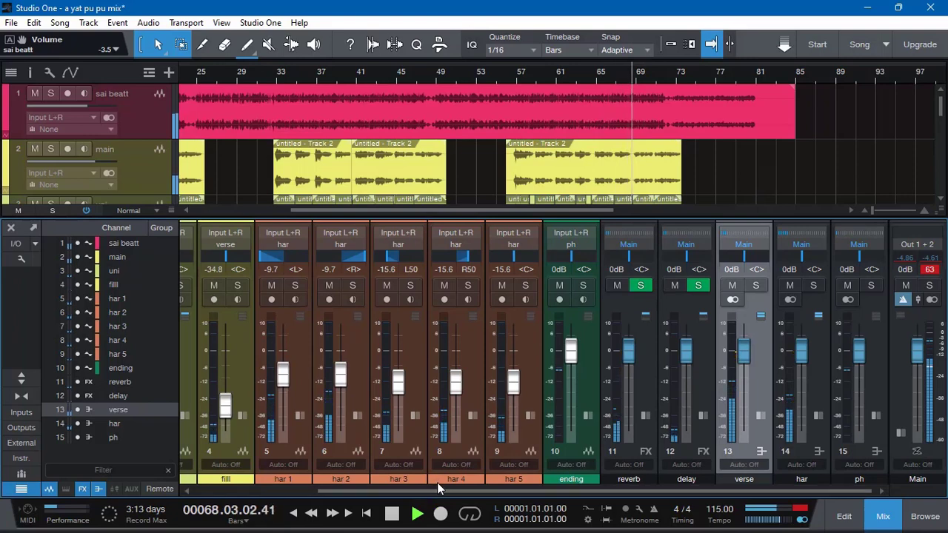
key("space")
left_click_drag(437, 489, 228, 483)
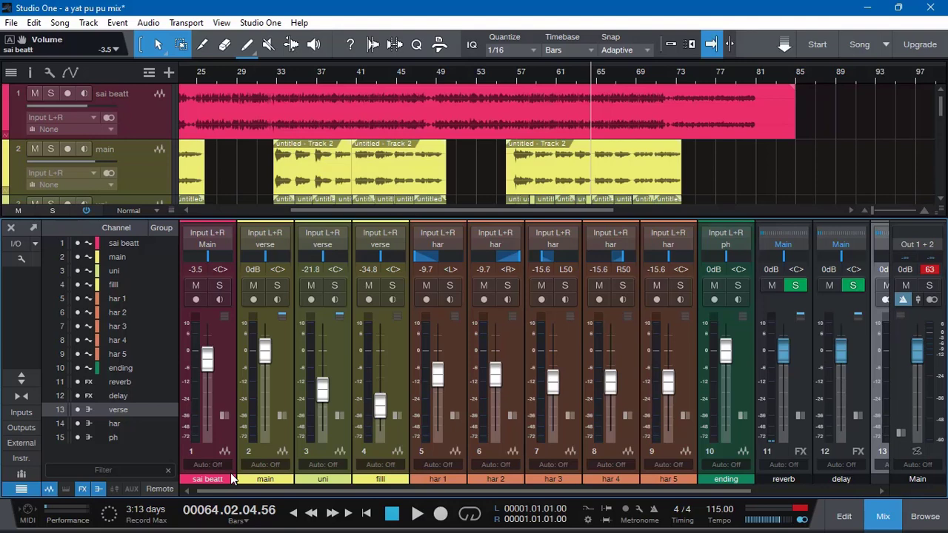
key("space")
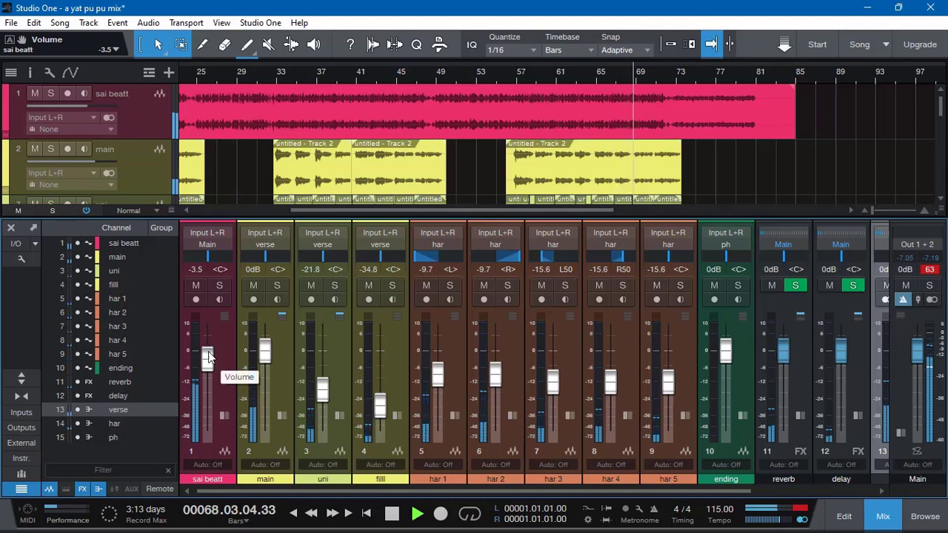
left_click_drag(208, 359, 209, 359)
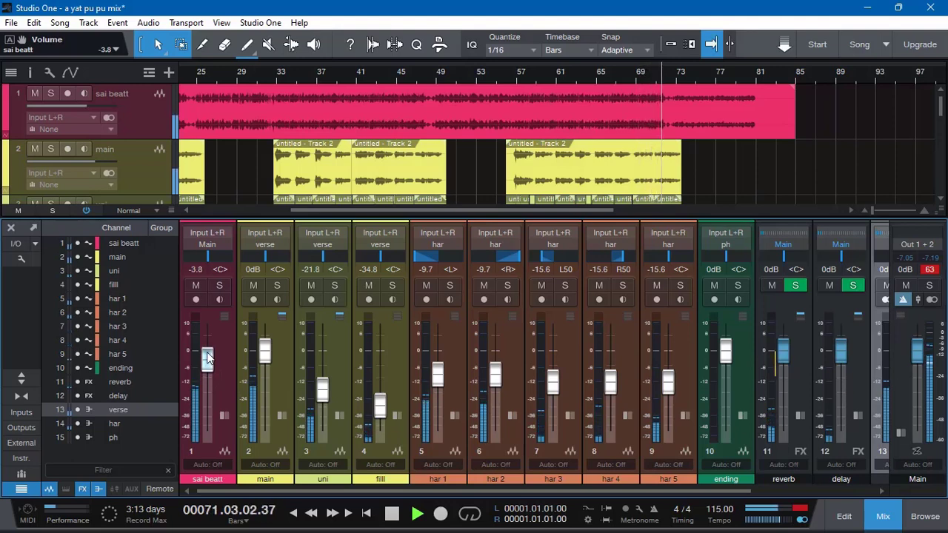
left_click_drag(208, 359, 208, 355)
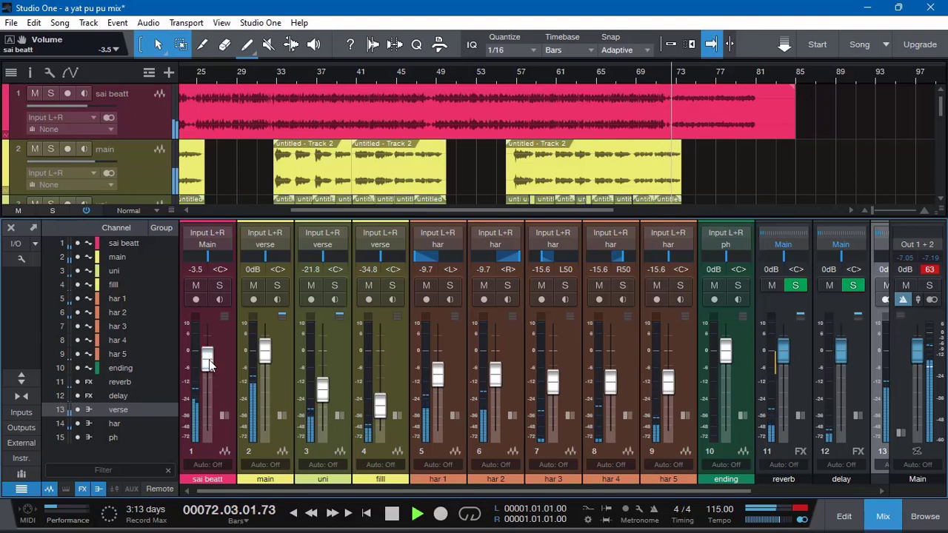
key("space")
key("space")
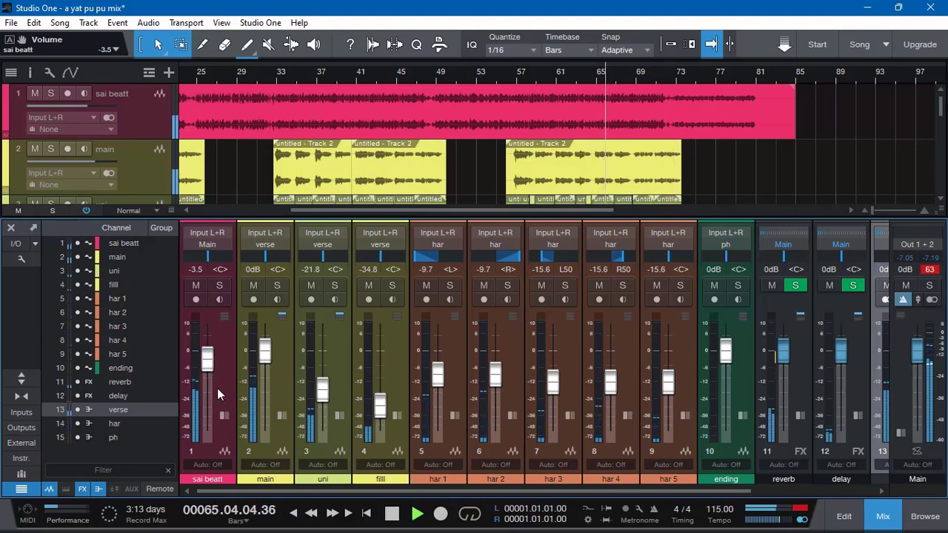
Step: Select the ph bus, bring the ending track into view and play its clip from about bar 72
scroll(617, 486, "right", 3)
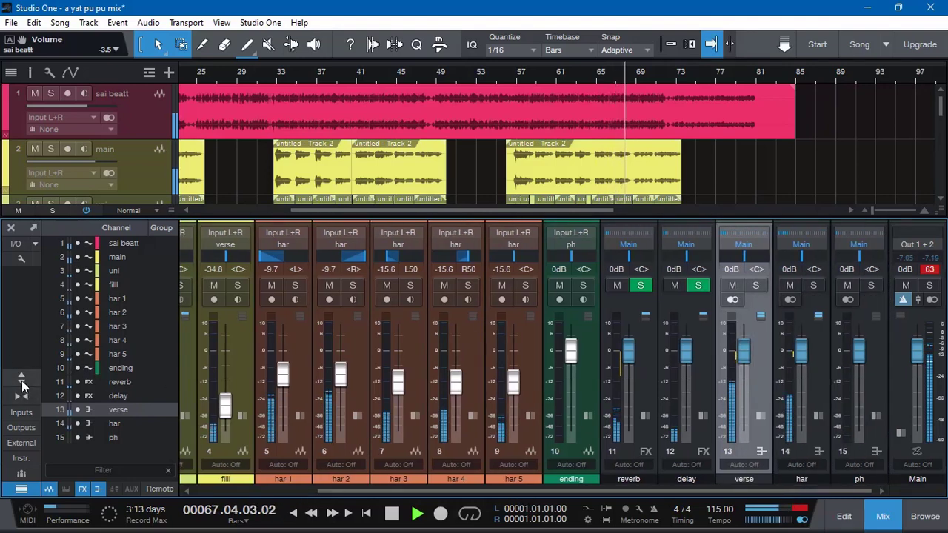
key("space")
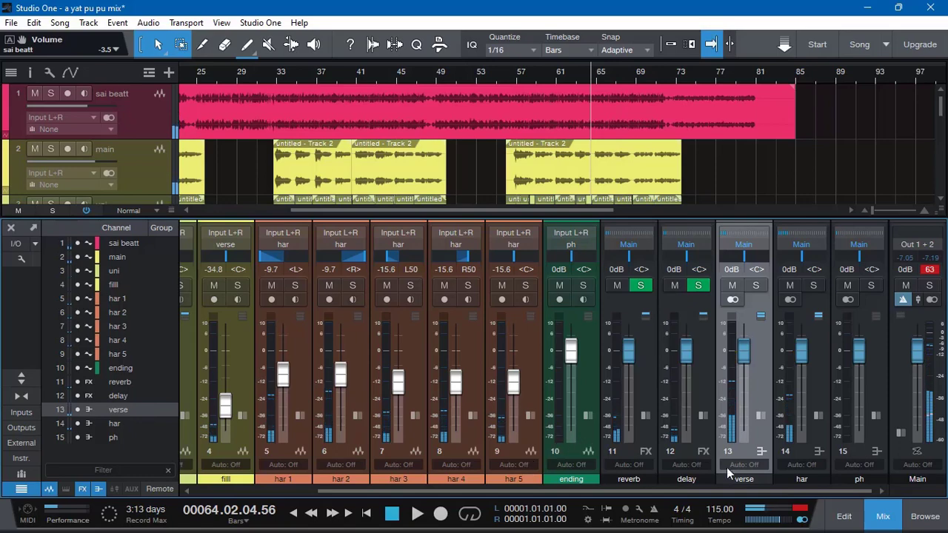
left_click(885, 333)
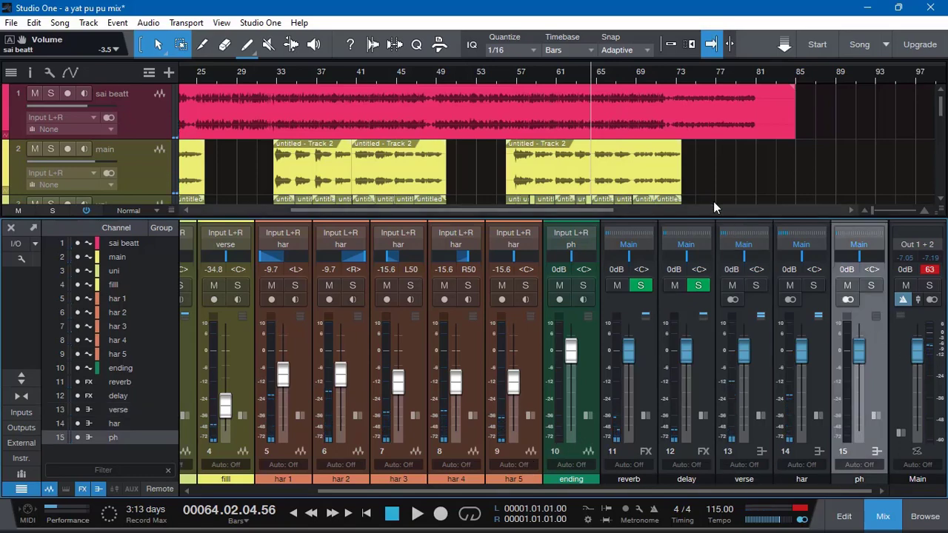
scroll(677, 162, "down", 8)
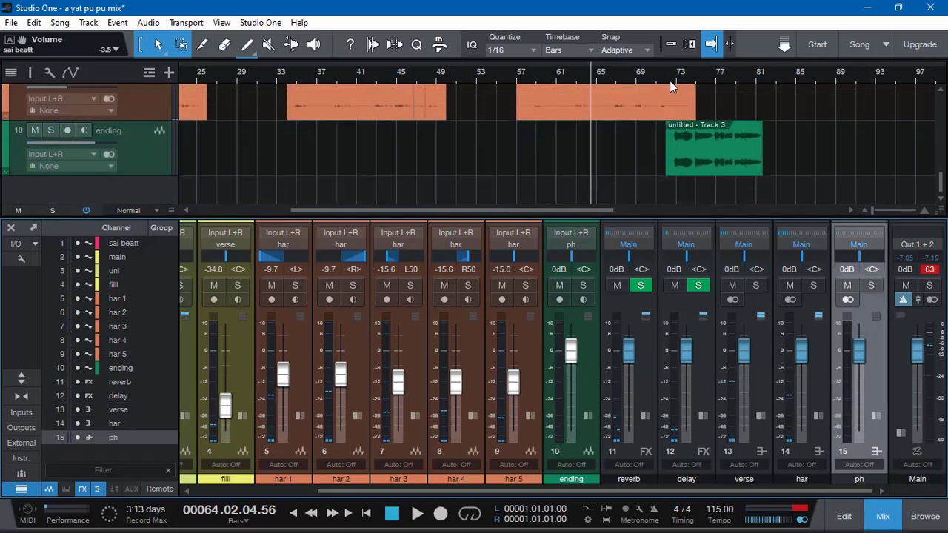
left_click(673, 78)
key("space")
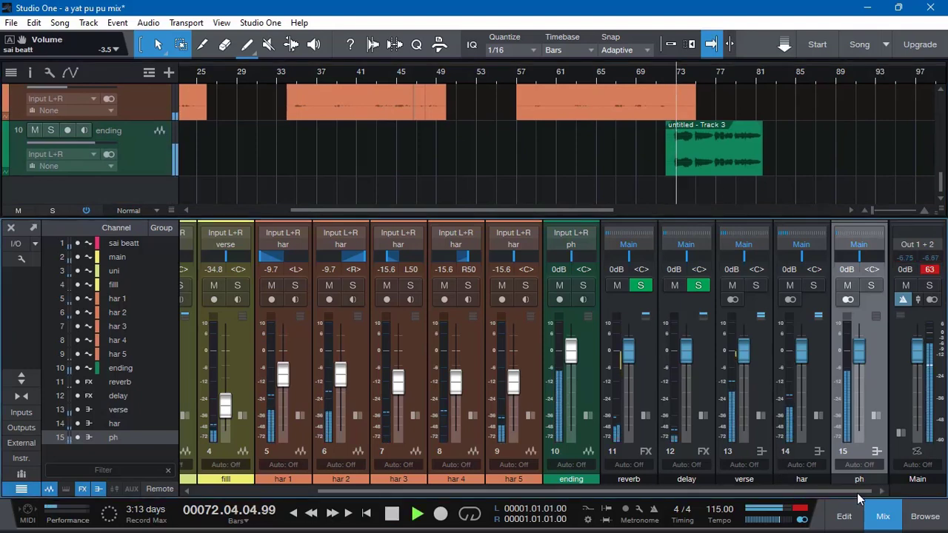
key("space")
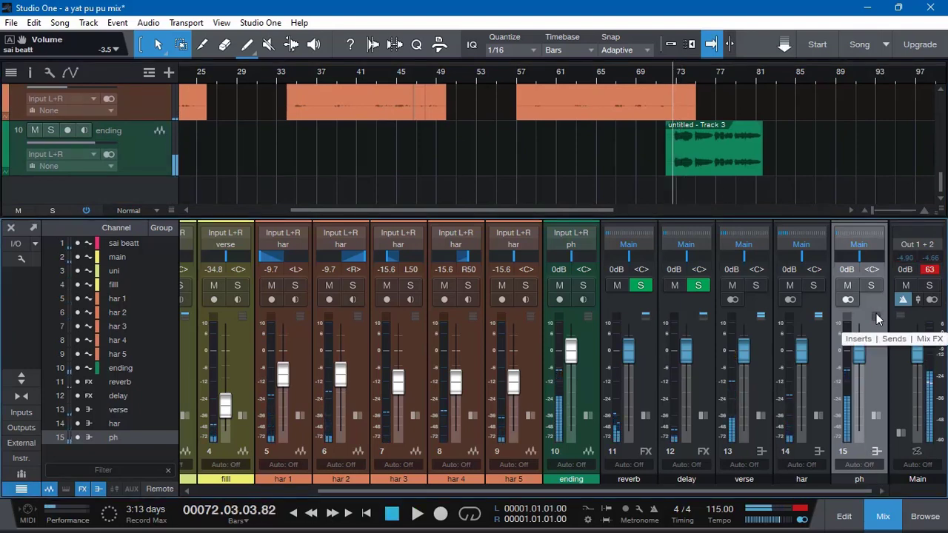
Step: Show the inserts of the verse and ph buses and copy the verse bus's three Pro EQs to the ph bus
left_click(760, 319)
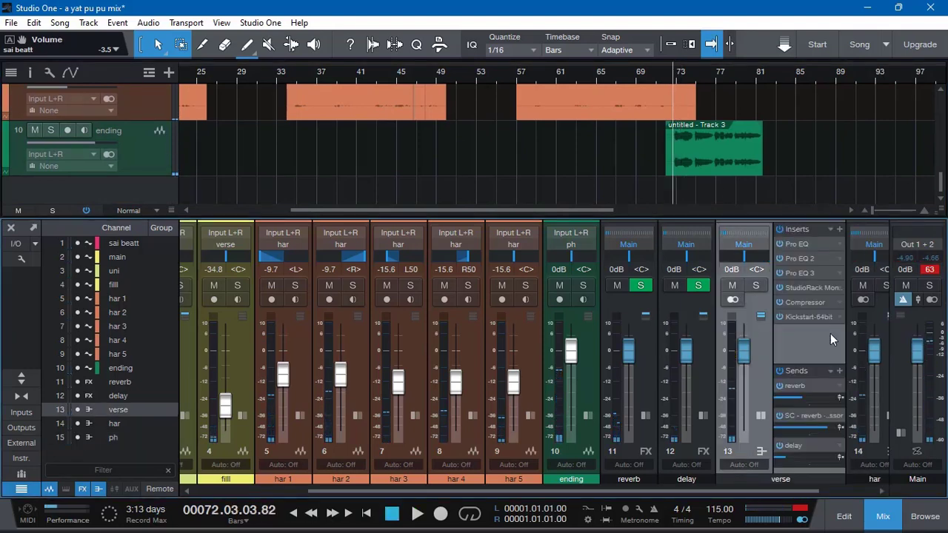
left_click_drag(758, 491, 826, 491)
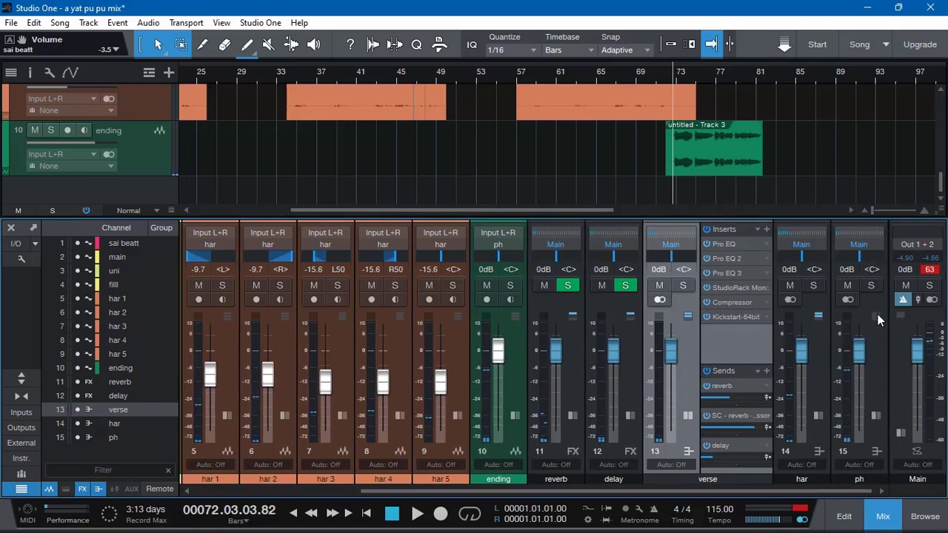
left_click(878, 319)
left_click_drag(662, 244, 837, 246)
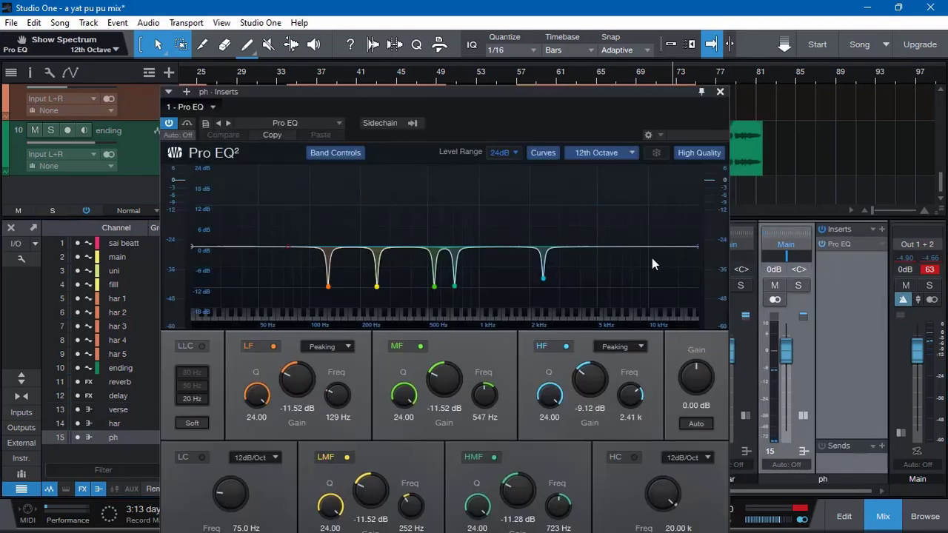
left_click(720, 93)
left_click_drag(662, 258, 837, 259)
left_click(720, 92)
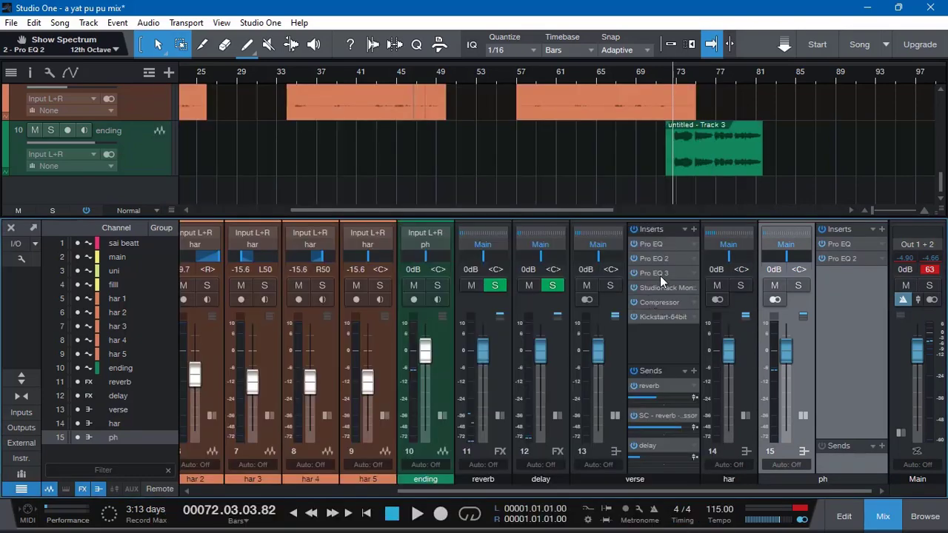
left_click_drag(660, 276, 836, 275)
left_click(720, 91)
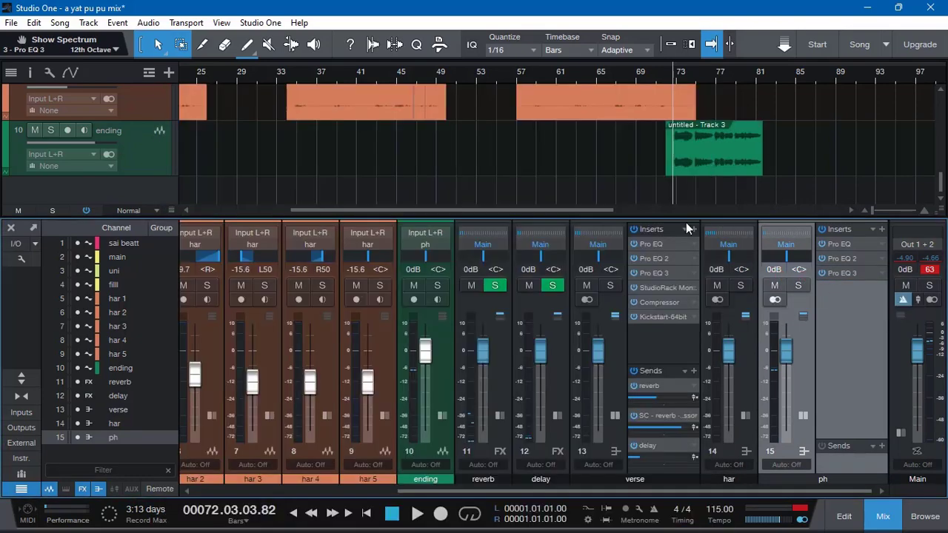
Step: Copy the verse's StudioRack to the ph bus and, in its Waves Tune Real-Time, unlink Speed and Note Transition and set both to 0.1 ms
left_click_drag(659, 288, 831, 287)
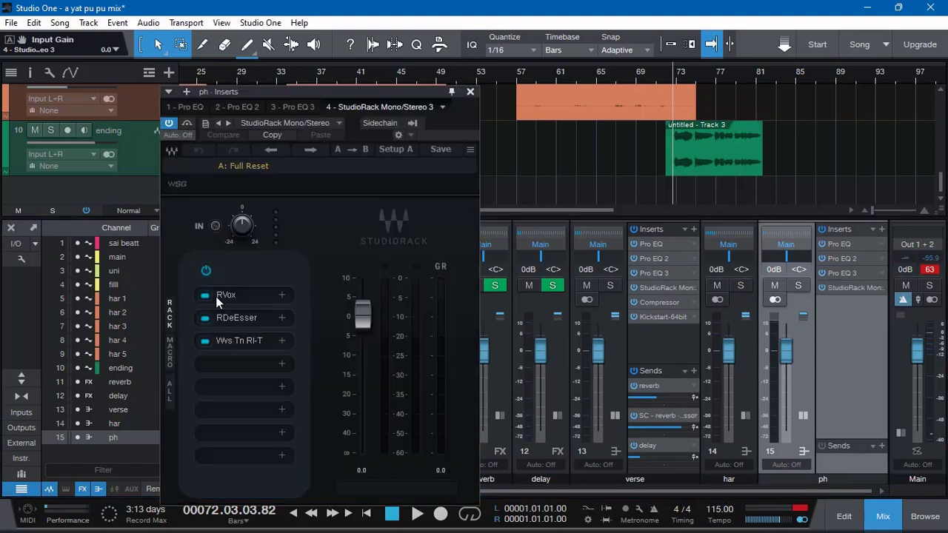
left_click(240, 342)
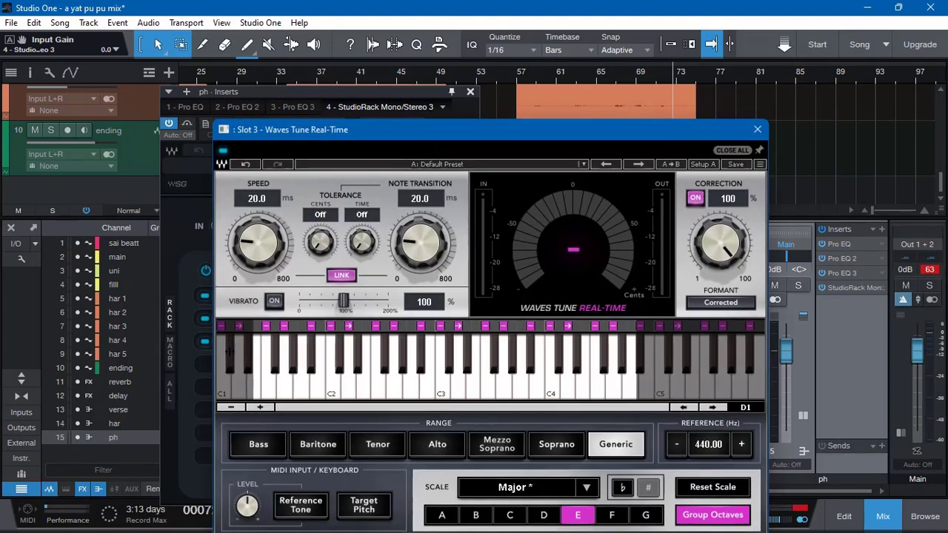
left_click(340, 277)
mouse_move(252, 239)
left_mouse_down()
mouse_move(252, 281)
mouse_move(252, 239)
left_mouse_up()
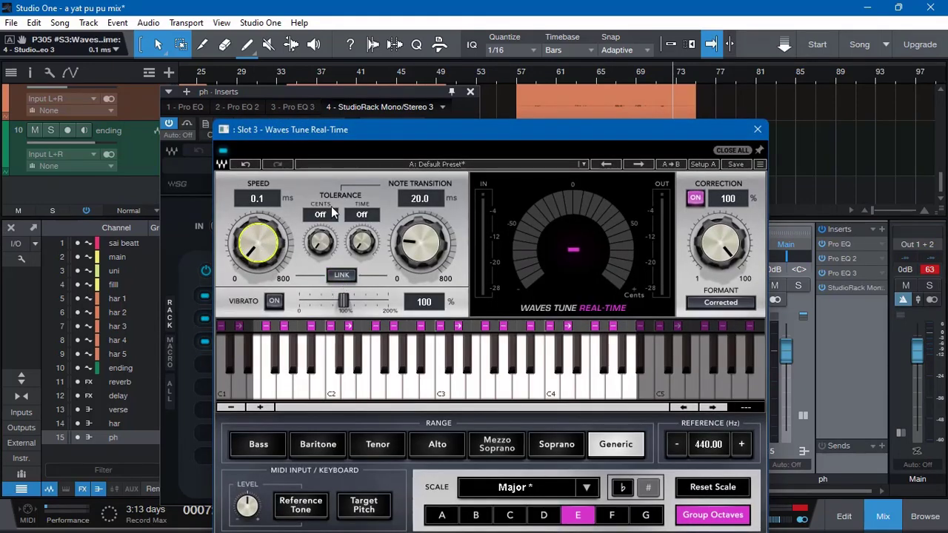
left_click_drag(420, 242, 357, 236)
left_click(253, 256)
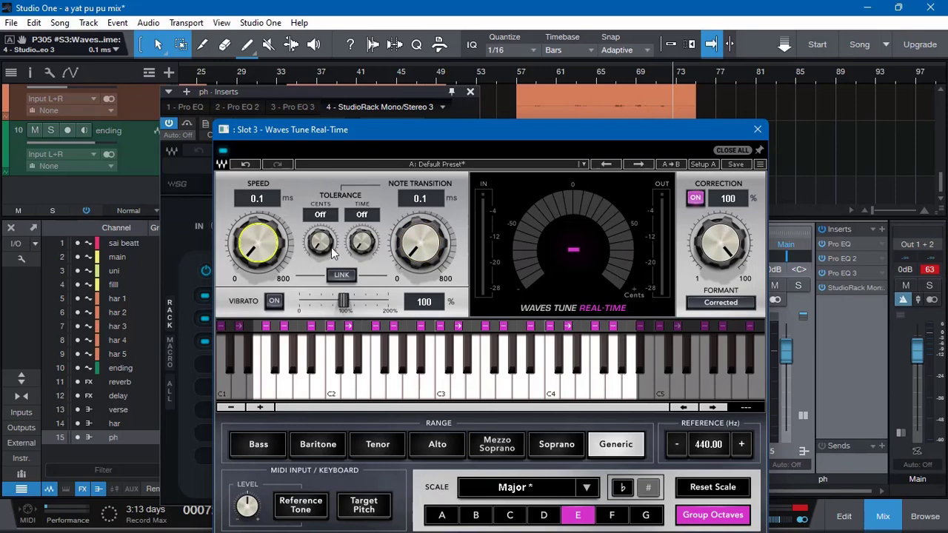
left_click(758, 130)
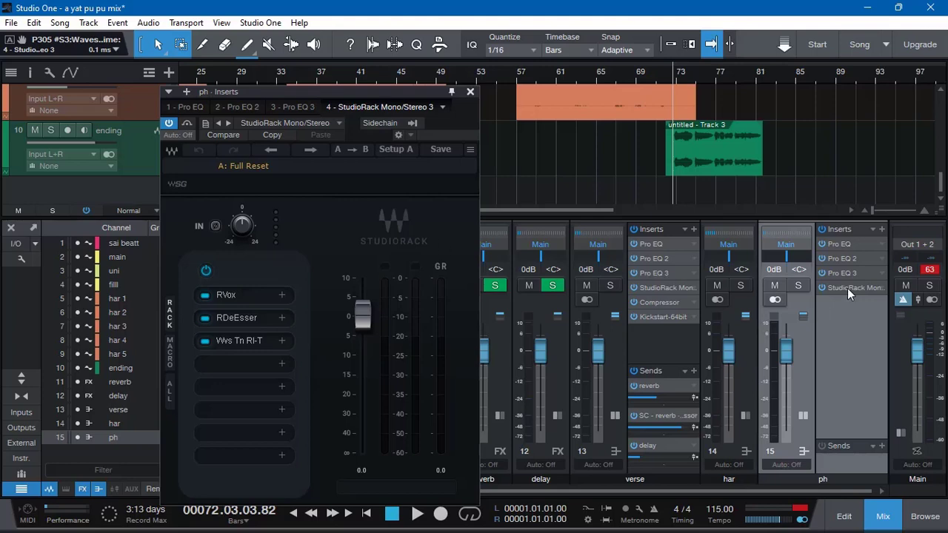
Step: Copy the verse bus's Compressor to the ph bus and add a new PreSonus Pro EQ after it
left_click_drag(667, 299, 845, 303)
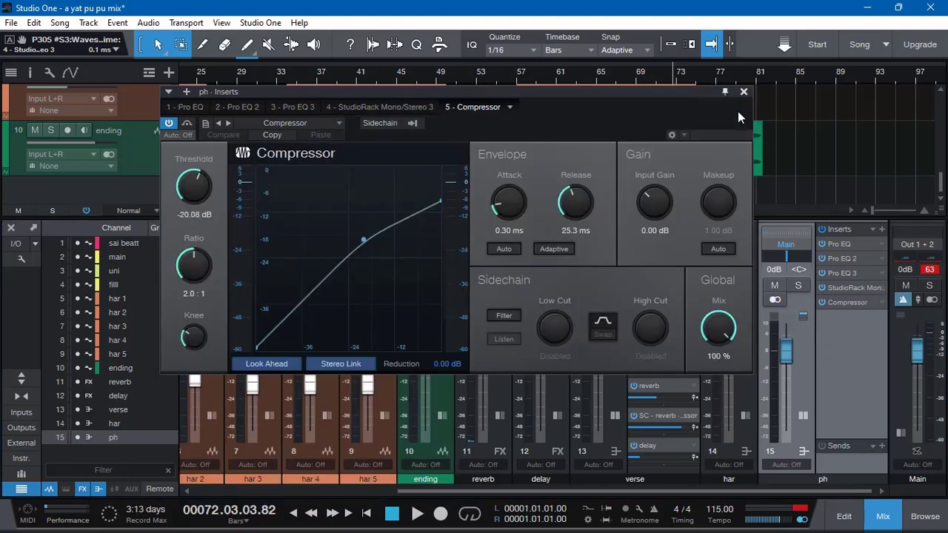
left_click(744, 92)
left_click(881, 229)
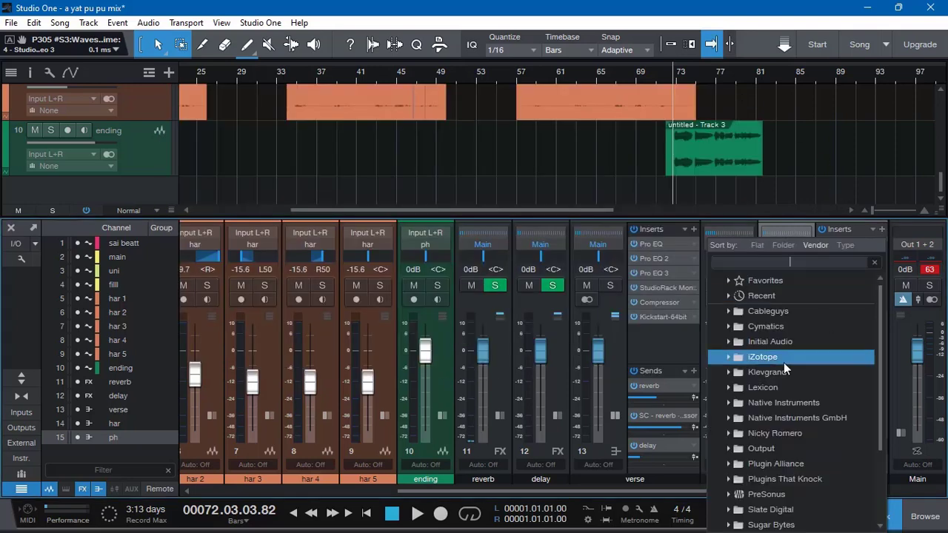
scroll(781, 374, "down", 2)
scroll(776, 385, "down", 2)
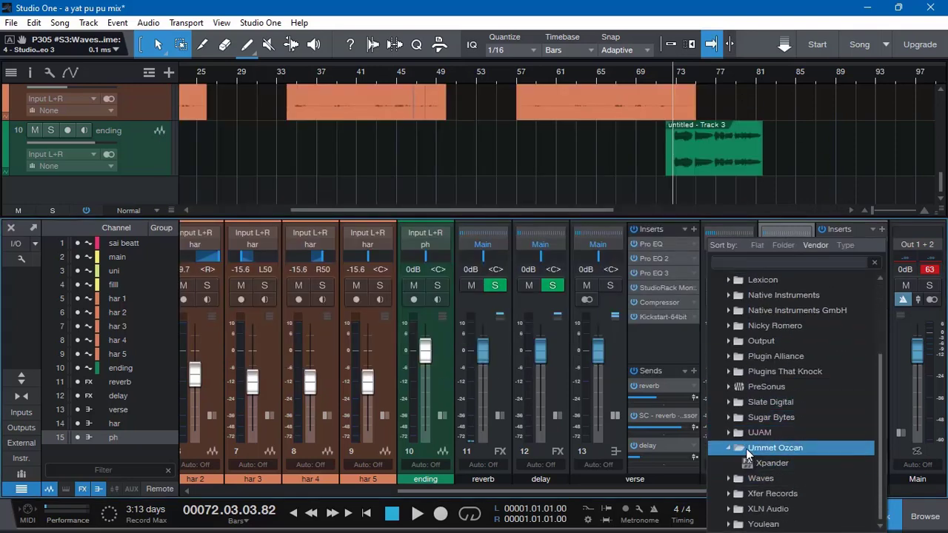
left_click(730, 386)
scroll(750, 425, "down", 4)
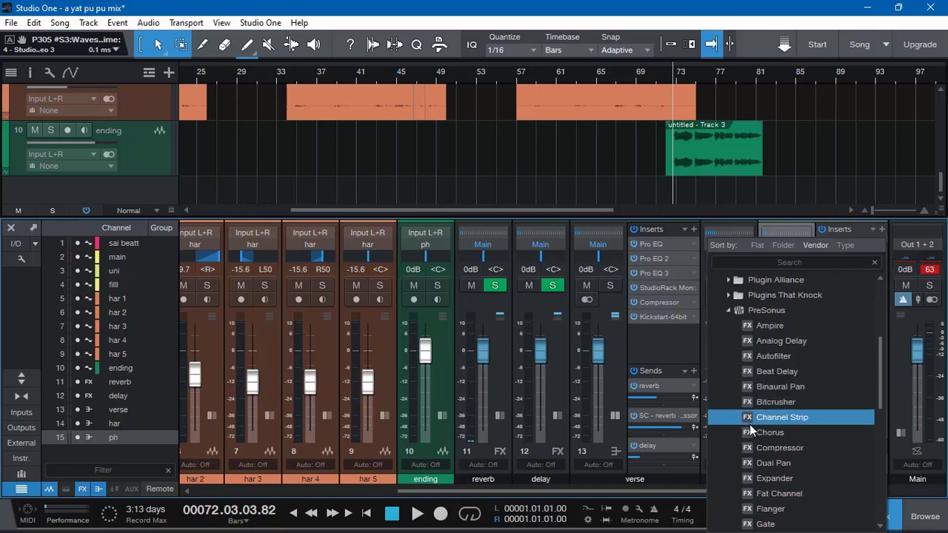
scroll(813, 480, "down", 3)
double_click(813, 481)
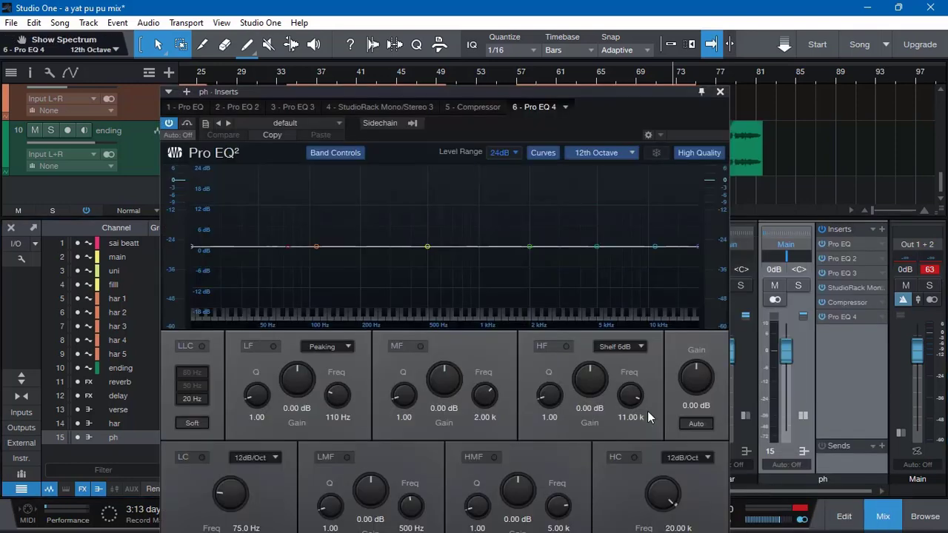
Step: Try the Phone Booth preset from the Misc folder on the ph bus's fourth Pro EQ and play the ending vocal
left_click(301, 122)
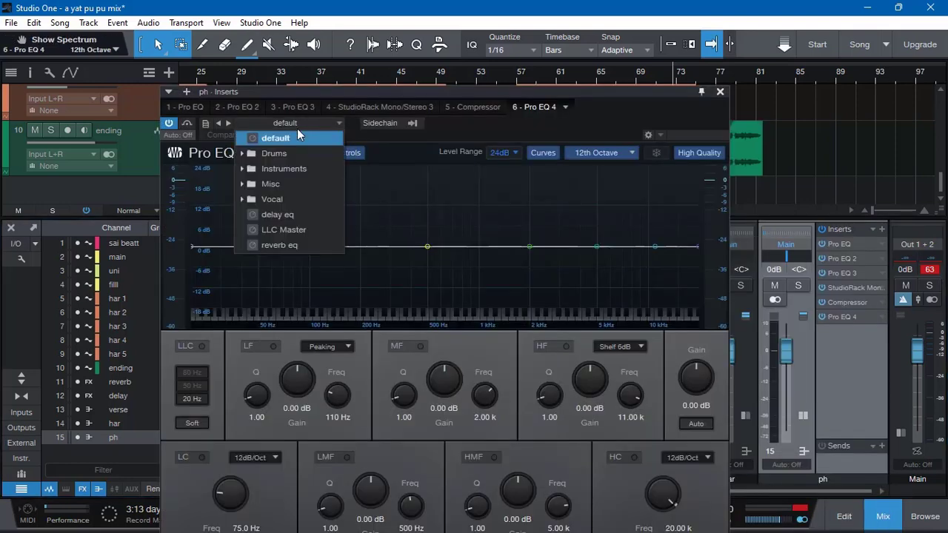
left_click(243, 200)
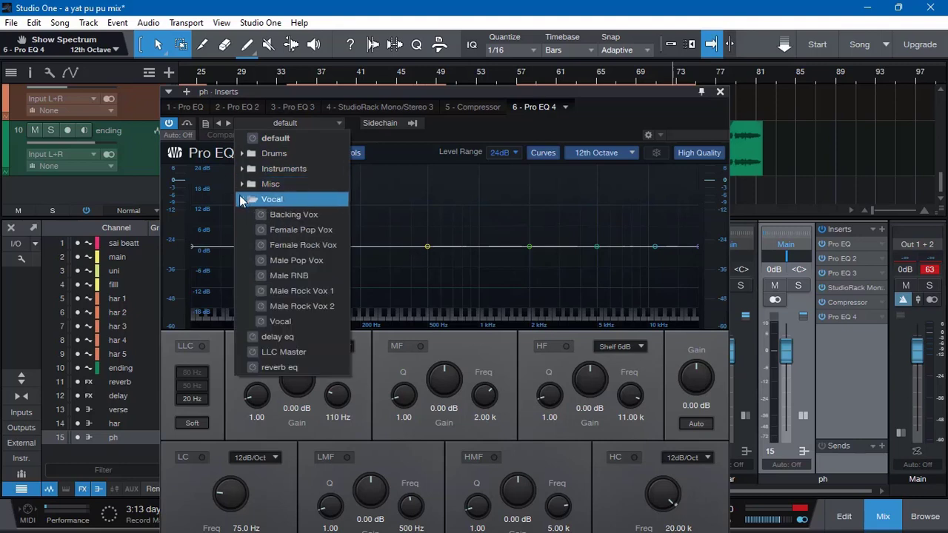
left_click(246, 201)
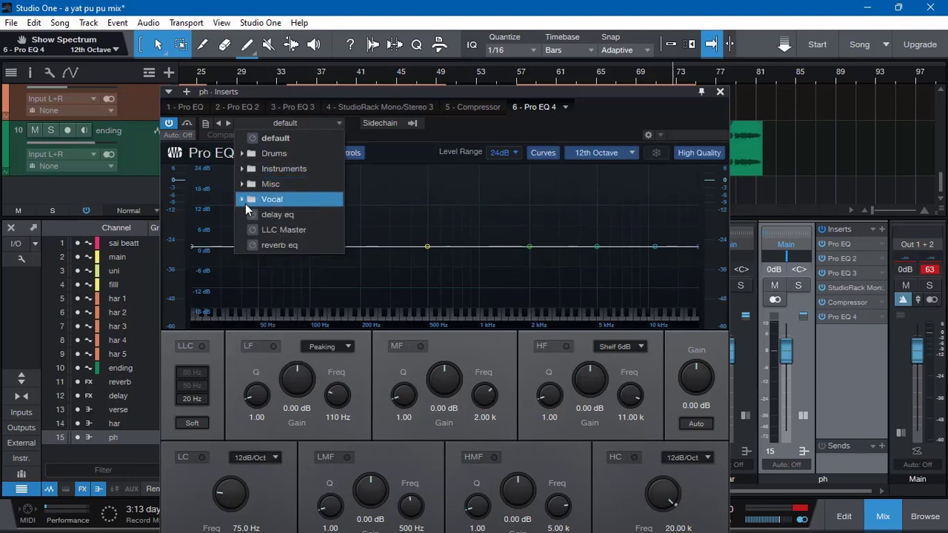
left_click(246, 187)
left_click(244, 185)
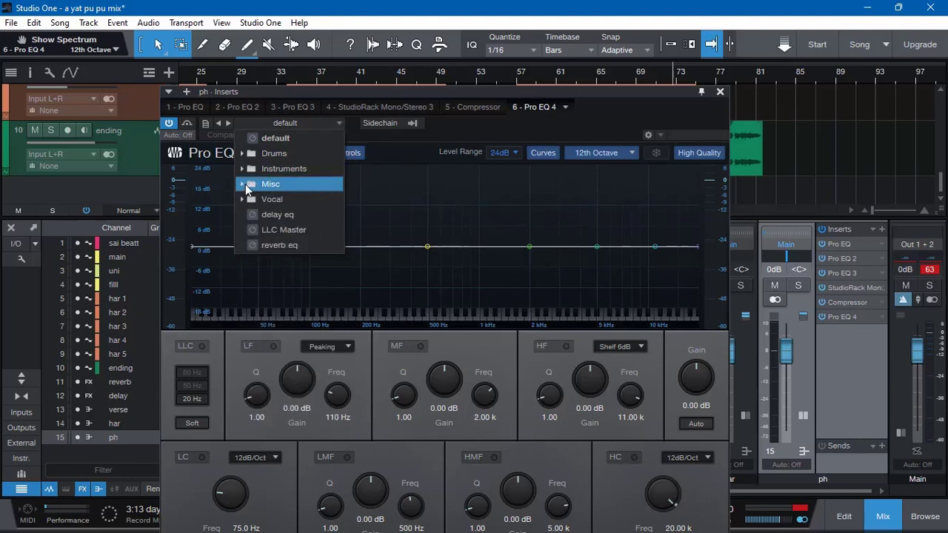
left_click(243, 186)
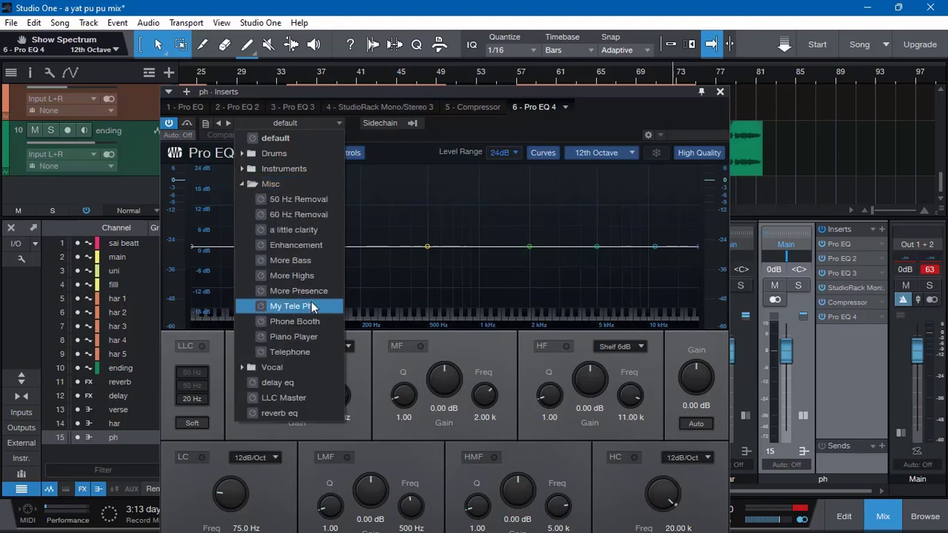
left_click(306, 324)
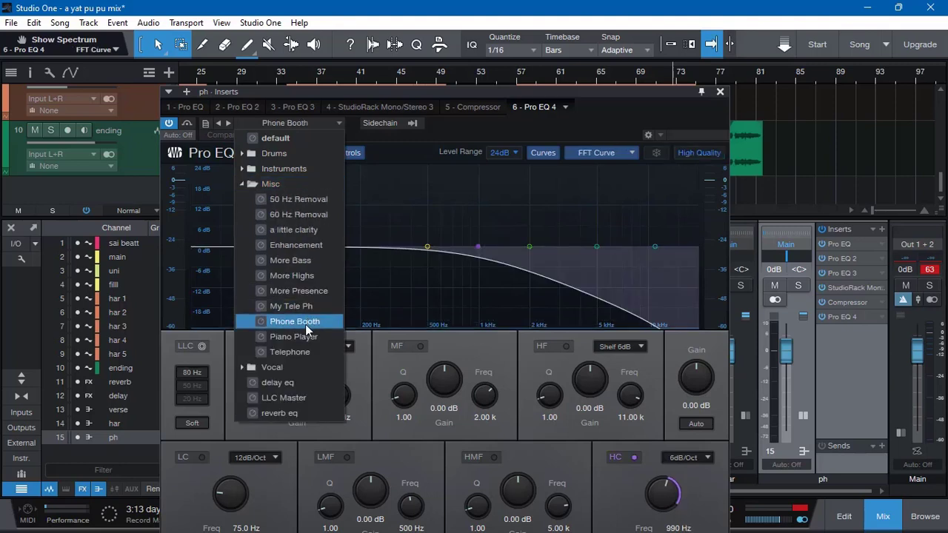
left_click(305, 324)
key("space")
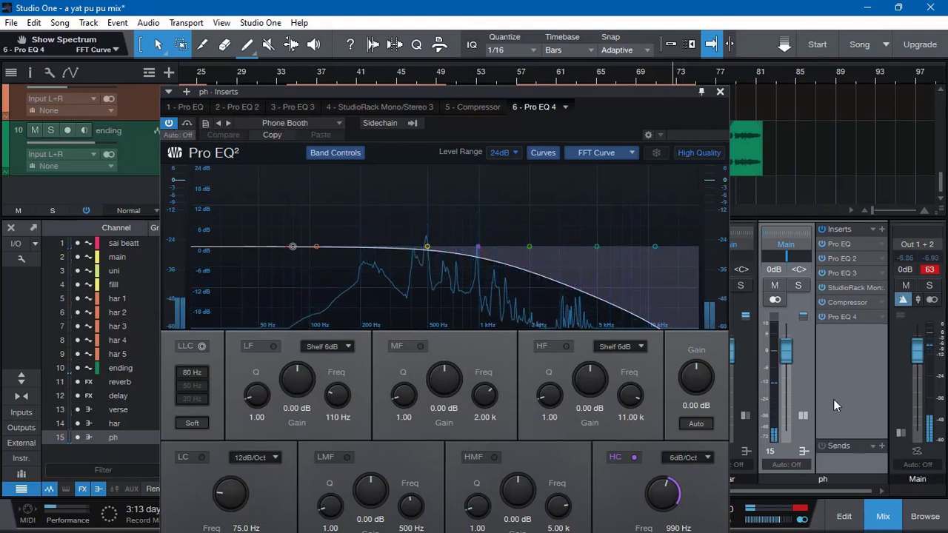
Step: Add reverb and delay sends to the ph bus, setting reverb to about -8.4 dB and delay to about -19.7 dB
left_click(882, 446)
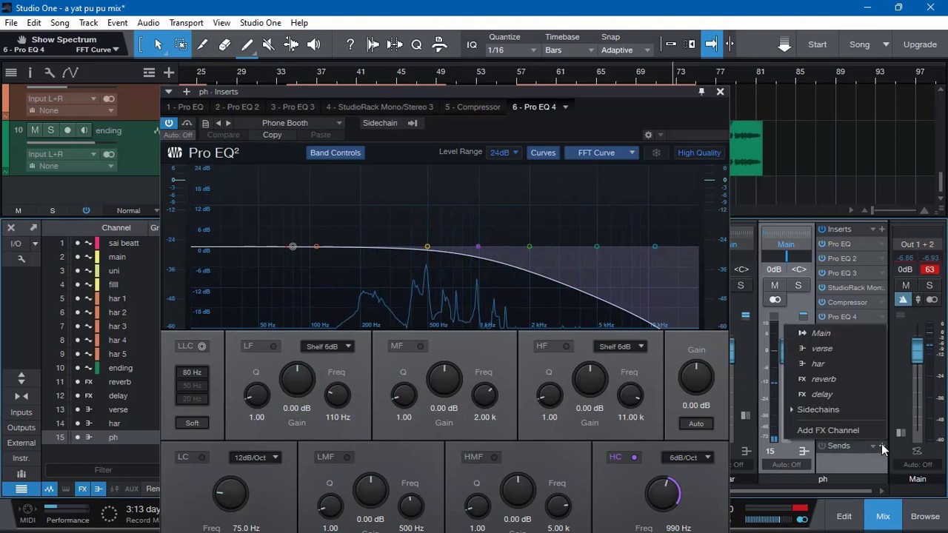
left_click(841, 381)
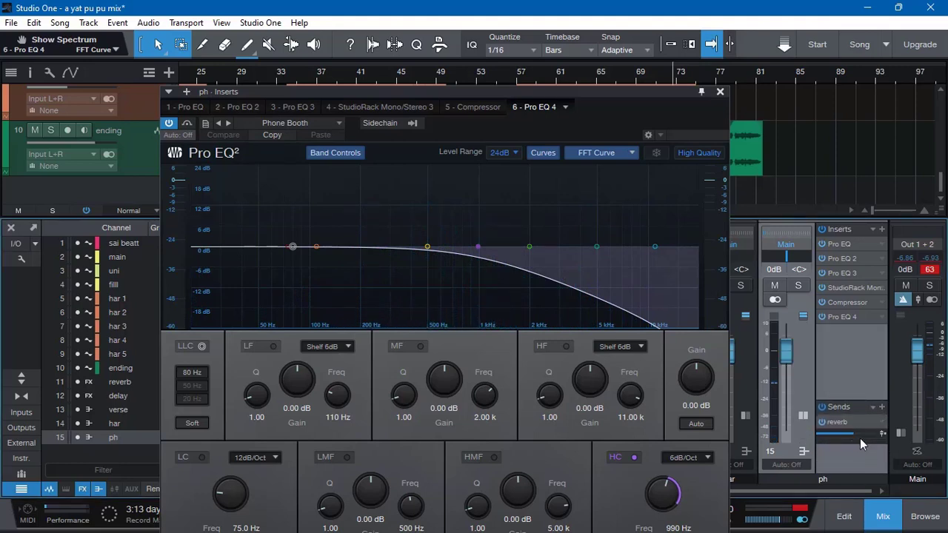
left_click(884, 410)
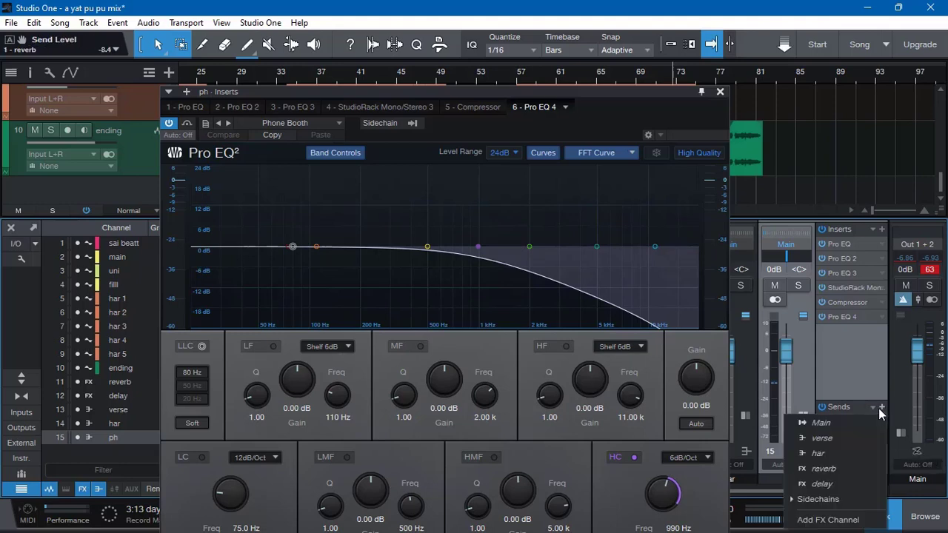
left_click(829, 481)
left_click_drag(830, 470, 838, 463)
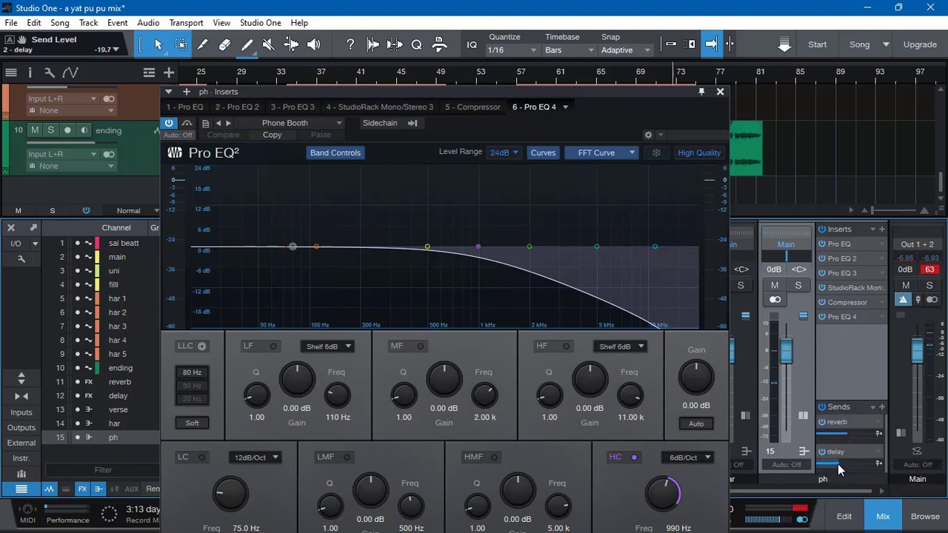
Step: Load the Misc folder's Telephone preset into the ph bus's fourth Pro EQ and play the ending vocal
left_click(241, 126)
left_click(289, 351)
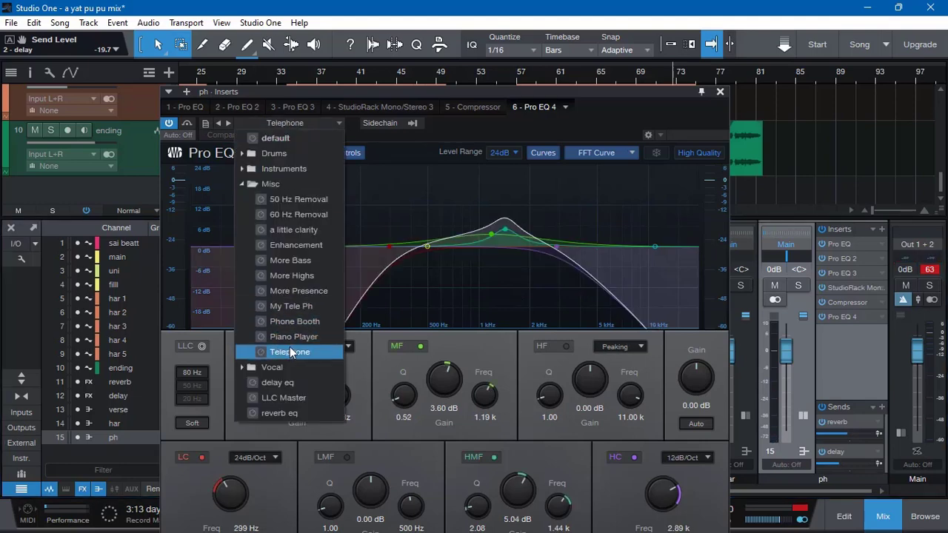
key("space")
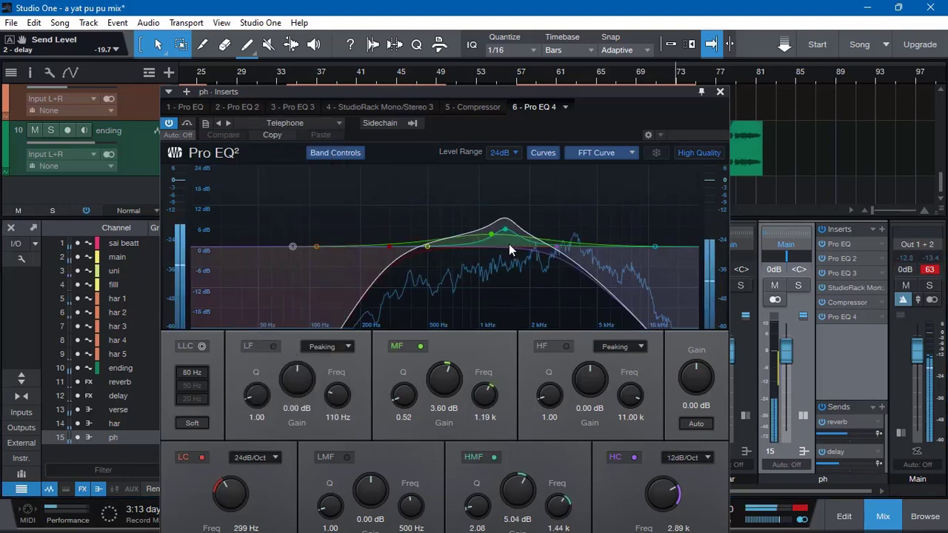
Step: Reduce the Telephone EQ's HMF boost to 0.20 dB and MF to 1.59 dB at 1.11 kHz, and lower the ph fader to about -3.8 dB
left_click_drag(506, 228, 504, 237)
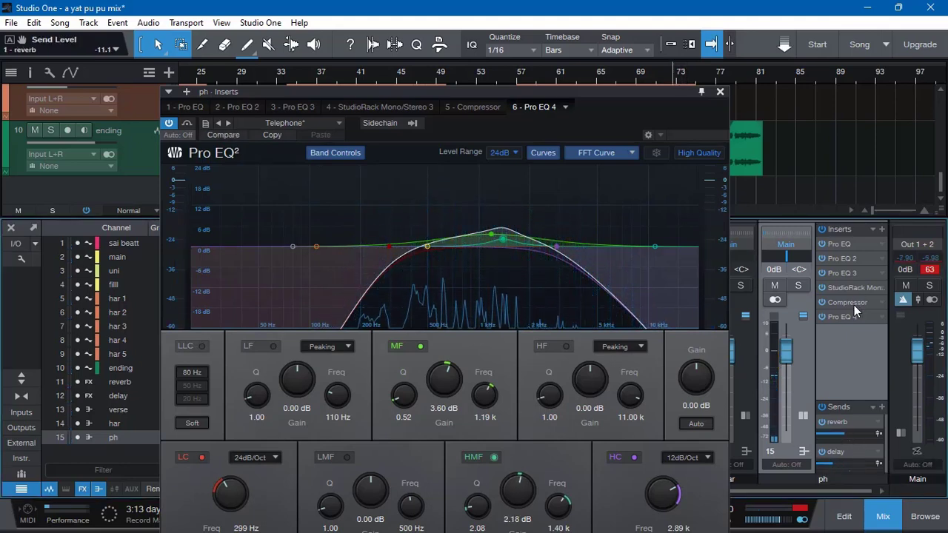
left_click_drag(788, 353, 788, 368)
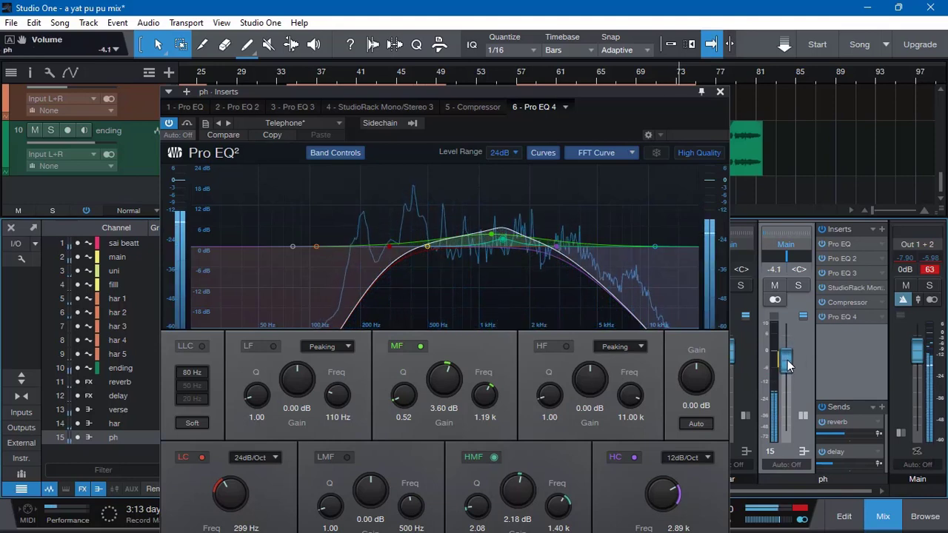
left_click_drag(504, 240, 485, 242)
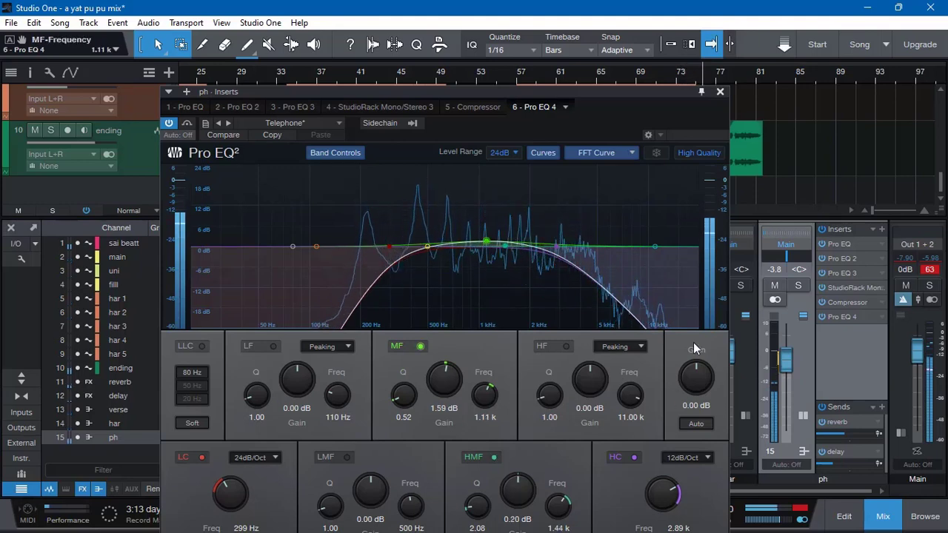
Step: Balance the ph bus during playback with volume at -4.0 dB, reverb send at about -9.5 dB and delay send at about -33 dB
left_click_drag(786, 364, 789, 366)
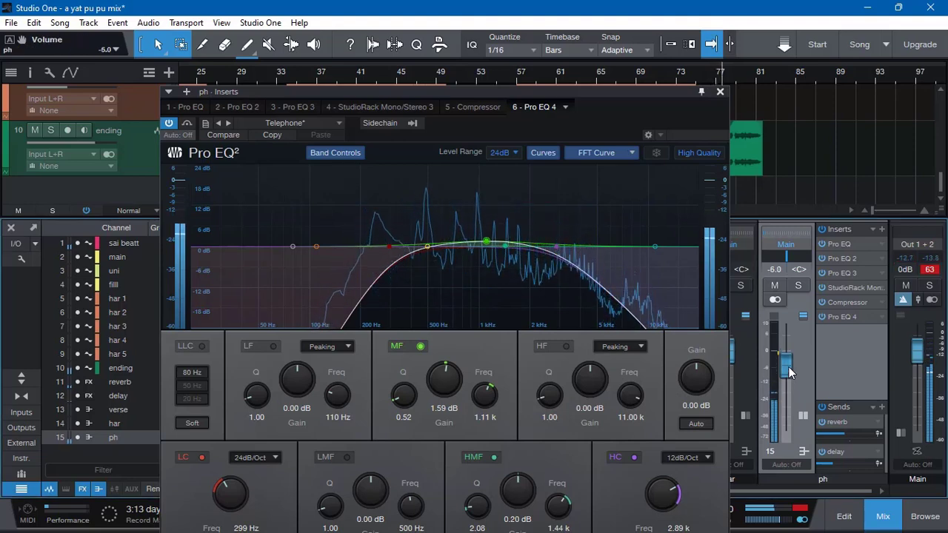
mouse_move(833, 469)
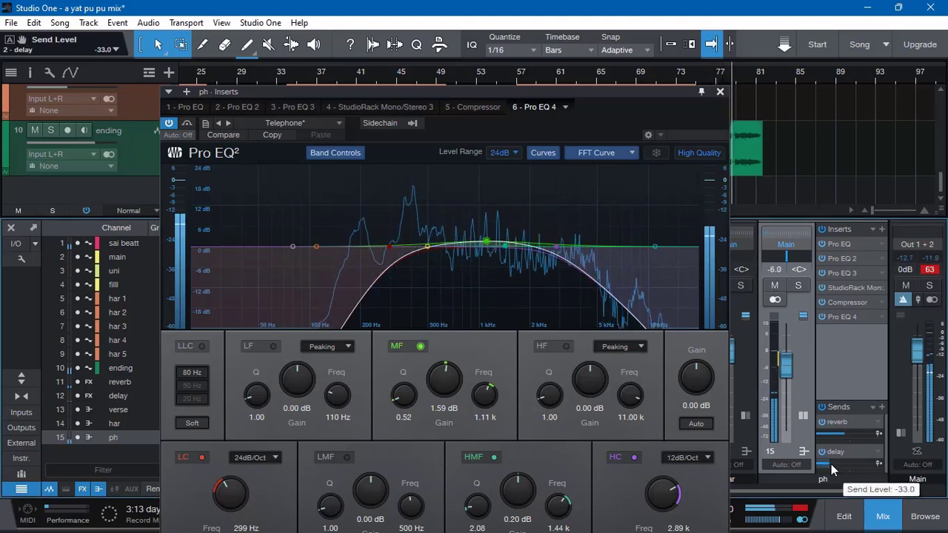
left_click_drag(833, 470, 848, 443)
mouse_move(850, 435)
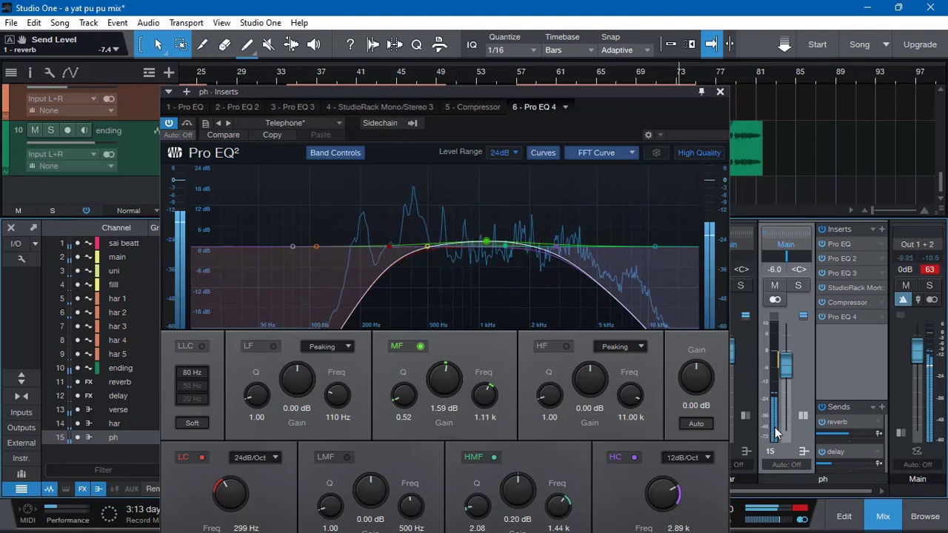
left_click_drag(787, 363, 787, 356)
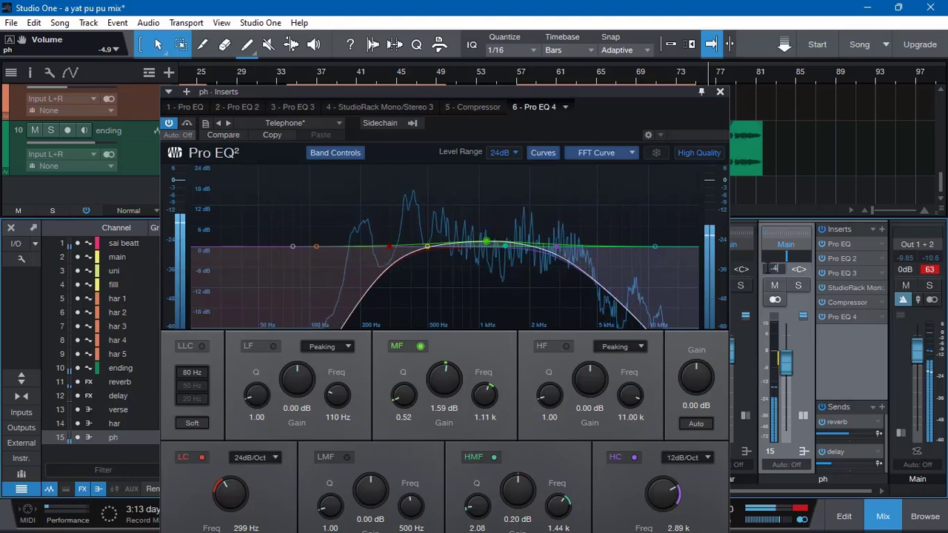
scroll(770, 268, "up", 3)
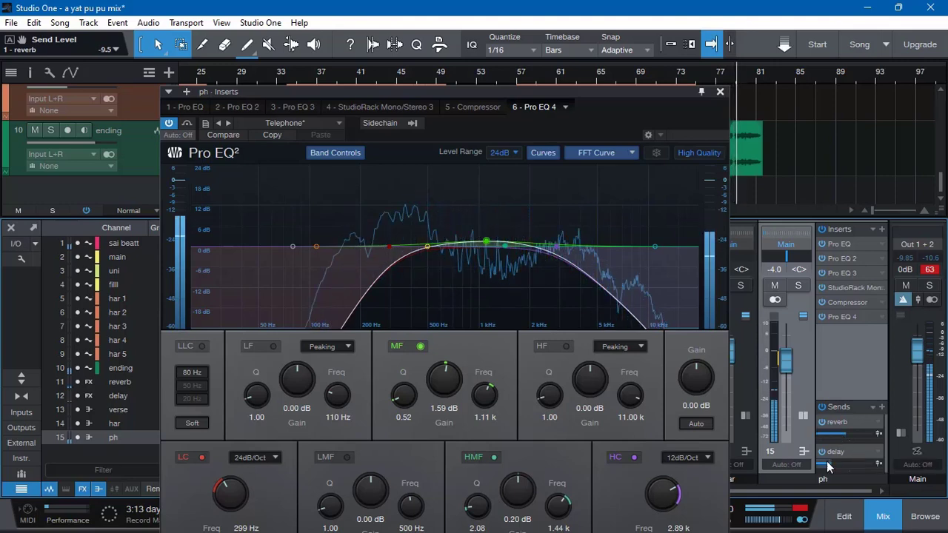
Step: Close the ph bus's EQ window, replay the ending from about bar 73 and save the song
left_click(720, 91)
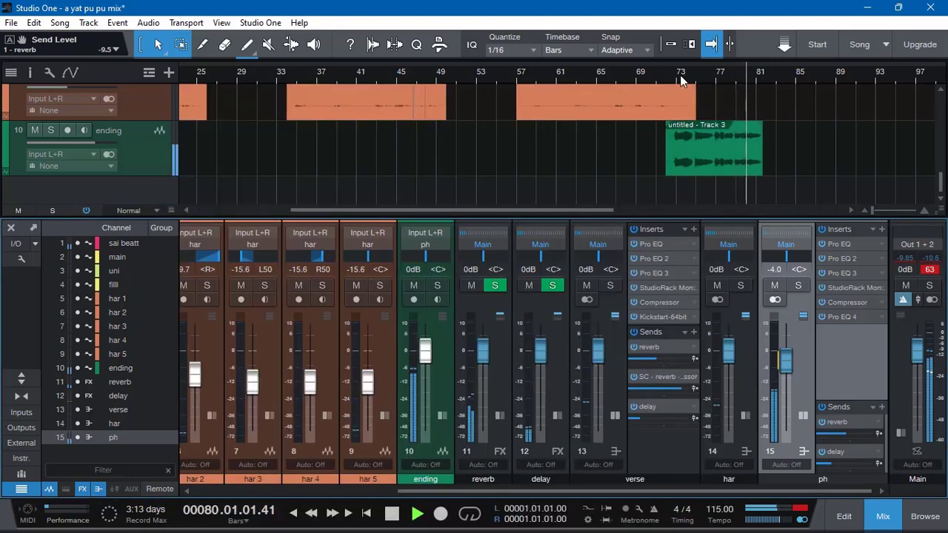
left_click(675, 74)
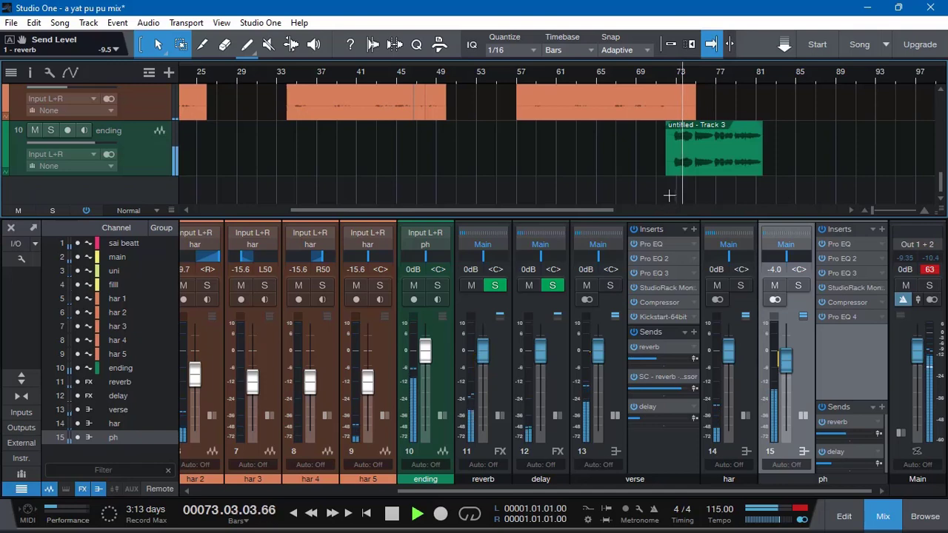
key("ctrl+s")
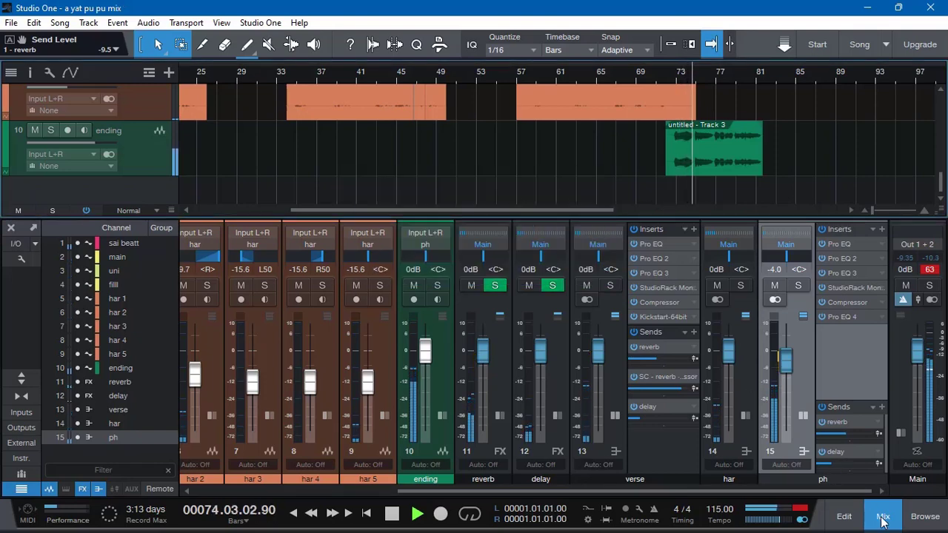
Step: Collapse the verse bus's inserts and sends in the mixer so that only the ph bus's are shown
left_click(804, 317)
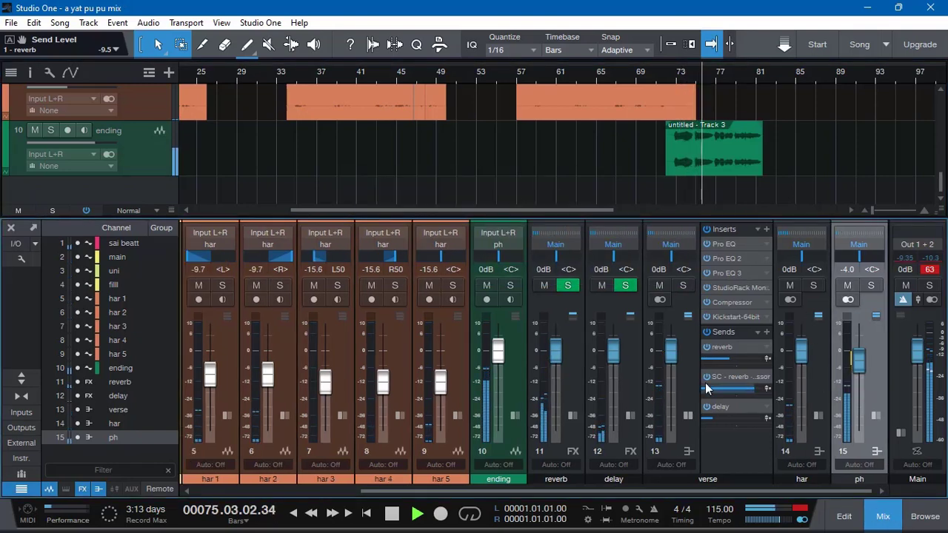
left_click(689, 315)
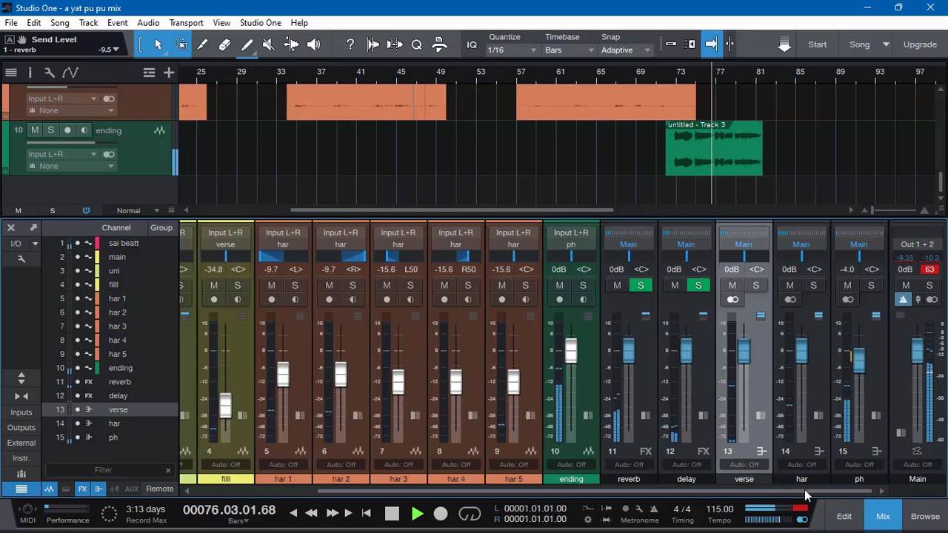
left_click(876, 316)
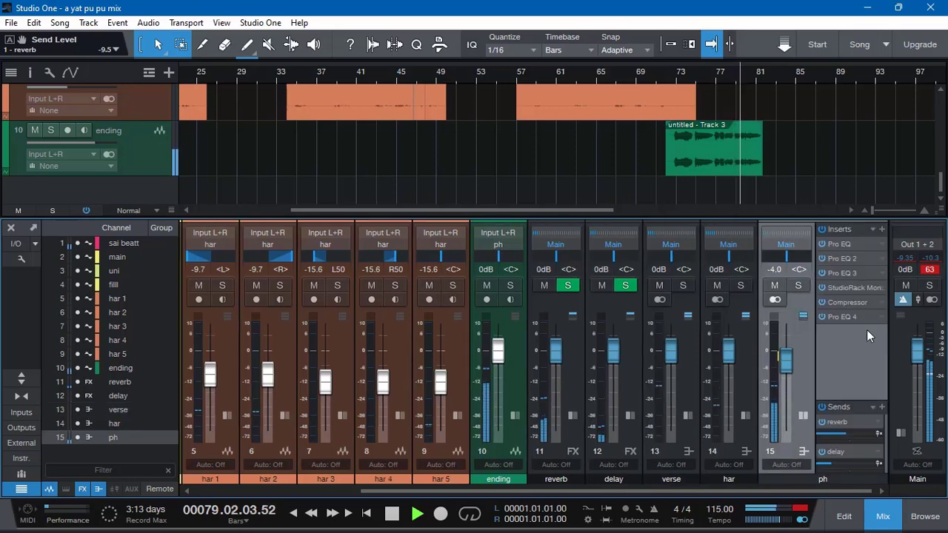
Step: Fine-tune the ph bus's fourth Pro EQ with MF at 1.19 dB and 1.08 kHz and the low cut at 288 Hz, and close it
left_click(858, 317)
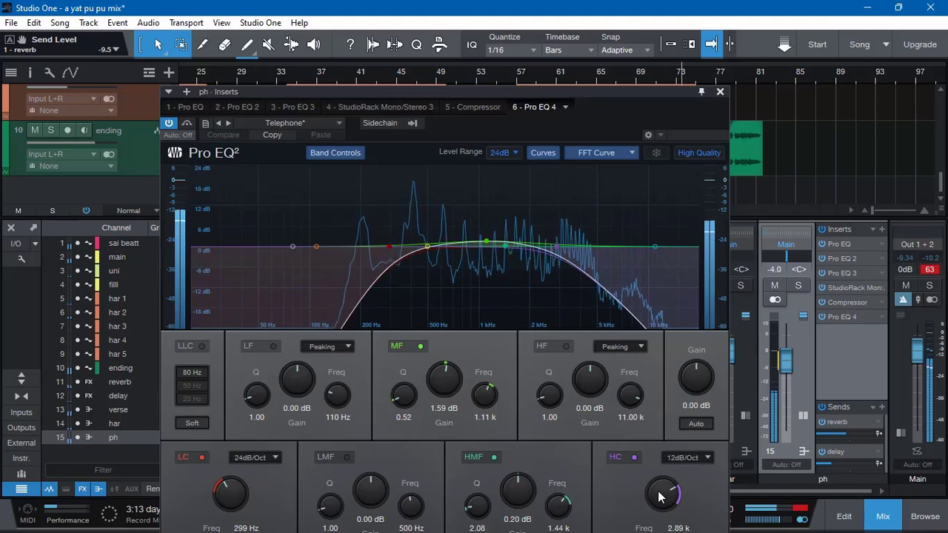
mouse_move(662, 496)
left_mouse_down()
mouse_move(654, 478)
mouse_move(657, 489)
left_mouse_up()
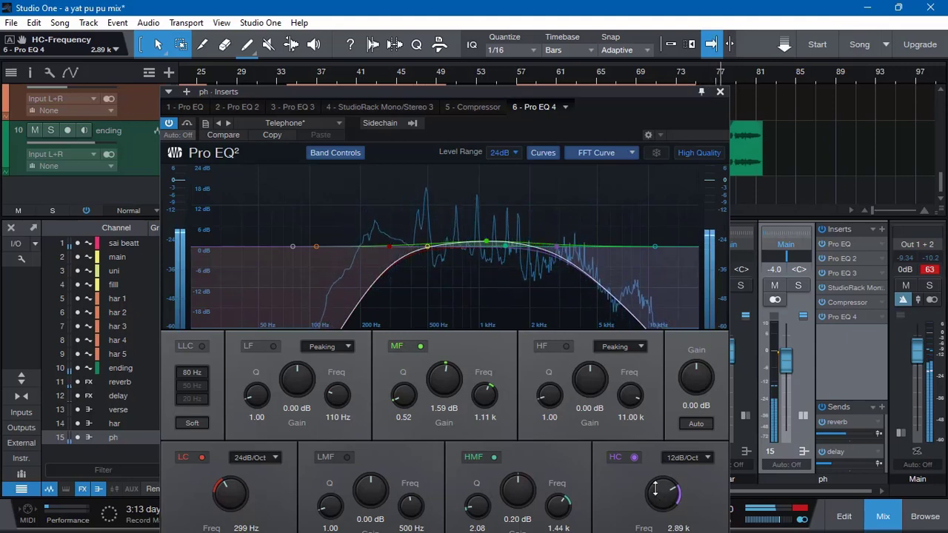
left_click_drag(486, 243, 484, 242)
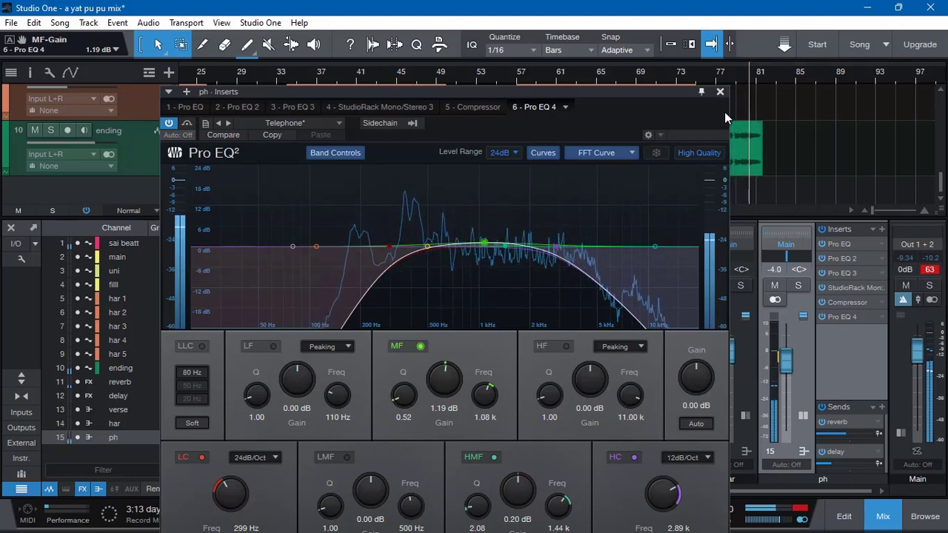
left_click_drag(226, 496, 222, 489)
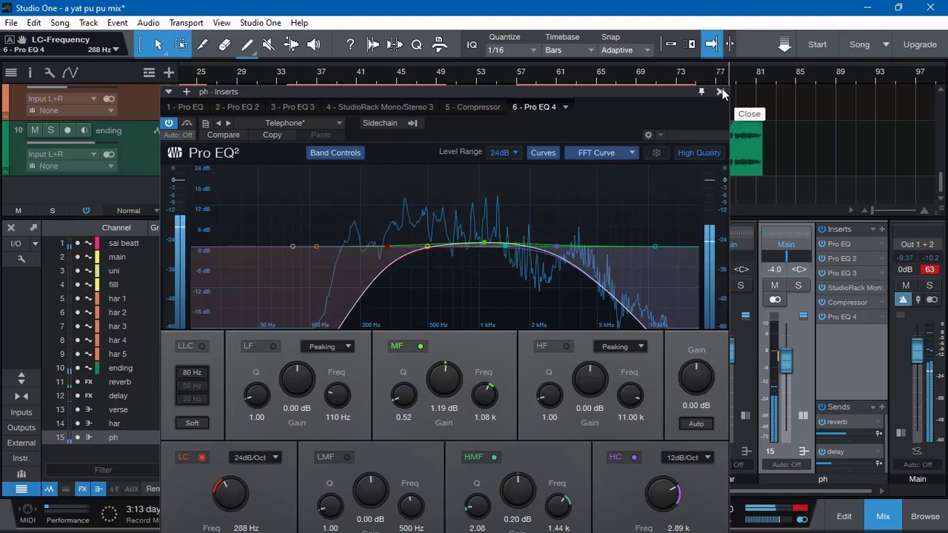
left_click(722, 93)
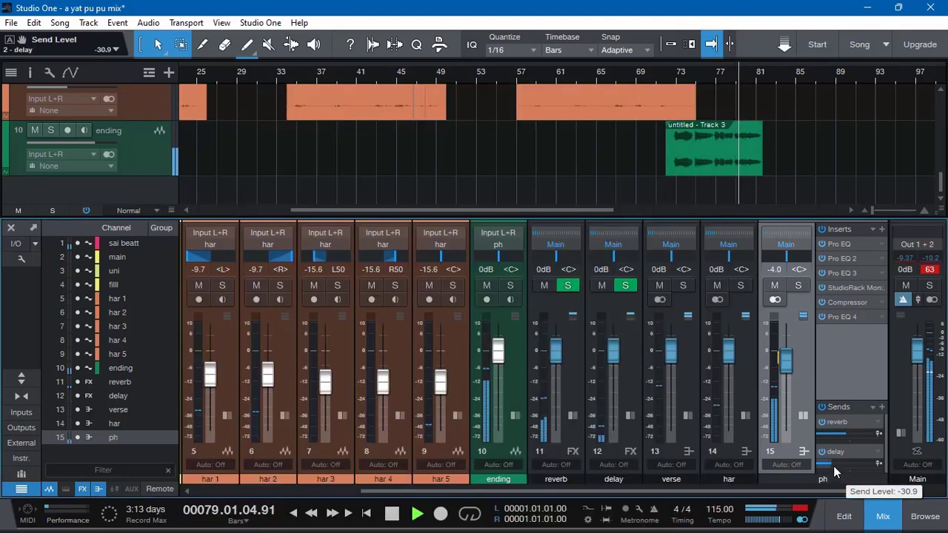
Step: Adjust the ph bus's reverb send to about -13.1 dB and its delay send to about -22.6 dB while replaying the ending
mouse_move(840, 435)
scroll(841, 435, "down", 1)
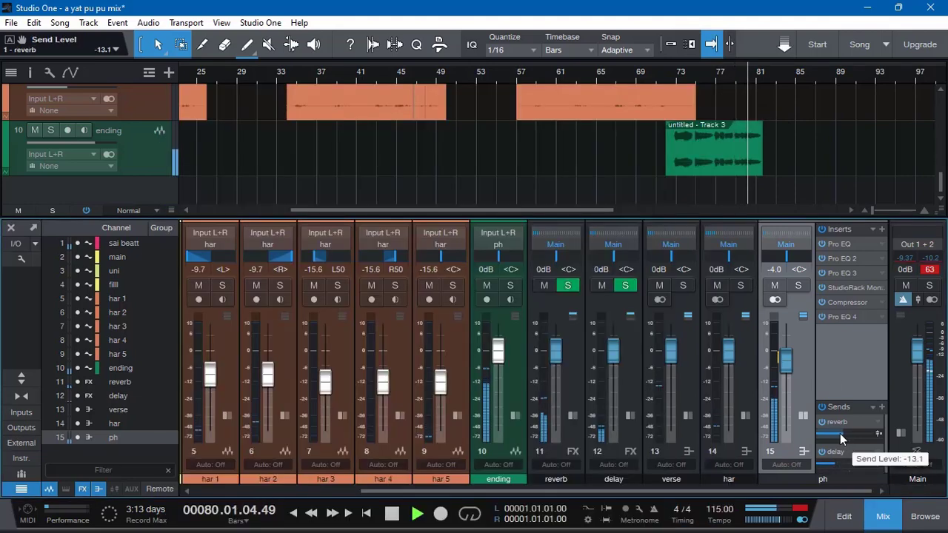
key("space")
key("space")
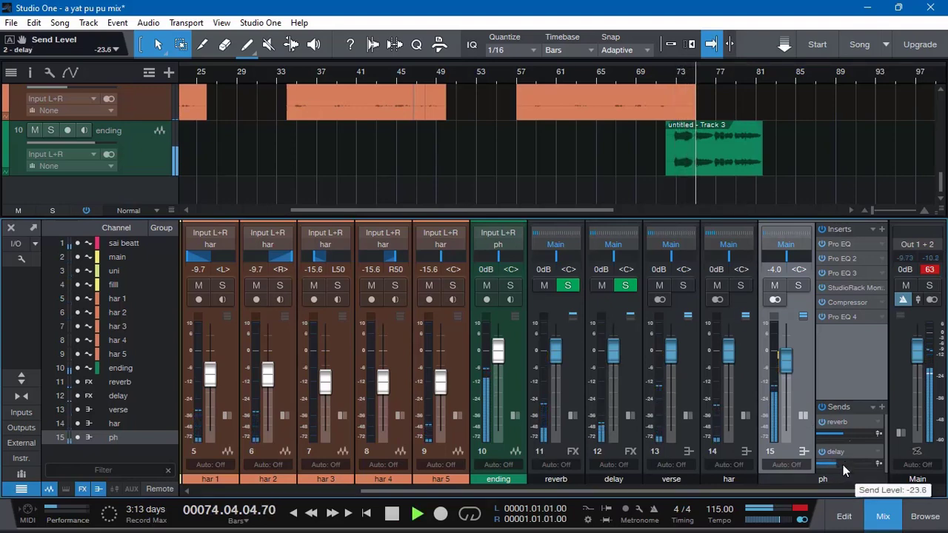
scroll(841, 465, "down", 1)
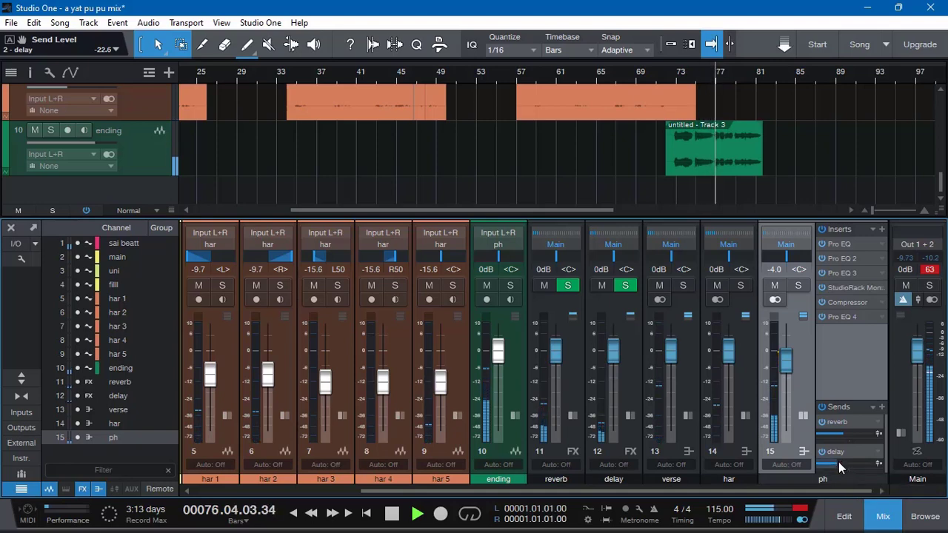
Step: Set the ph bus's delay send to about -21.6 dB and replay the ending from about bars 72 and 69
scroll(841, 464, "up", 2)
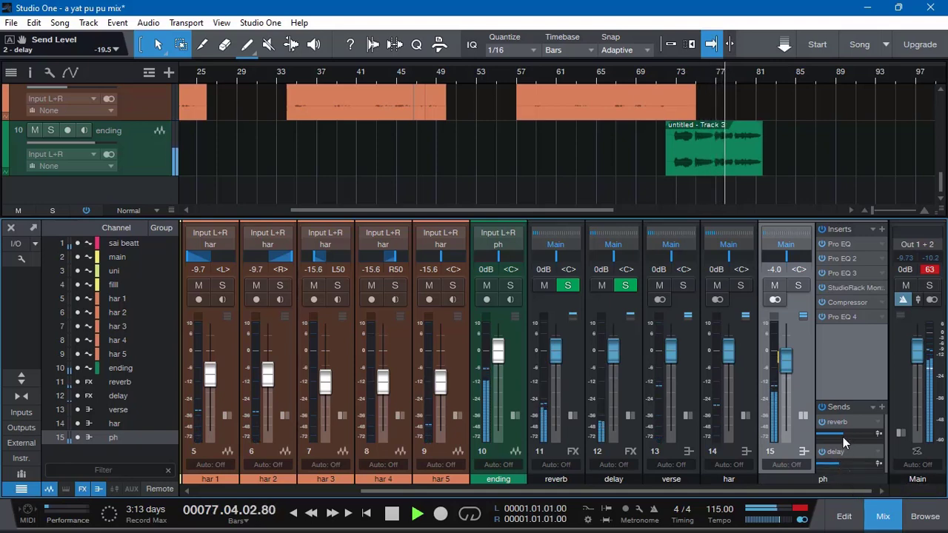
scroll(842, 460, "down", 1)
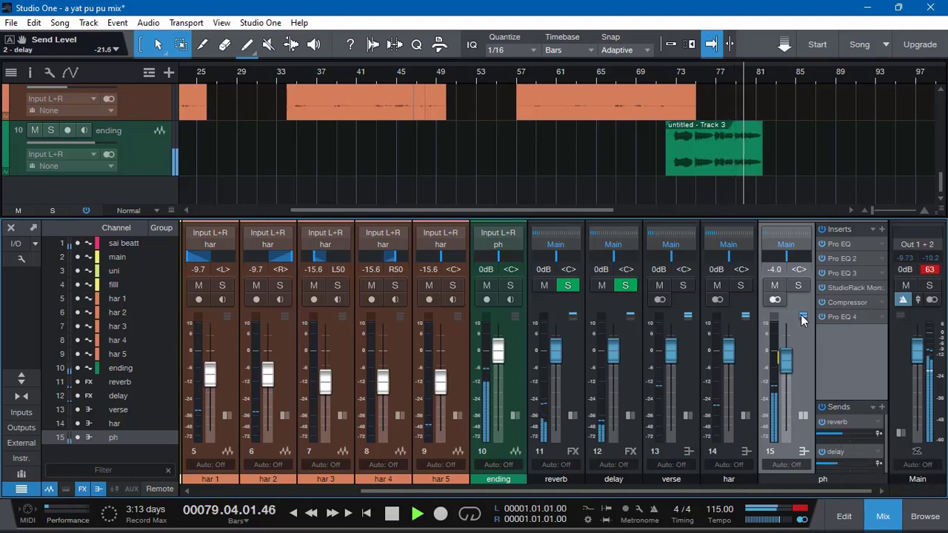
left_click(668, 69)
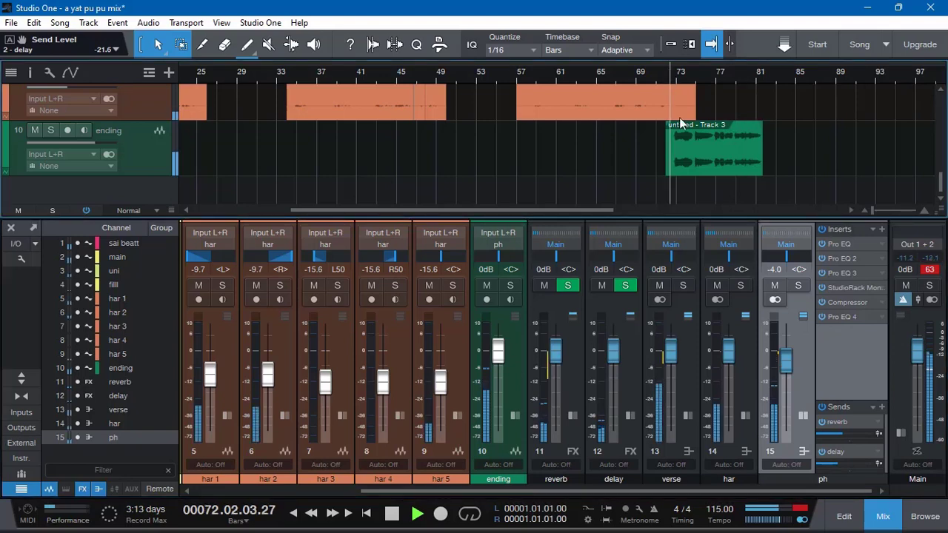
left_click(641, 72)
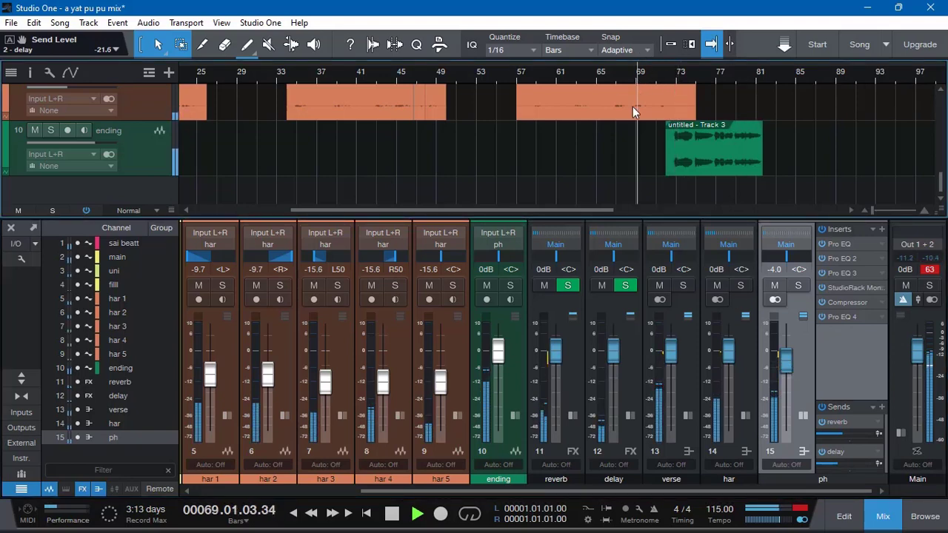
Step: Listen back to the last verse and its transition into the ending from about bars 70, 60 and 56
scroll(722, 193, "up", 10)
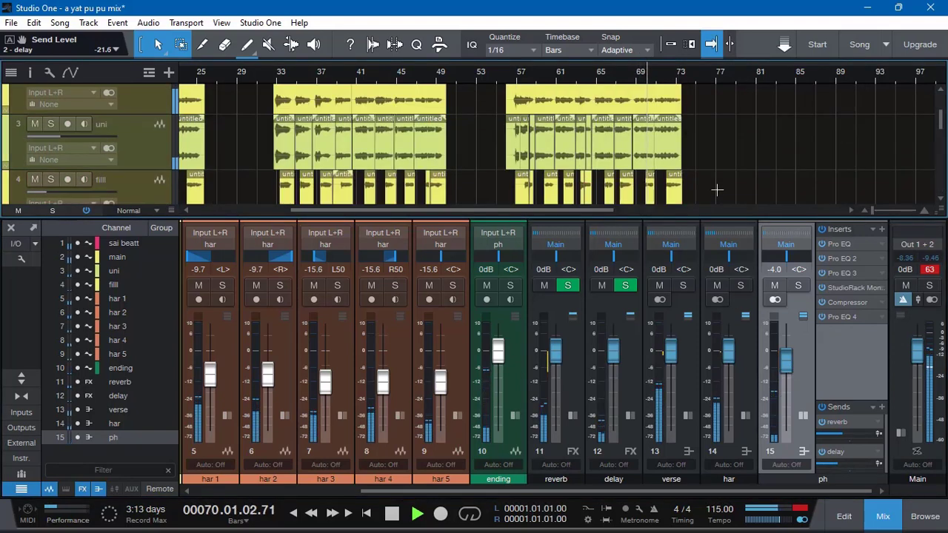
scroll(719, 188, "up", 2)
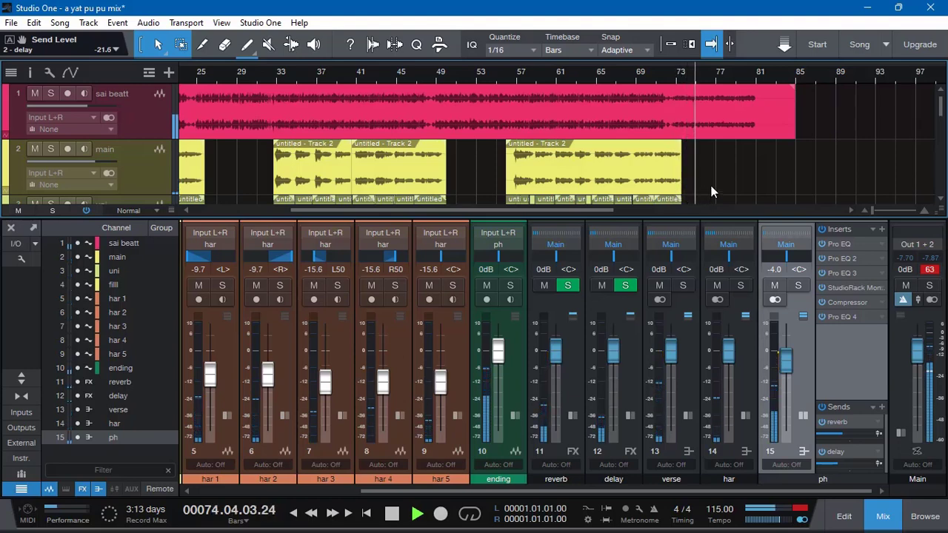
left_click(647, 74)
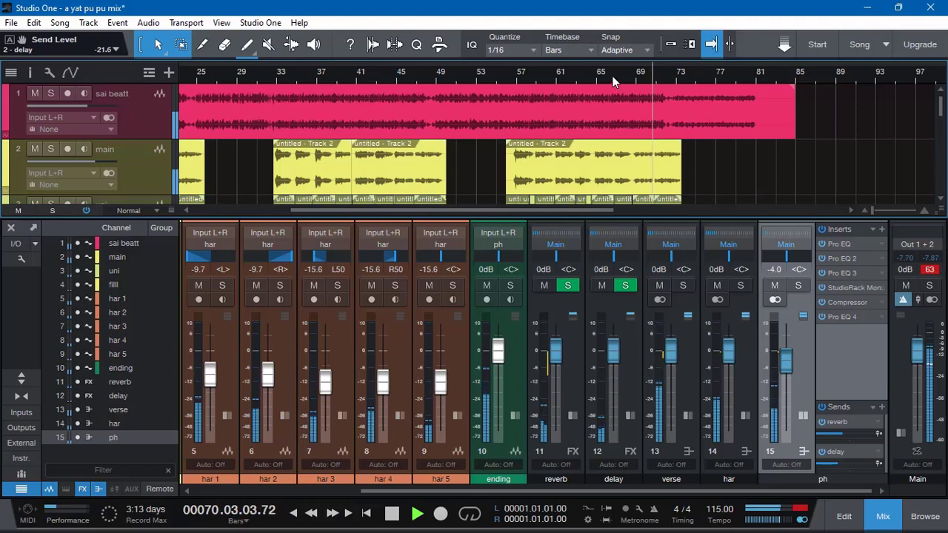
left_click(555, 80)
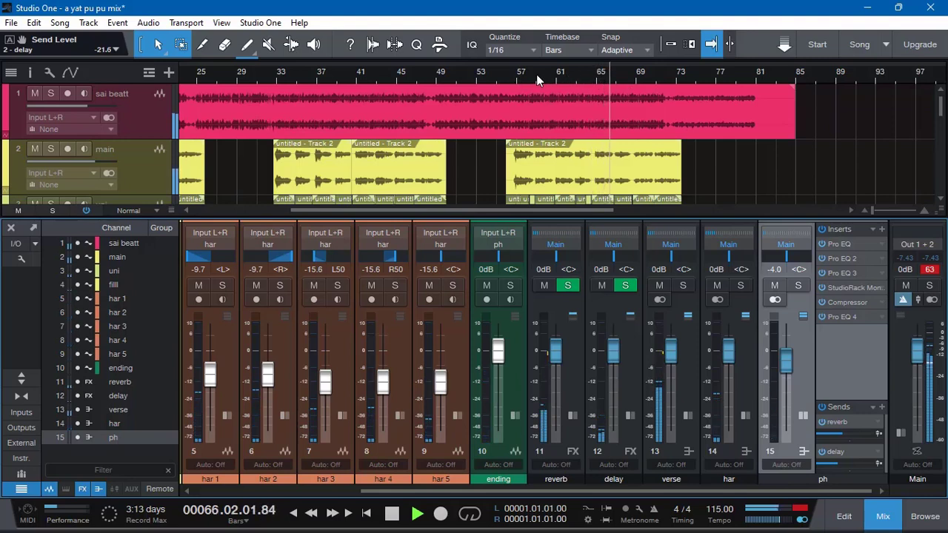
left_click(511, 74)
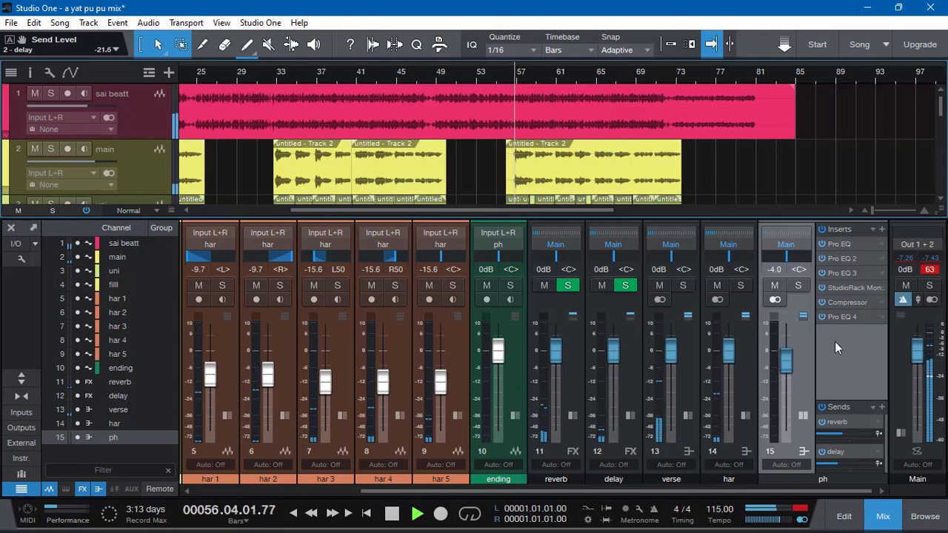
Step: Expand the verse bus's inserts and sends, enlarge its insert area and add Slate Digital's Fresh Air as an insert
left_click(690, 317)
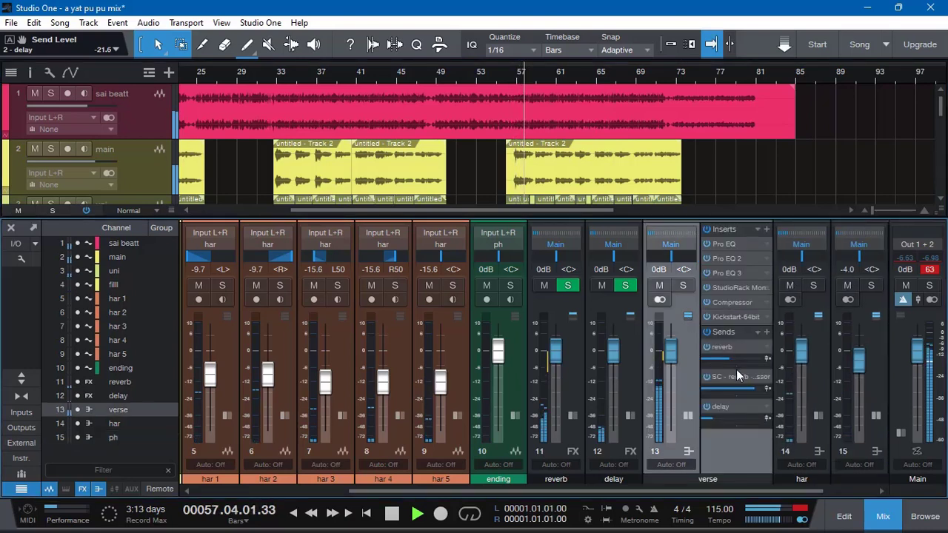
left_click(732, 331)
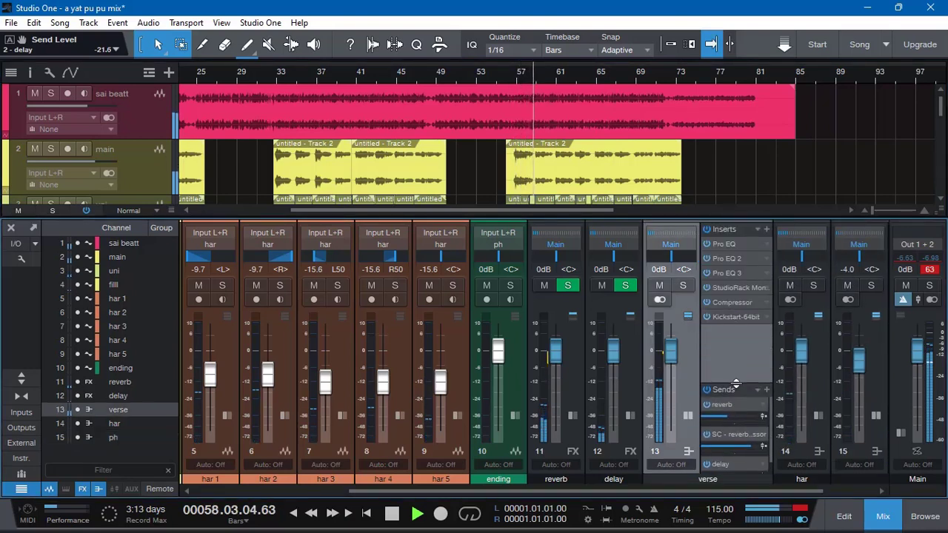
left_click(766, 230)
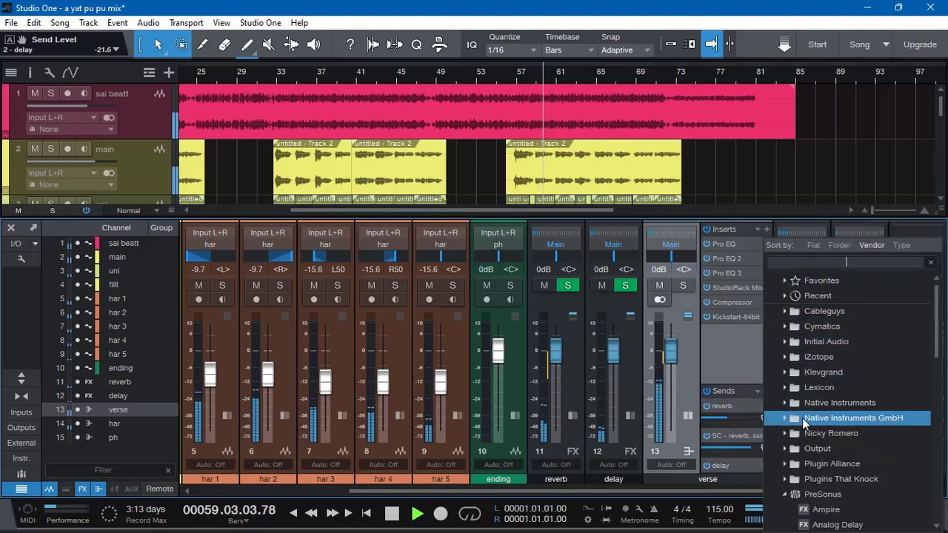
scroll(788, 470, "down", 1)
left_click(784, 449)
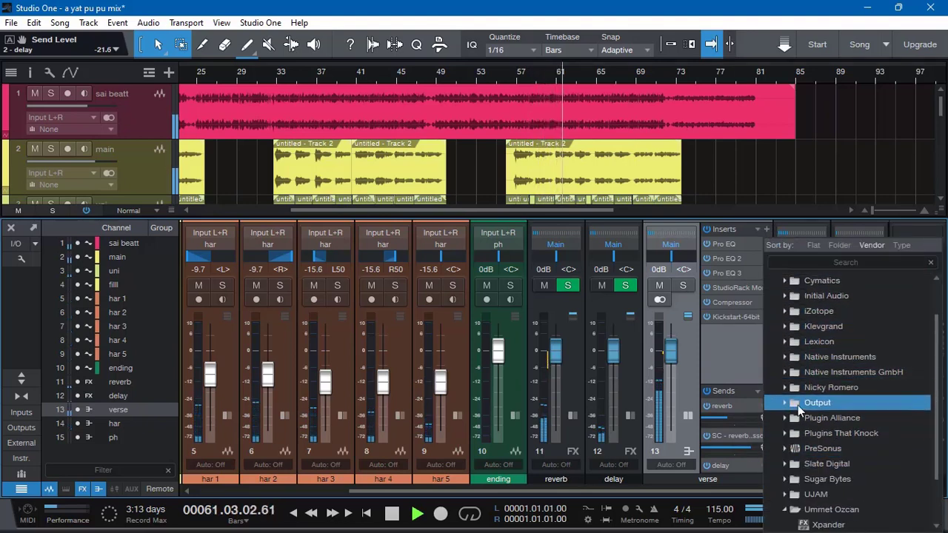
key("space")
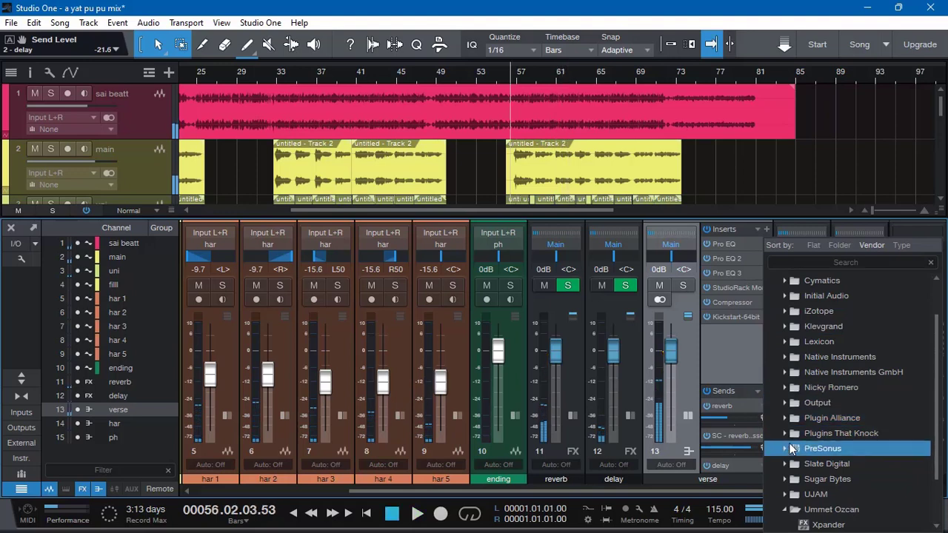
scroll(787, 452, "down", 1)
left_click(784, 448)
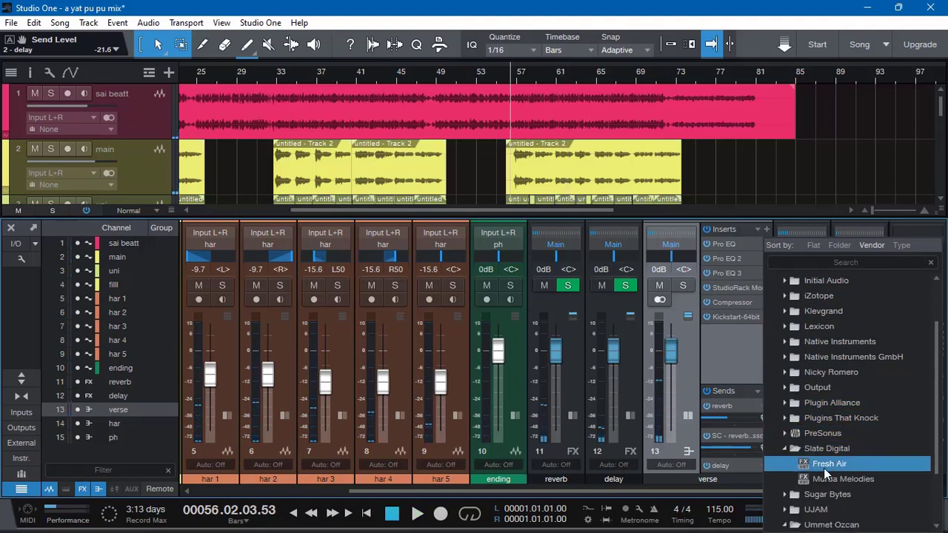
double_click(898, 465)
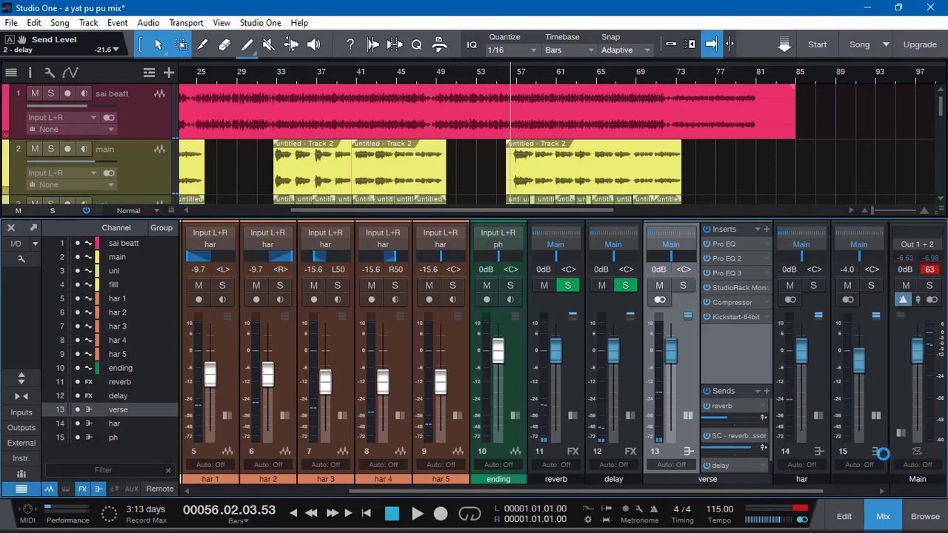
Step: Set the verse bus's Fresh Air to 10% Mid Air and 10% High Air while playing from about bar 56
left_click_drag(373, 102, 387, 75)
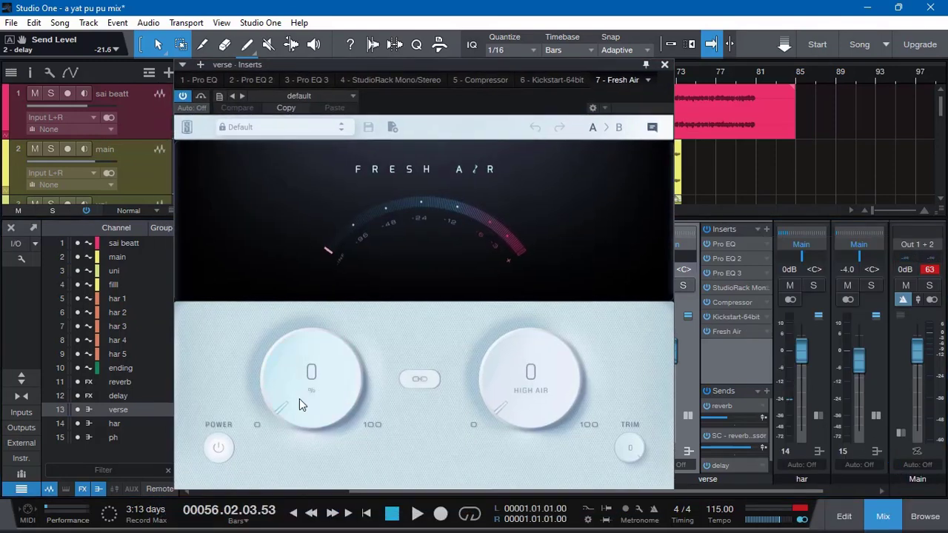
key("space")
left_click_drag(300, 399, 286, 357)
left_click_drag(501, 357, 499, 300)
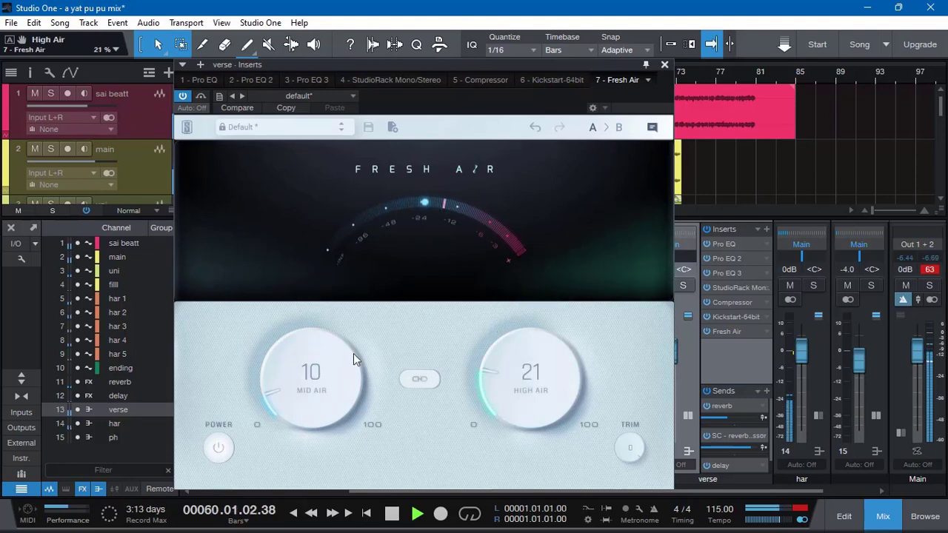
left_click_drag(484, 394, 495, 434)
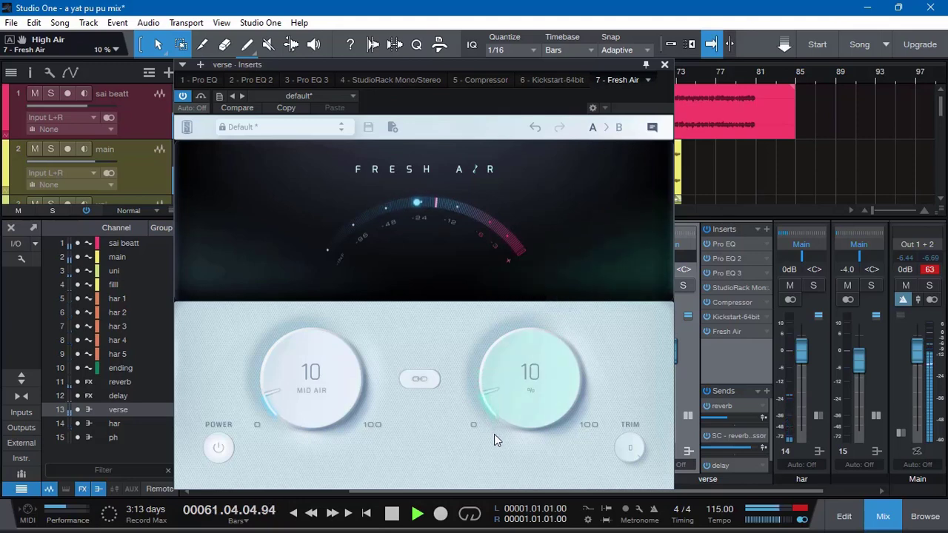
mouse_move(314, 392)
left_mouse_down()
mouse_move(340, 398)
mouse_move(325, 392)
left_mouse_up()
left_click_drag(493, 399, 485, 388)
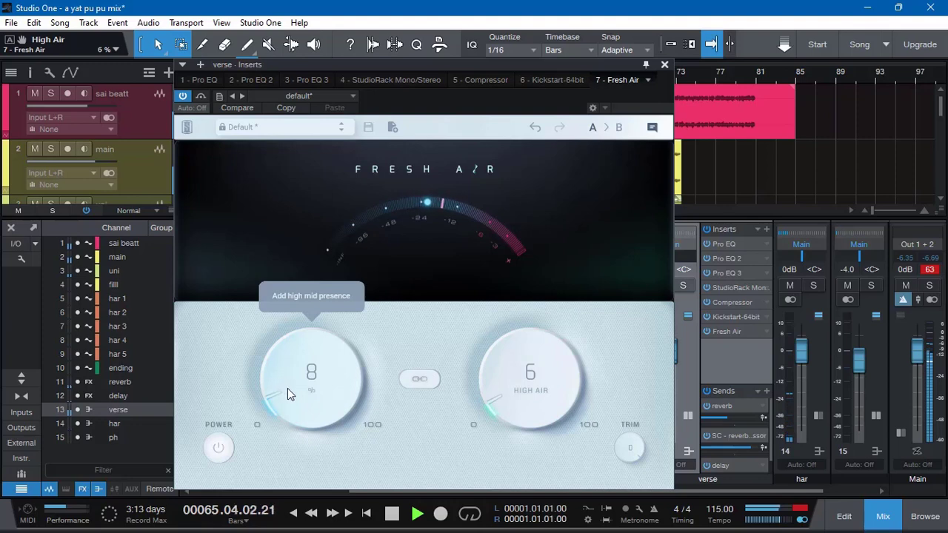
left_click_drag(287, 393, 281, 355)
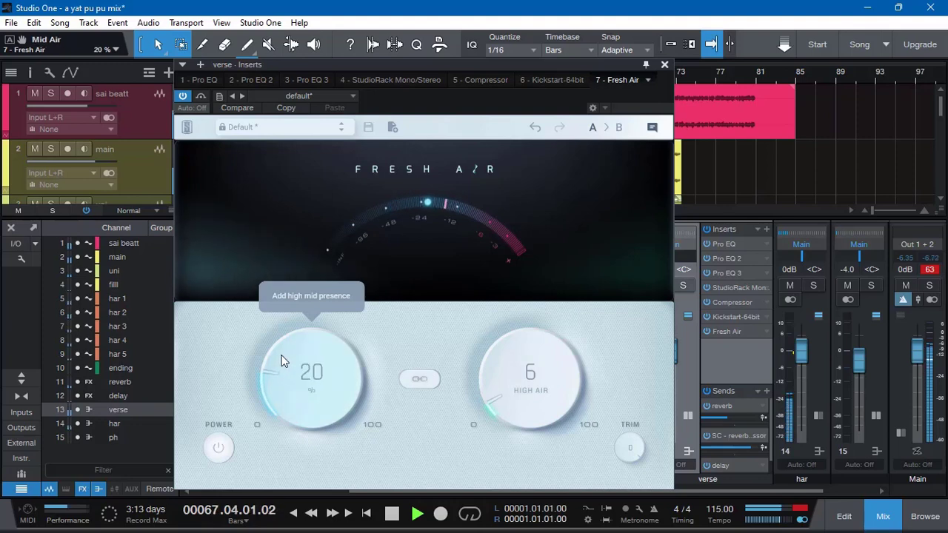
left_click_drag(504, 398, 482, 395)
left_click_drag(302, 383, 301, 403)
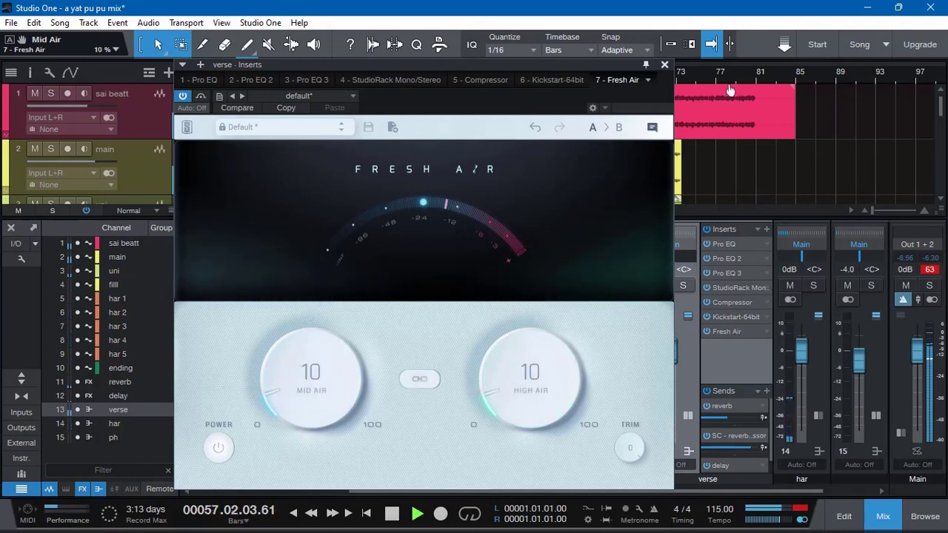
Step: Compare the verse with Fresh Air bypassed and enabled, restarting playback from about bar 56
left_click(184, 99)
key("space")
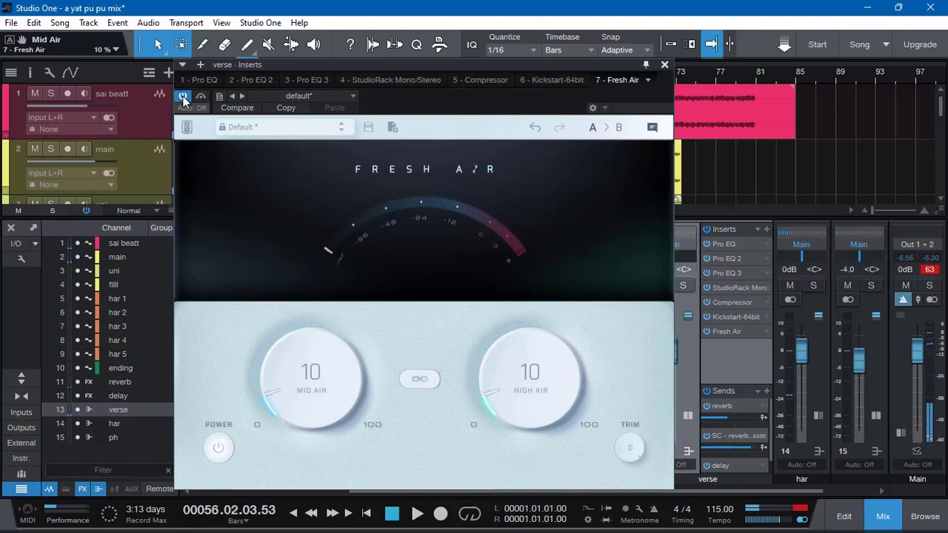
key("space")
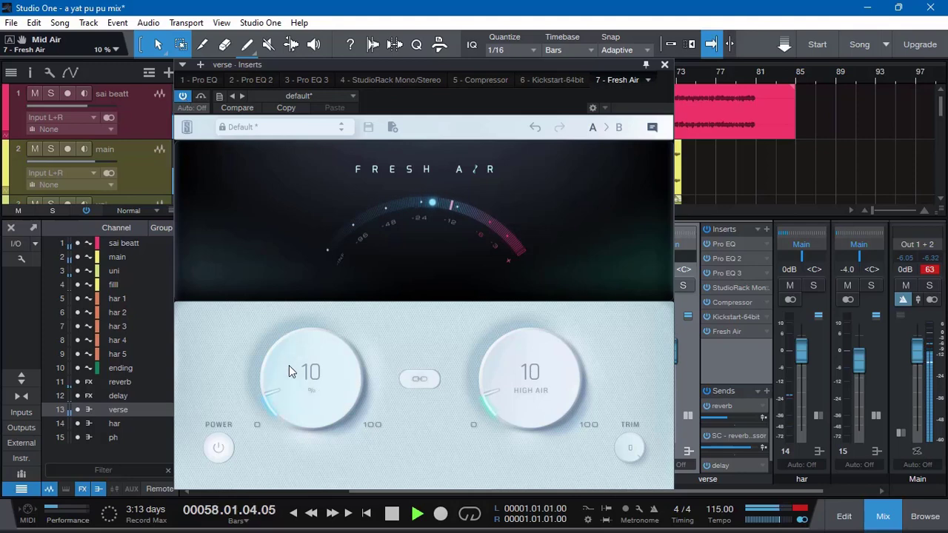
Step: Reduce Fresh Air's Mid Air and High Air on the verse bus to 6% each during playback
left_click_drag(536, 387, 538, 396)
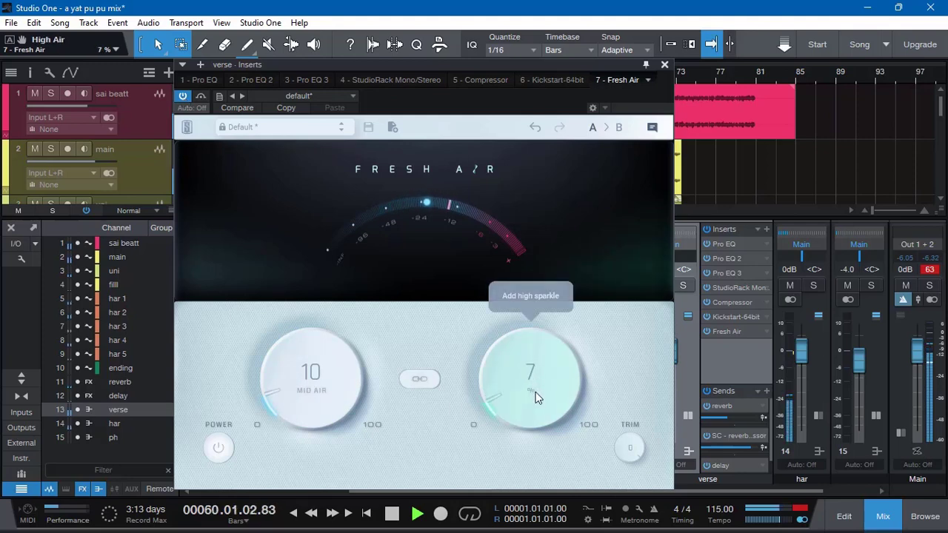
left_click_drag(272, 390, 296, 382)
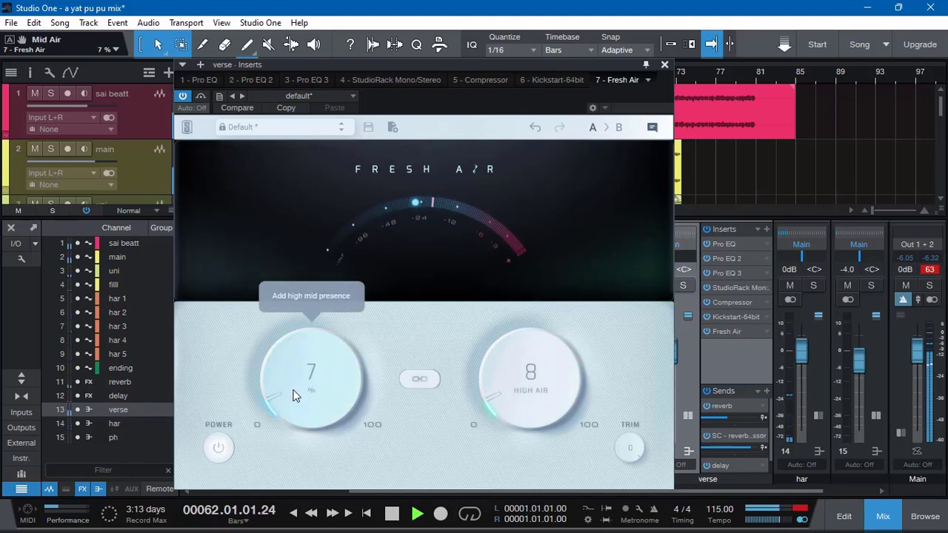
left_click_drag(523, 383, 523, 390)
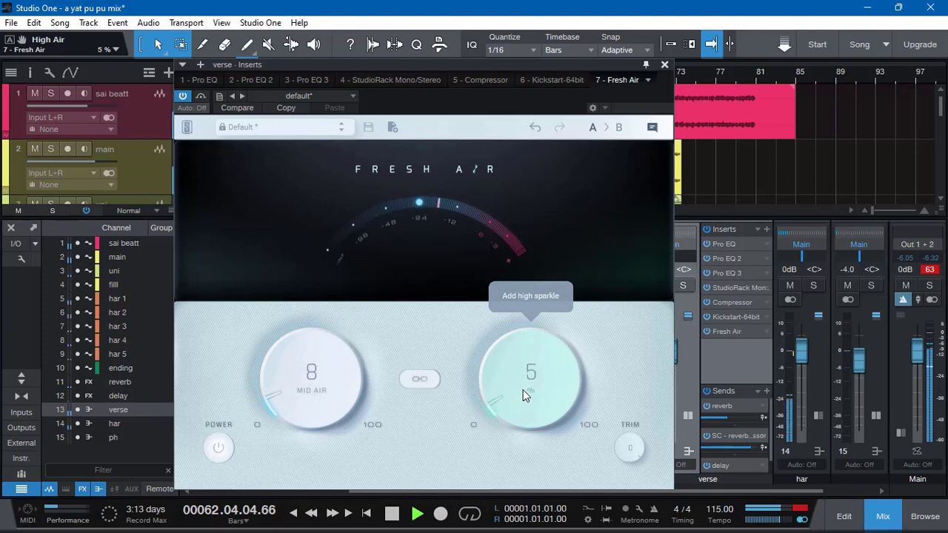
left_click(306, 378)
key("Escape")
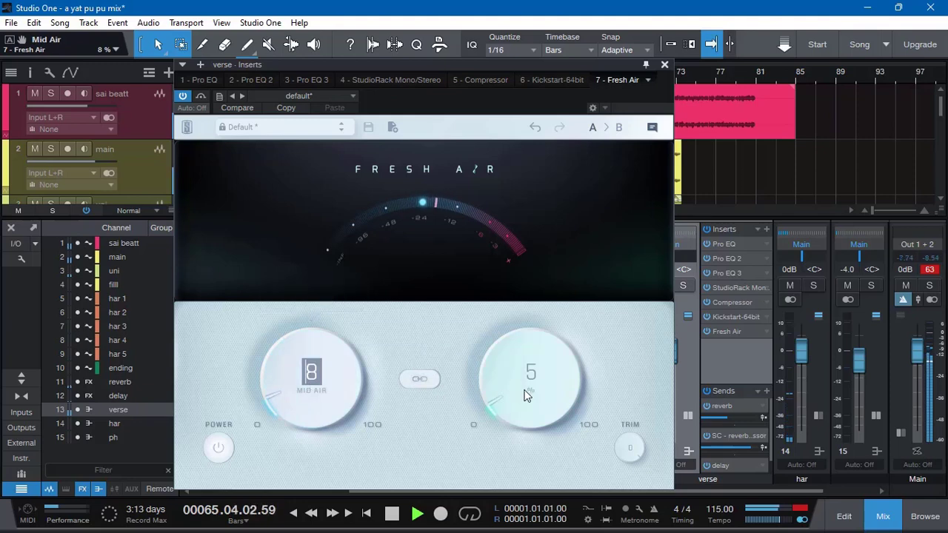
scroll(518, 384, "up", 1)
scroll(519, 385, "up", 1)
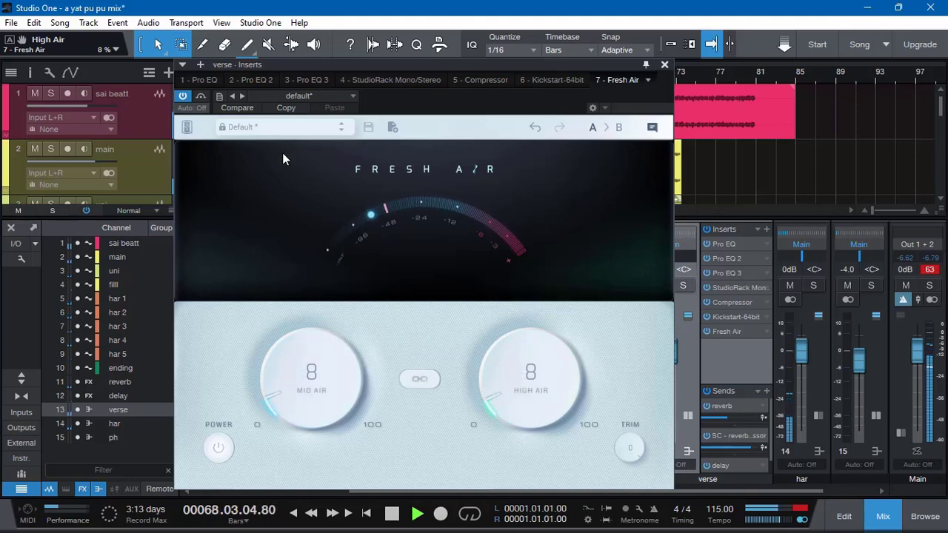
scroll(501, 364, "down", 2)
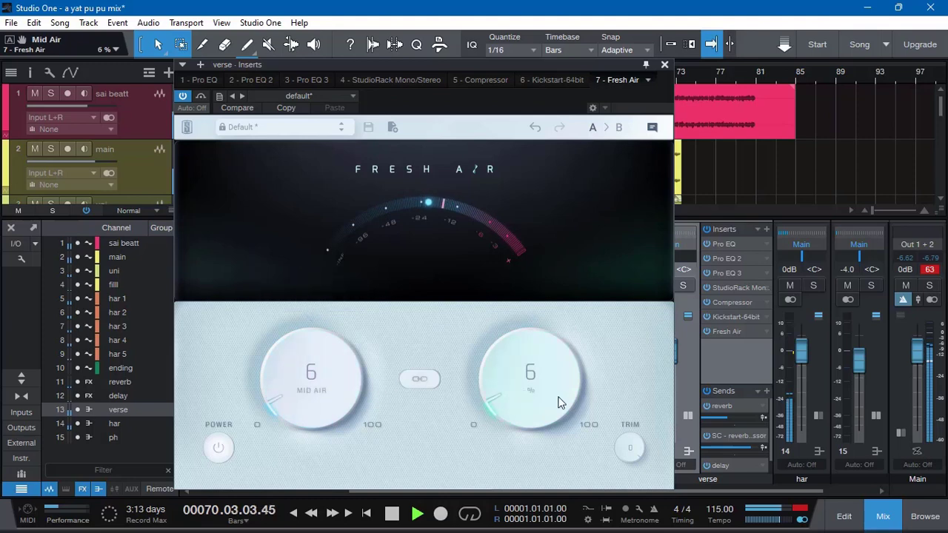
Step: Toggle the verse bus's Fresh Air off and on during playback to compare its 6% settings with the bypassed sound
left_click(183, 97)
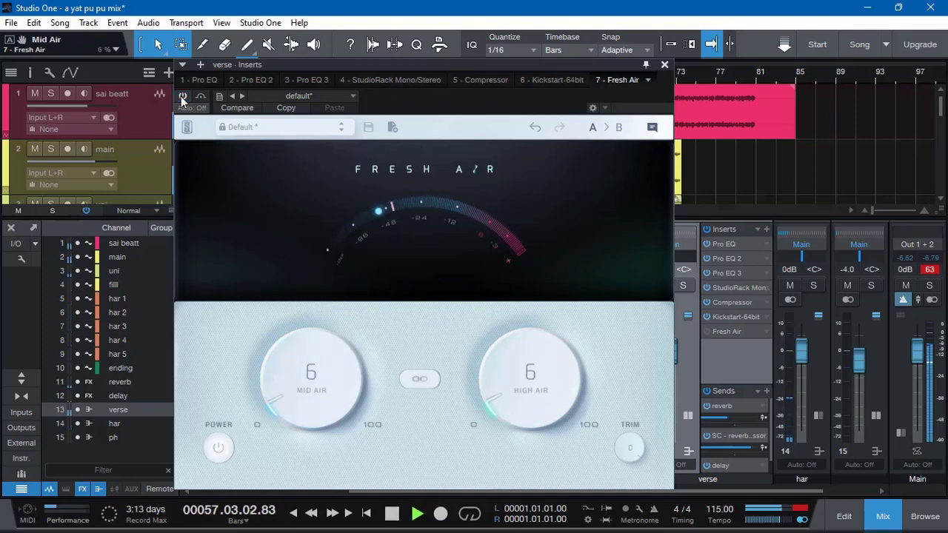
left_click(183, 98)
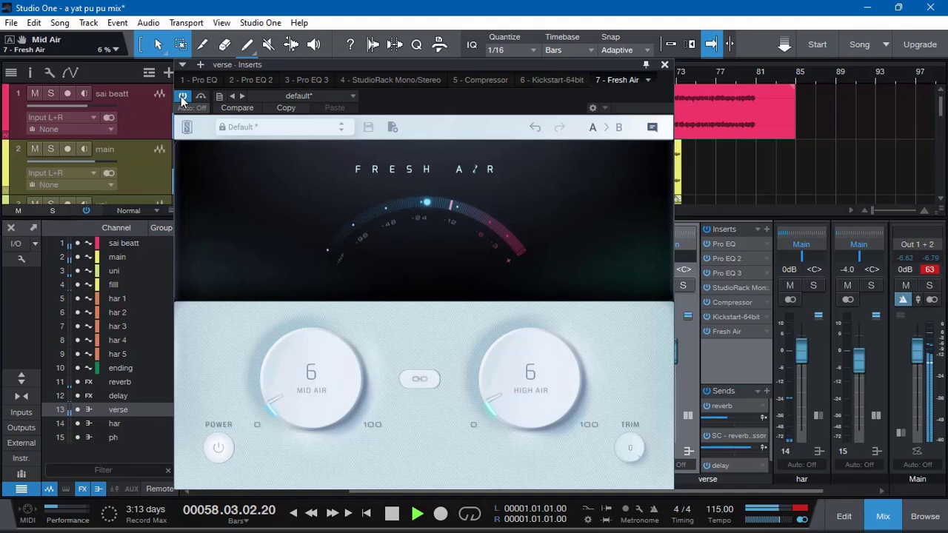
left_click(182, 98)
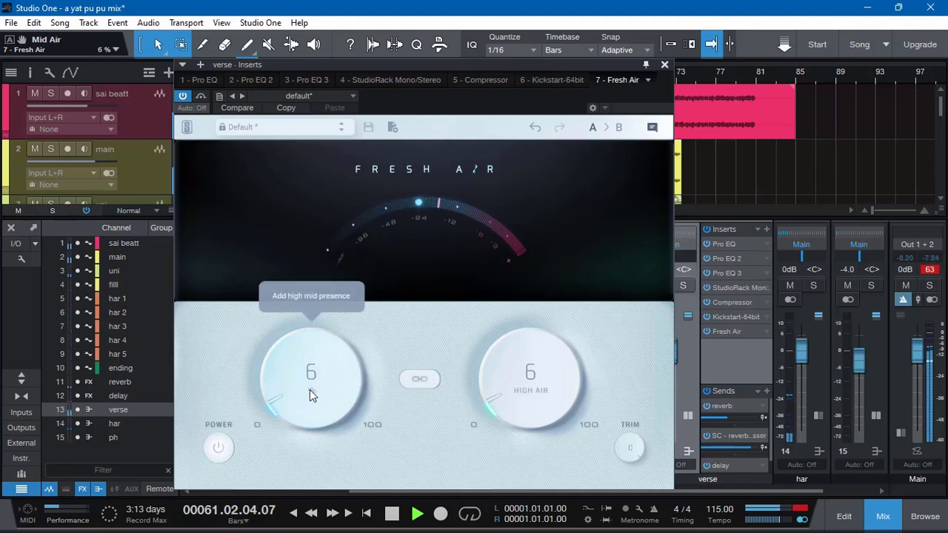
Step: Lower Fresh Air's Mid Air and High Air to 5% each, stop playback and open the verse bus's Pro EQ 3
scroll(310, 391, "down", 1)
key("space")
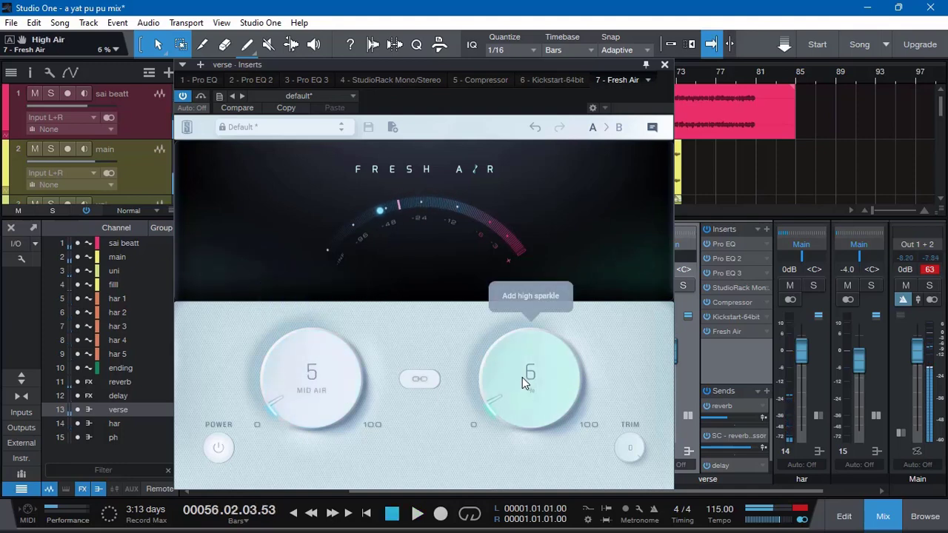
scroll(520, 378, "down", 1)
left_click(730, 273)
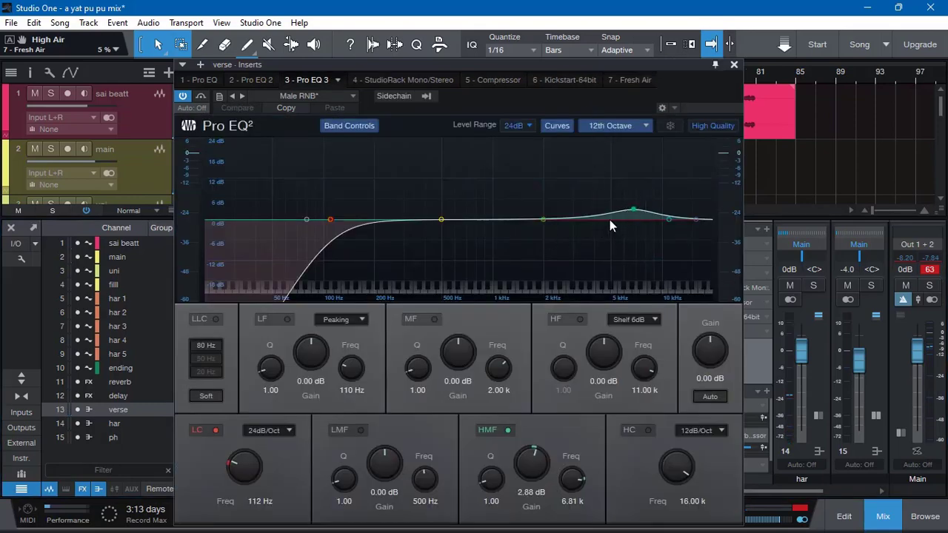
Step: Return to the verse bus's Fresh Air and play the song from about bar 56 to hear its 5% settings
left_click(734, 64)
left_click(728, 334)
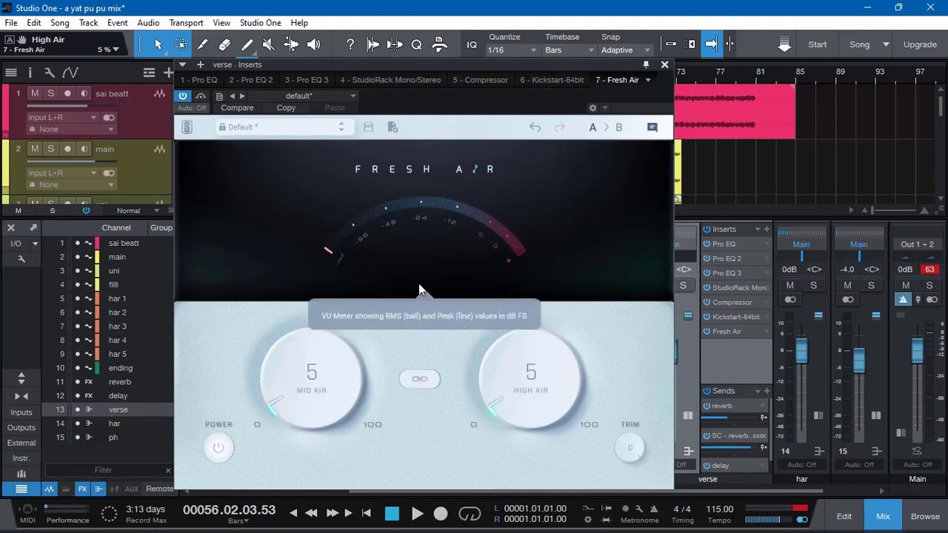
left_click_drag(454, 66, 460, 64)
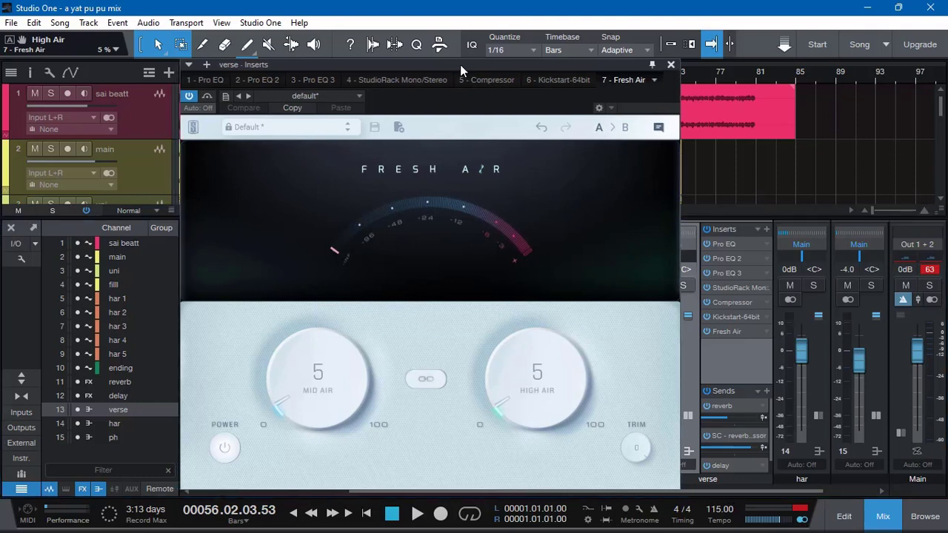
key("space")
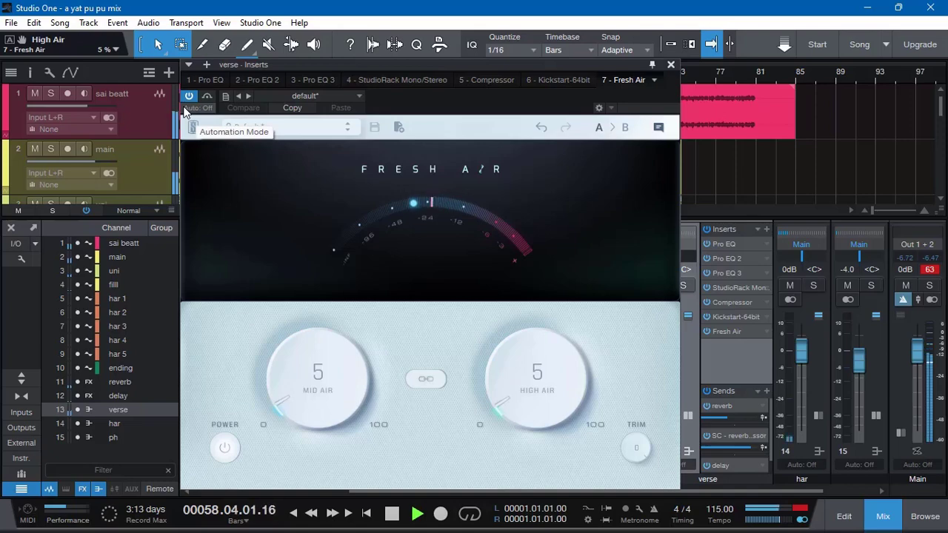
Step: Raise the sai beatt track's volume to -3.0 dB during playback
left_click(670, 65)
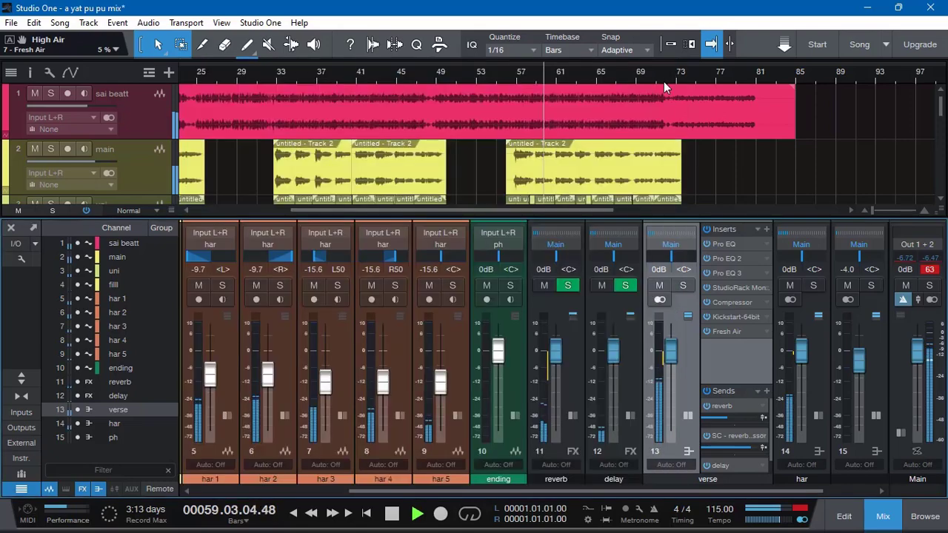
left_click_drag(527, 488, 374, 489)
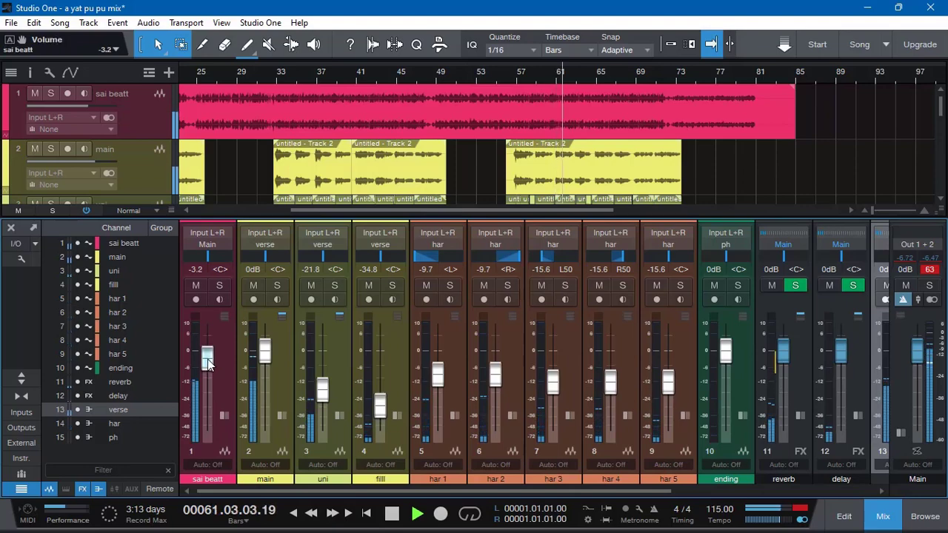
scroll(208, 363, "up", 1)
Step: Lower High Air and Mid Air in the verse bus's Fresh Air to 3% each during playback
left_click_drag(489, 491, 704, 491)
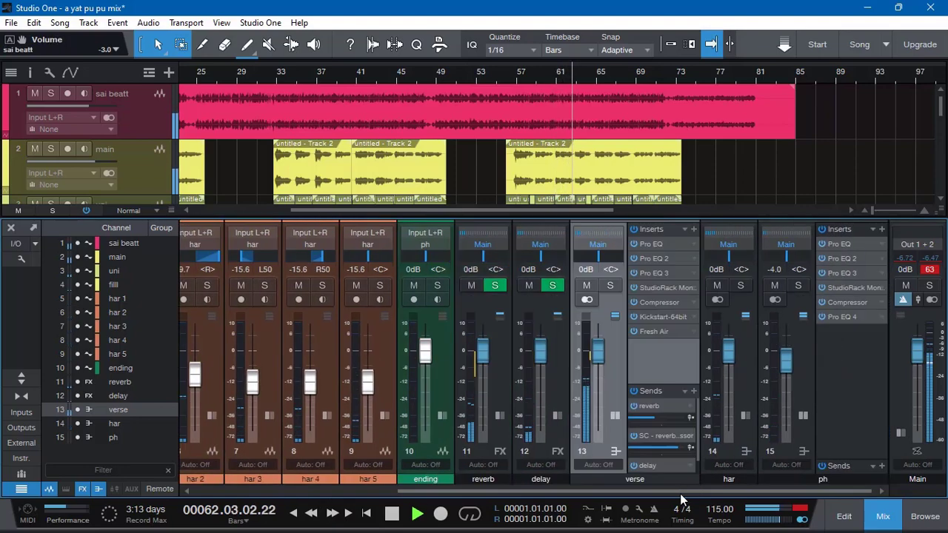
left_click(674, 331)
scroll(514, 376, "down", 2)
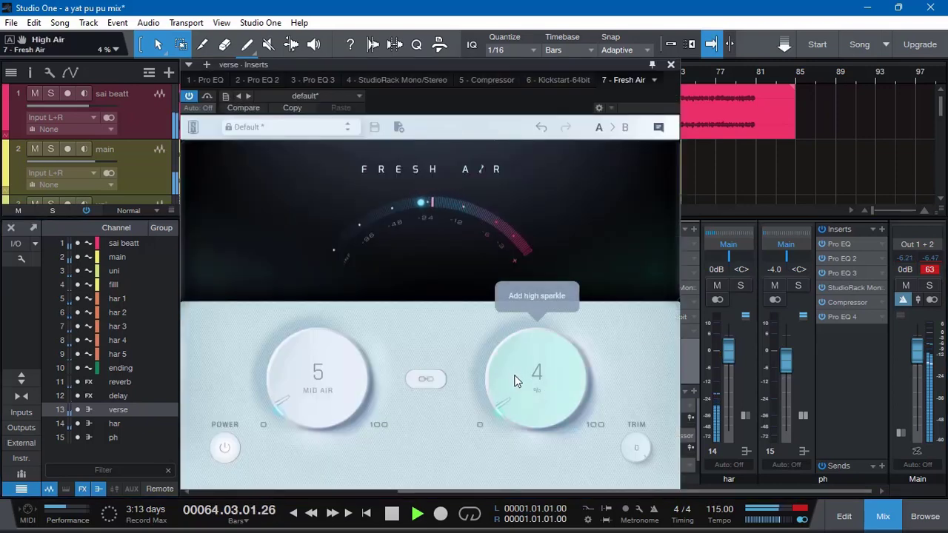
scroll(319, 378, "down", 2)
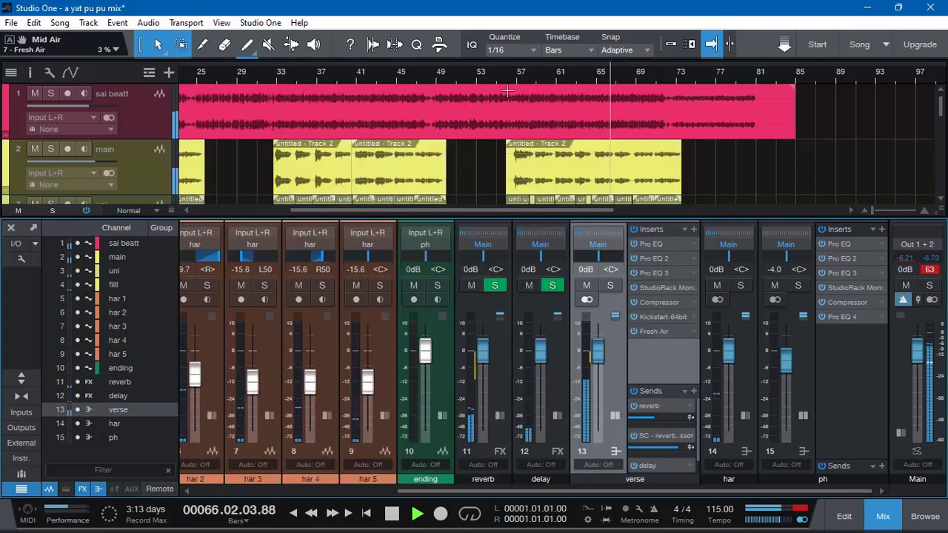
left_click(670, 65)
Step: Compare the verse from about bar 33 with Fresh Air bypassed and enabled, and close the plug-in
left_click(380, 80)
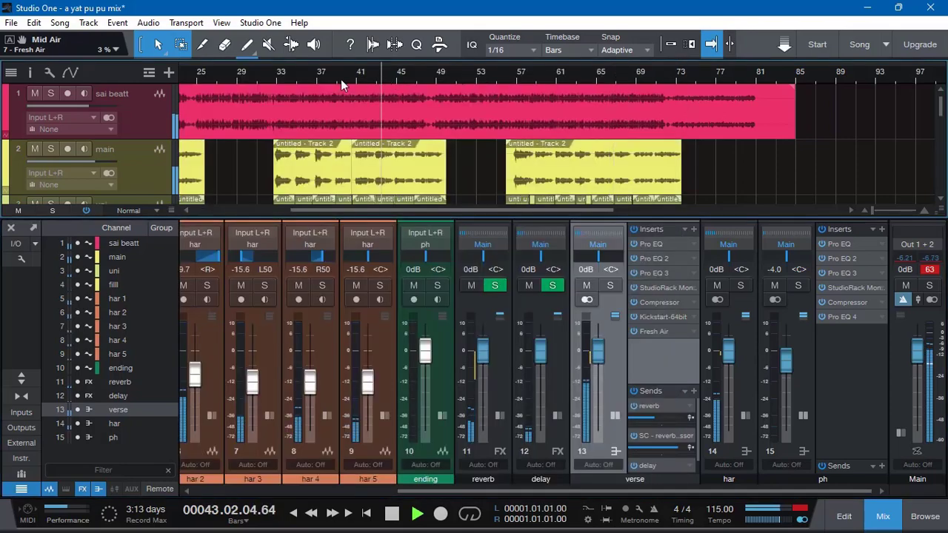
left_click(273, 77)
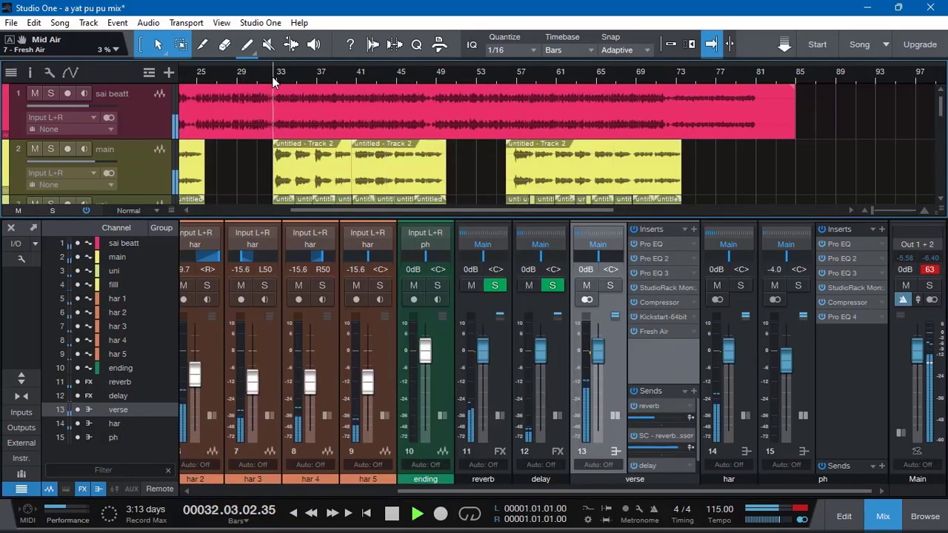
left_click(655, 332)
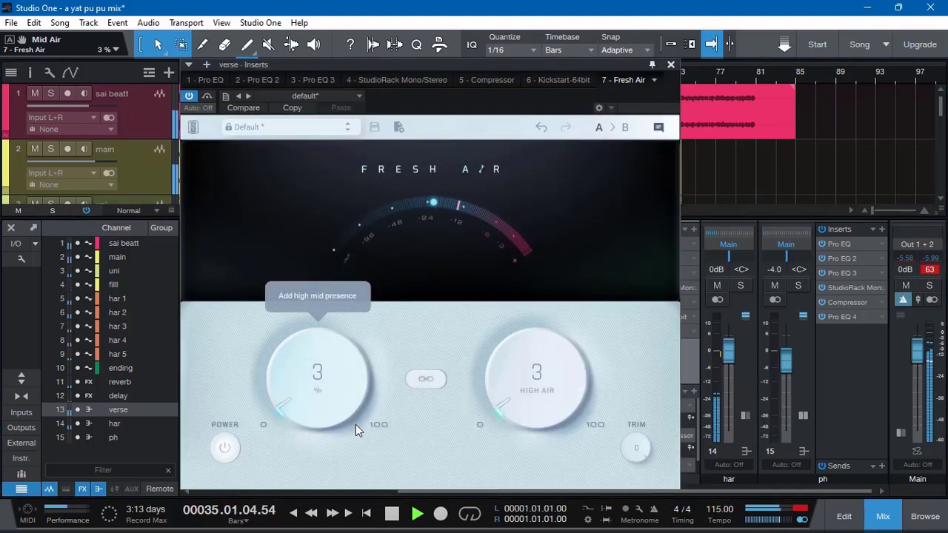
left_click(226, 450)
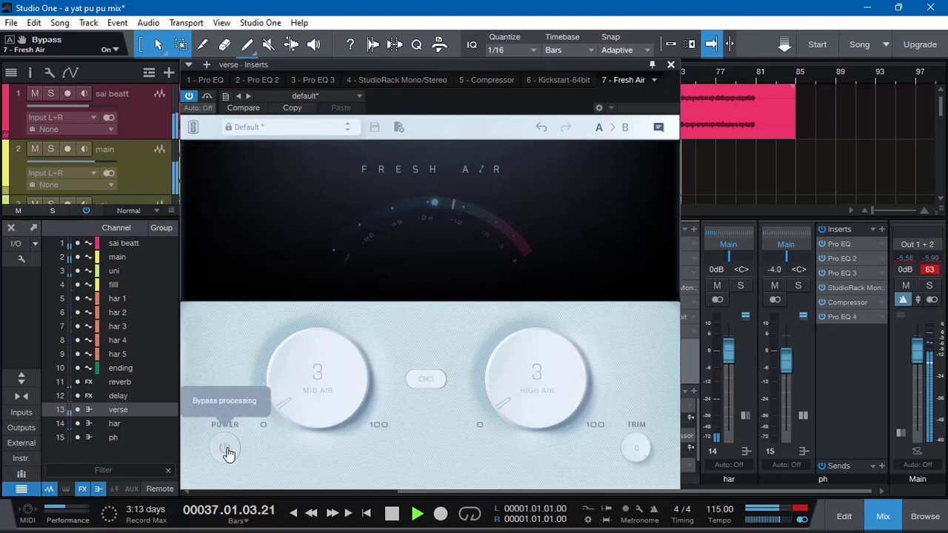
left_click(227, 451)
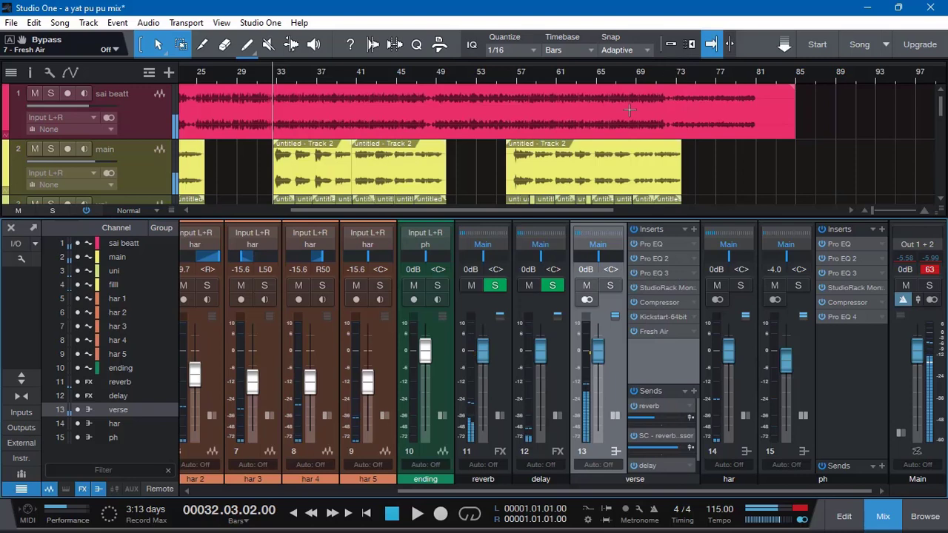
left_click(671, 64)
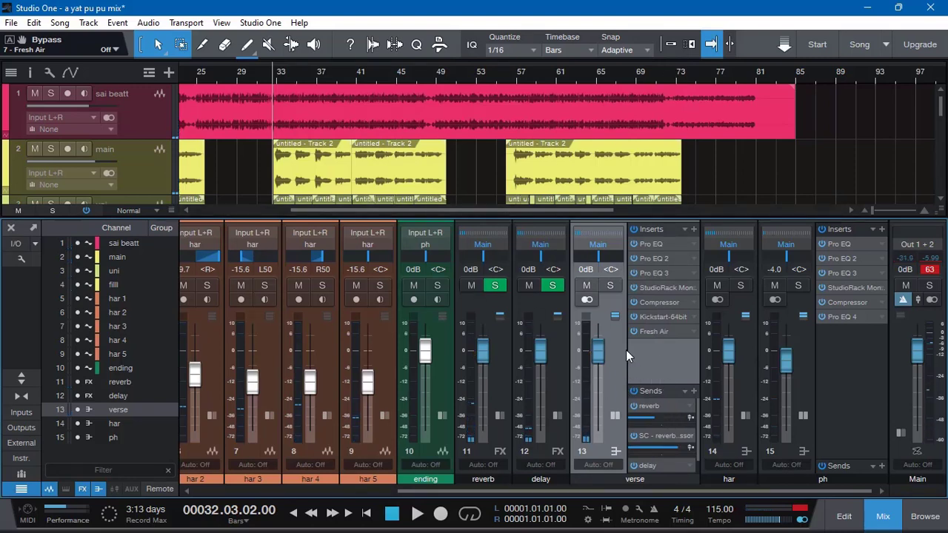
Step: Move Fresh Air ahead of the Compressor in the verse bus's insert chain, resume playback from about bar 70 and save the song
left_click_drag(657, 333, 661, 300)
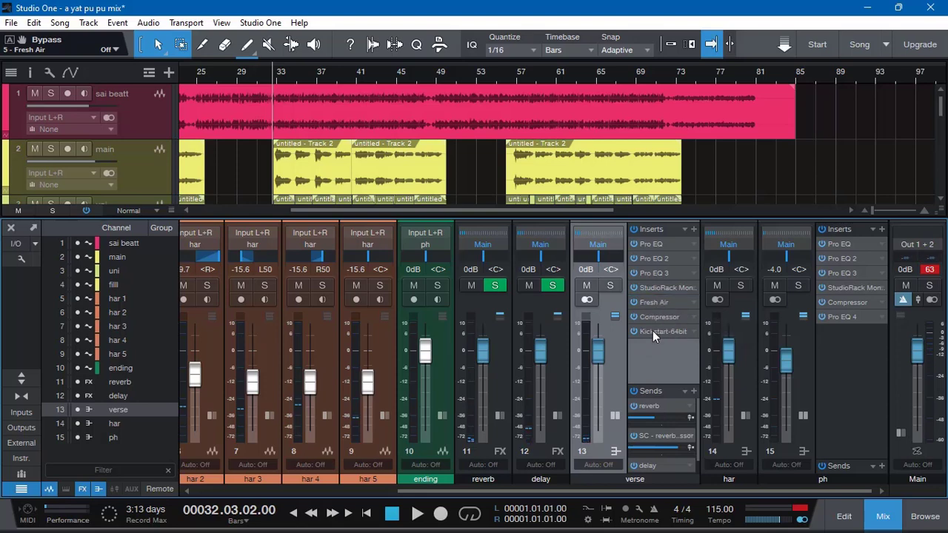
left_click(617, 317)
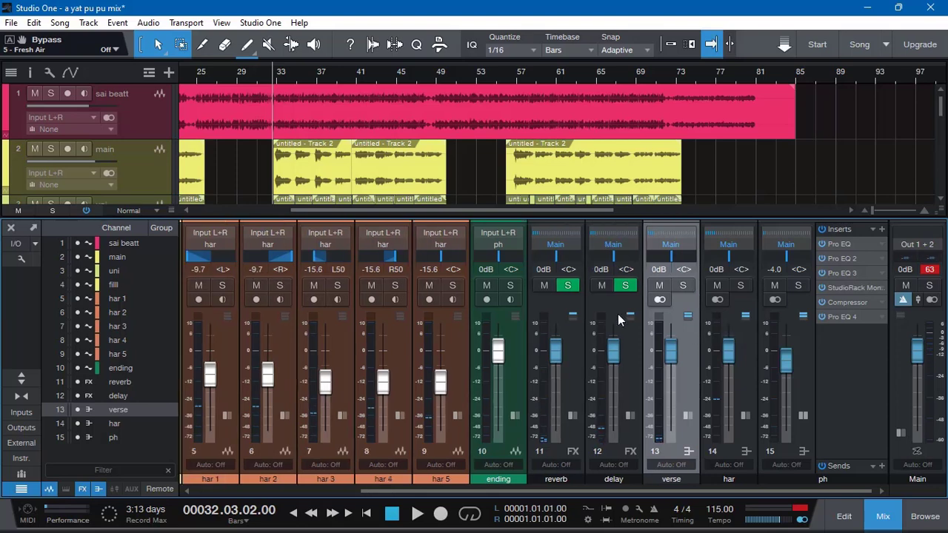
left_click(649, 79)
key("space")
key("ctrl+s")
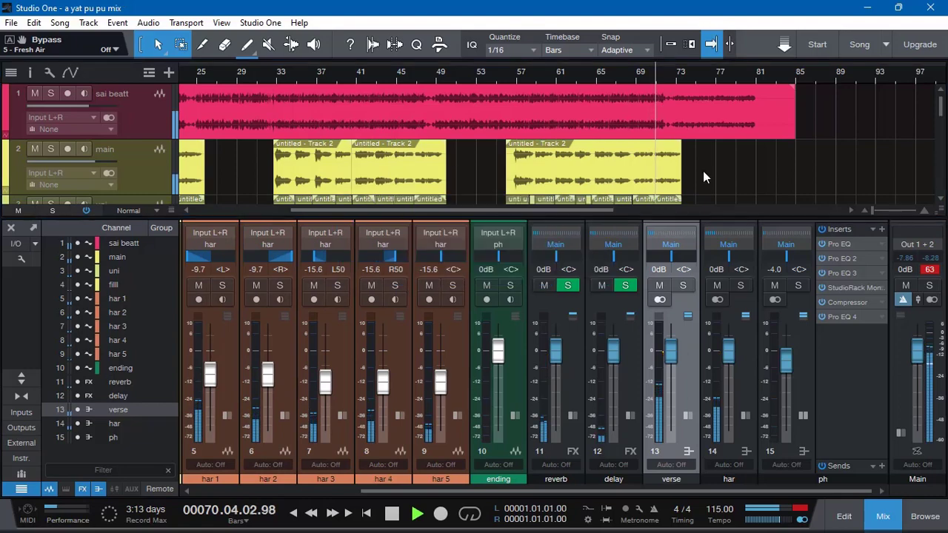
Step: Examine the harmony clips and the ending clip in the full arrangement while the ending plays
scroll(731, 176, "down", 3)
left_click(882, 516)
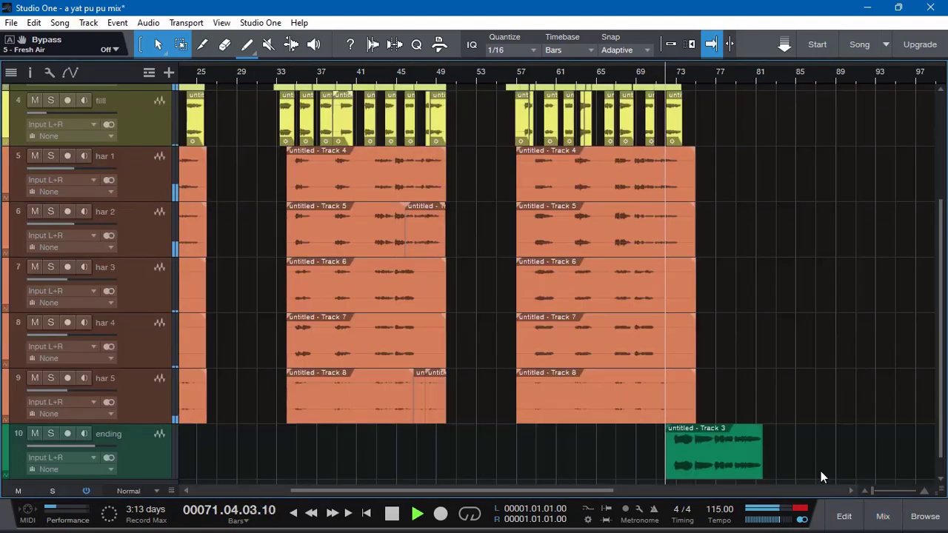
scroll(470, 309, "down", 3)
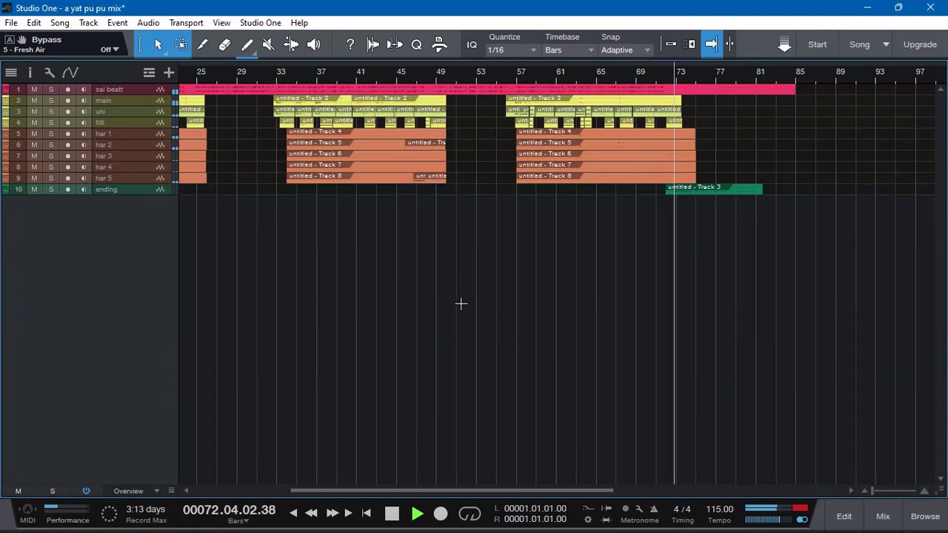
scroll(462, 303, "up", 3)
scroll(418, 316, "down", 2)
scroll(415, 322, "down", 2)
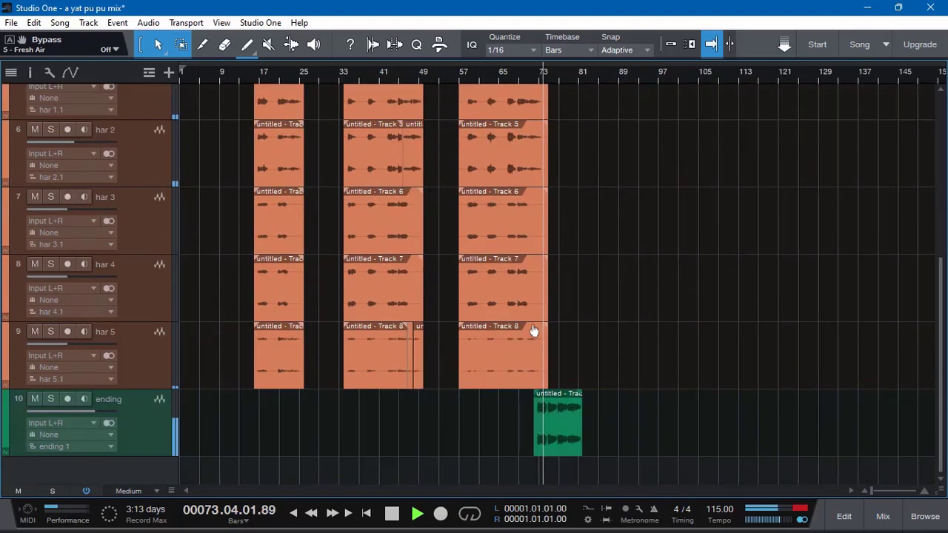
scroll(536, 333, "up", 3)
left_click(882, 516)
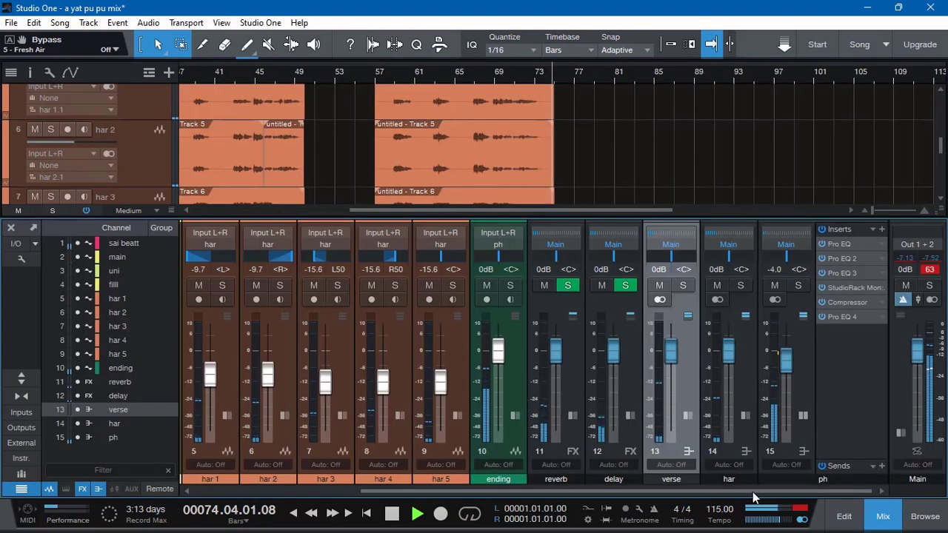
Step: Set the ph bus's volume to -3 dB while the ending plays
left_click(803, 316)
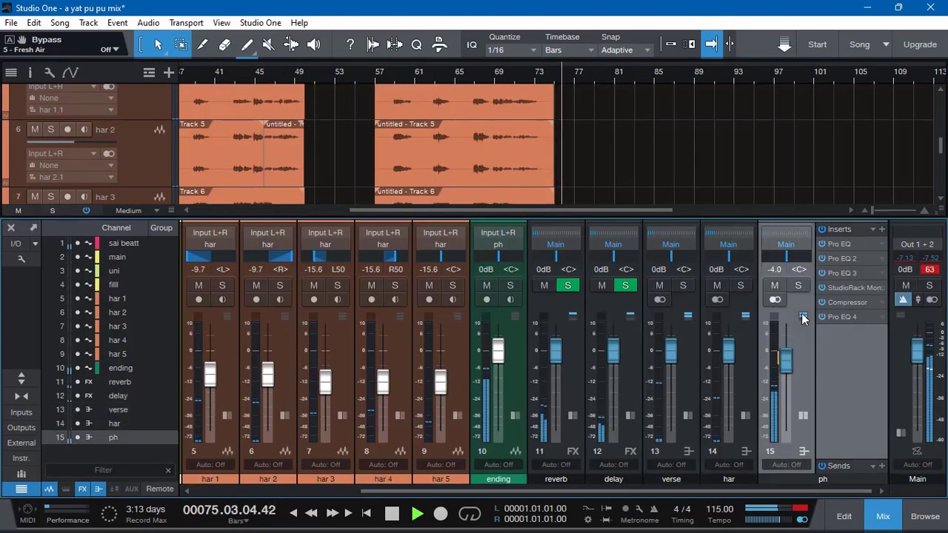
left_click(848, 269)
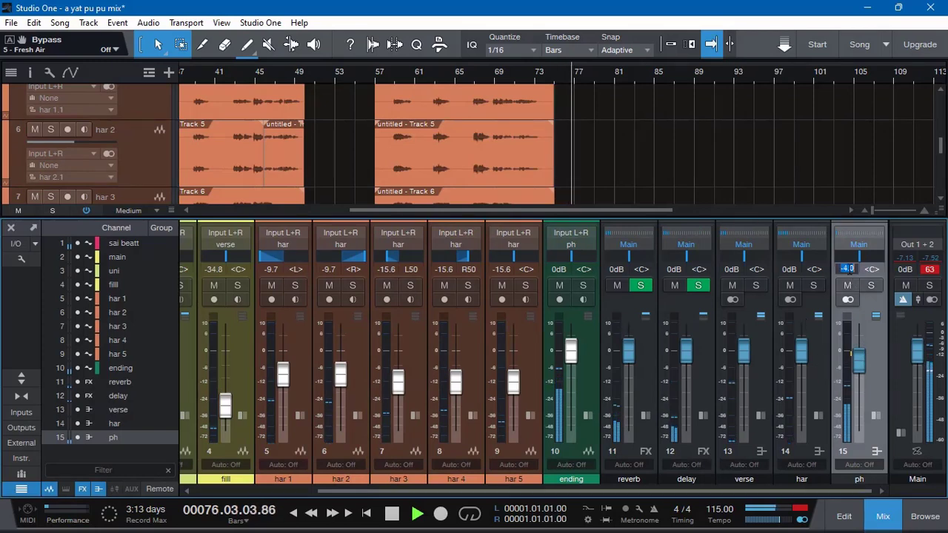
type("-3")
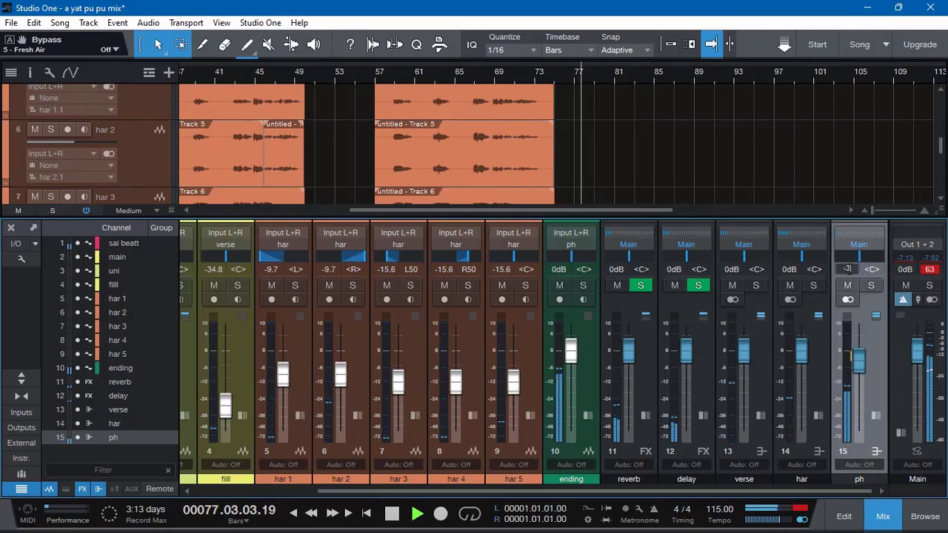
key("Return")
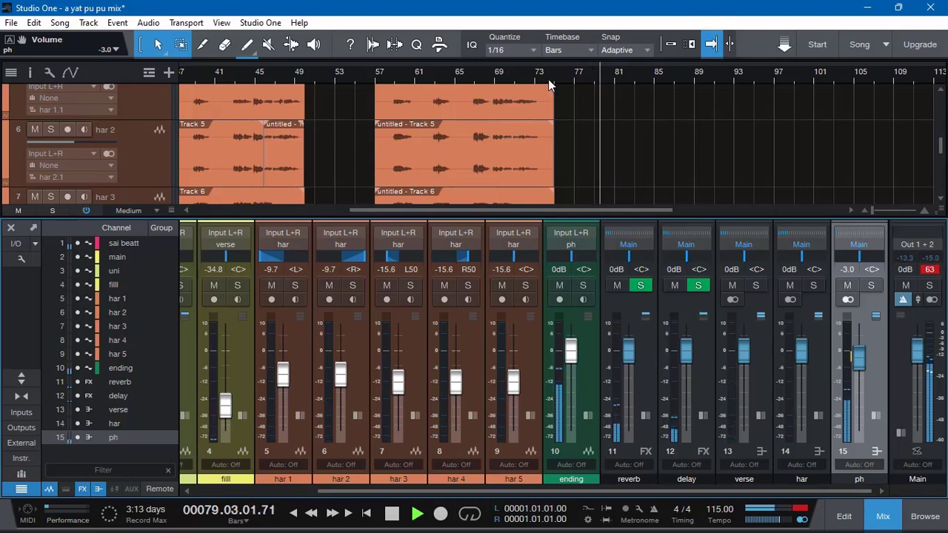
Step: Replay the transition into the ending from about bar 72 and check the clips in the full arrangement
left_click(528, 74)
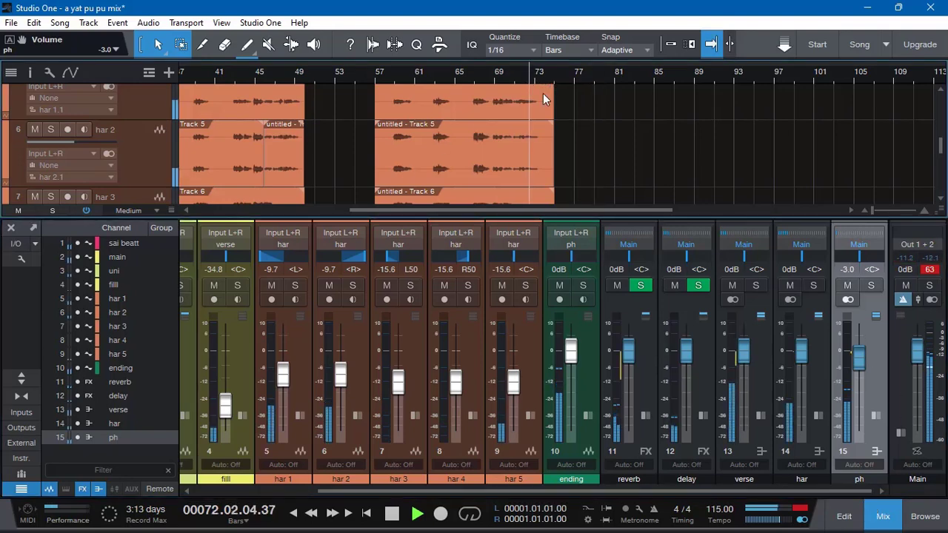
left_click(883, 517)
scroll(532, 319, "up", 5)
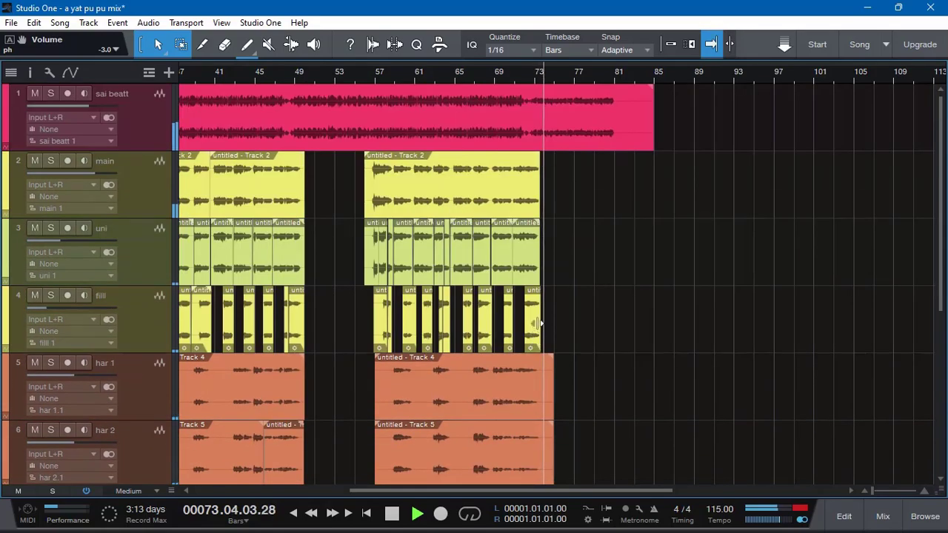
key("e")
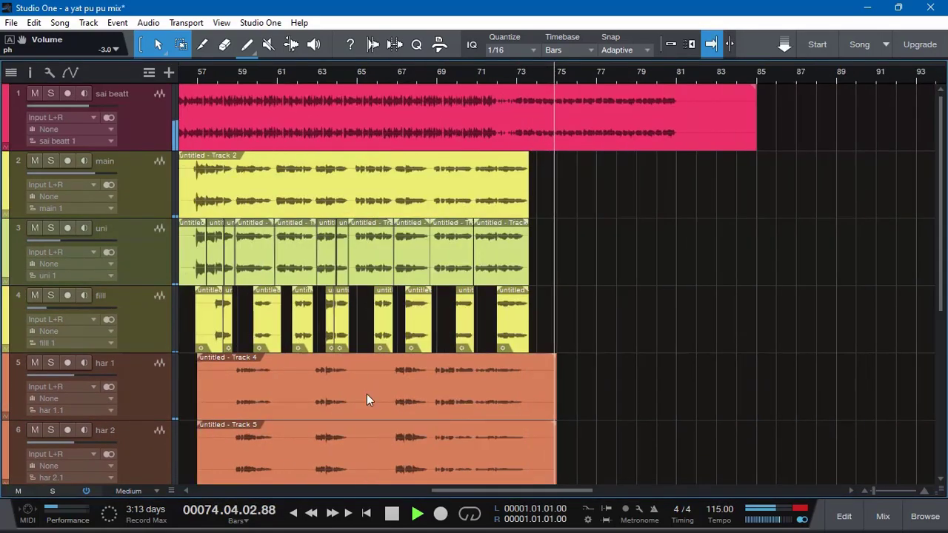
key("space")
key("w")
key("w")
key("w")
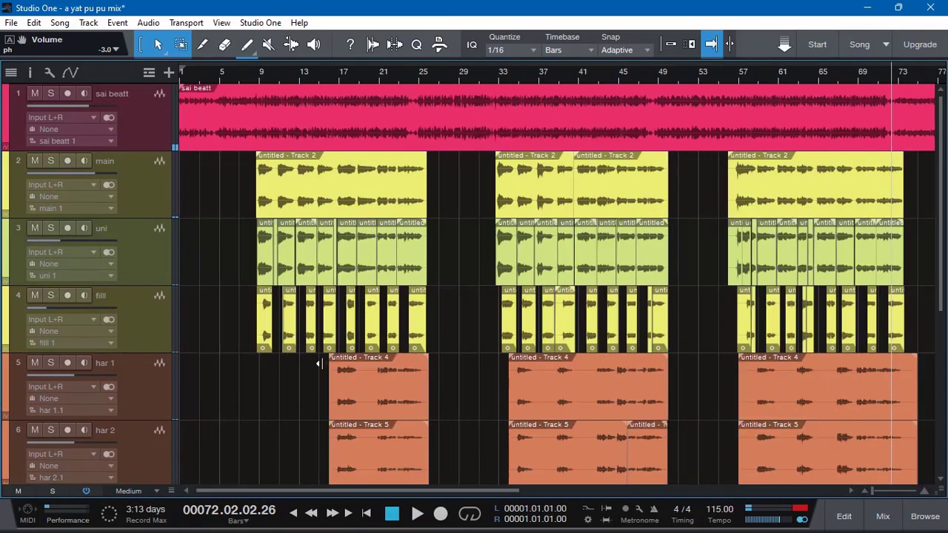
Step: Play the song from the beginning to check the overall vocal and beat balance
left_click(367, 514)
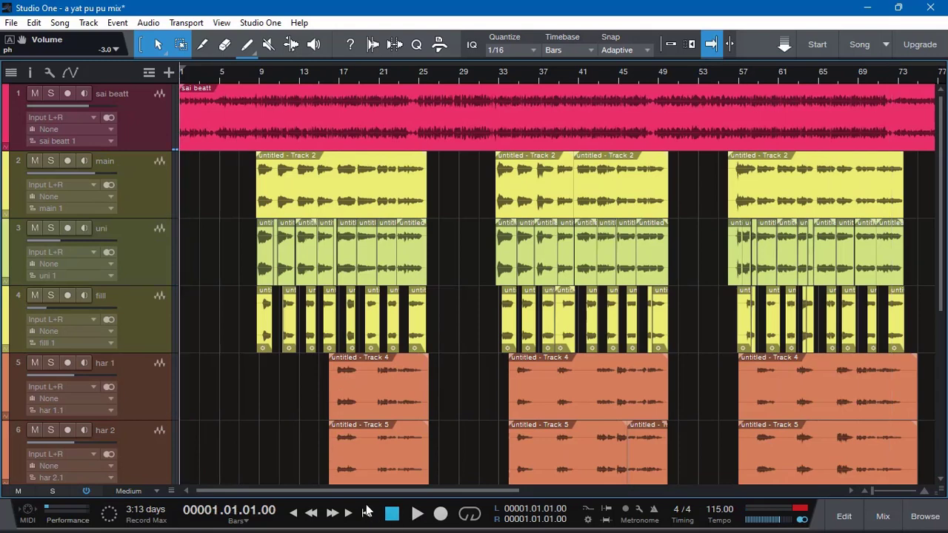
key("space")
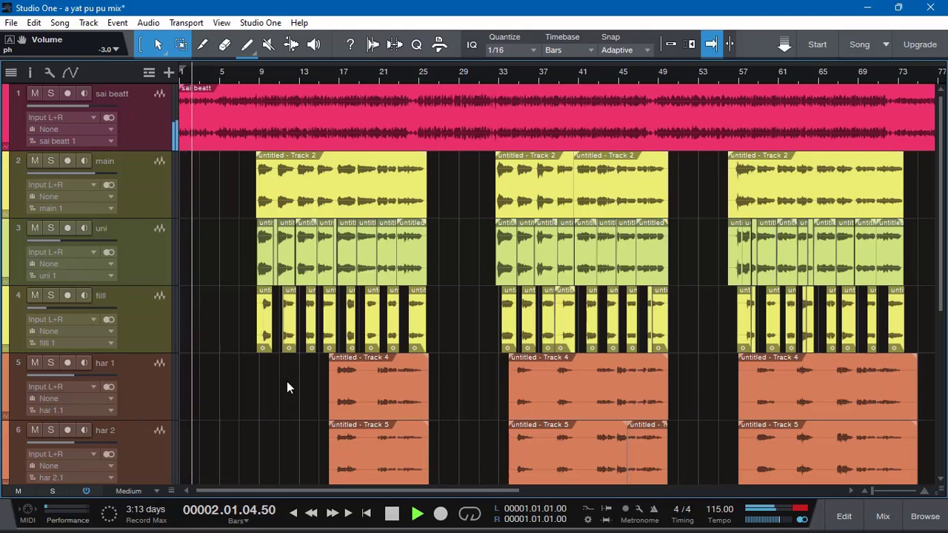
key("space")
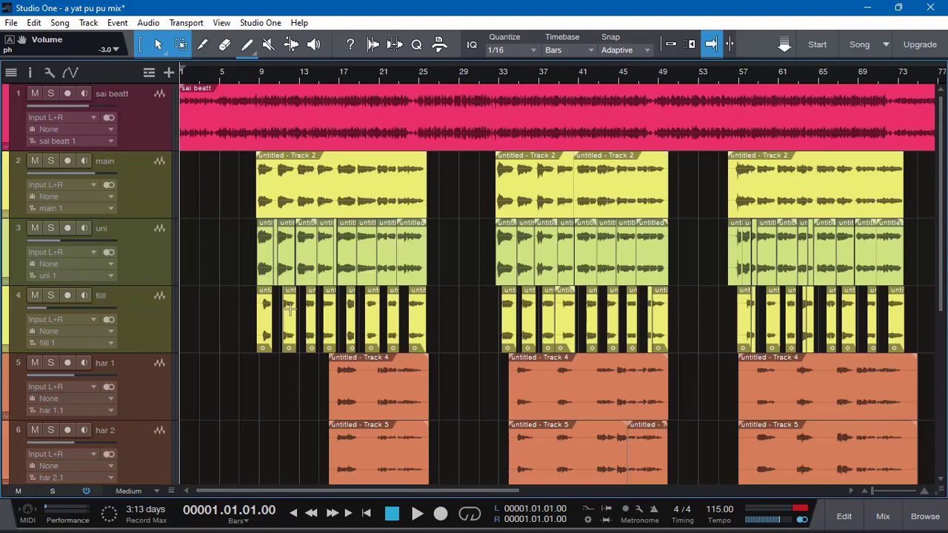
scroll(312, 339, "down", 3)
scroll(312, 339, "up", 3)
key("space")
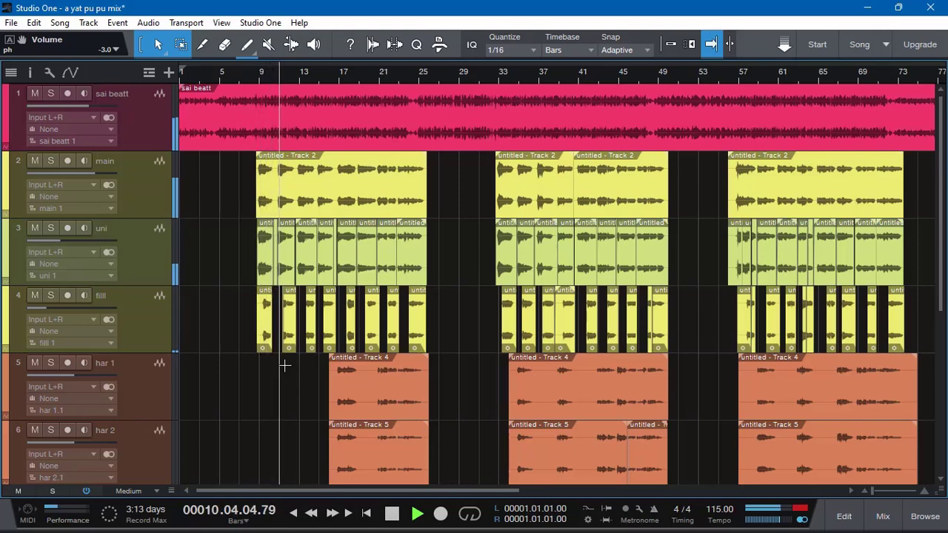
Step: Lower the filll track's volume to -39.3 dB during the first verse
left_click(882, 516)
left_click_drag(550, 490, 395, 486)
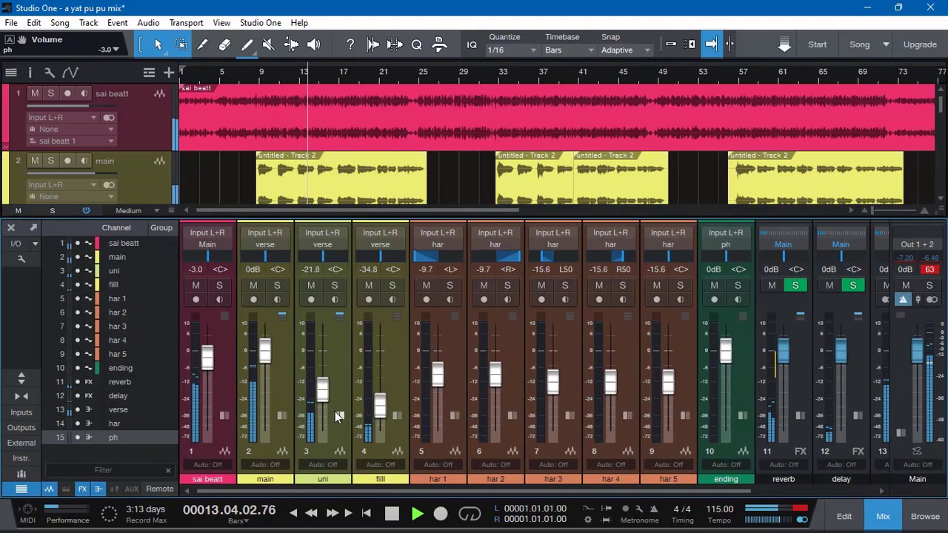
left_click_drag(380, 402, 381, 413)
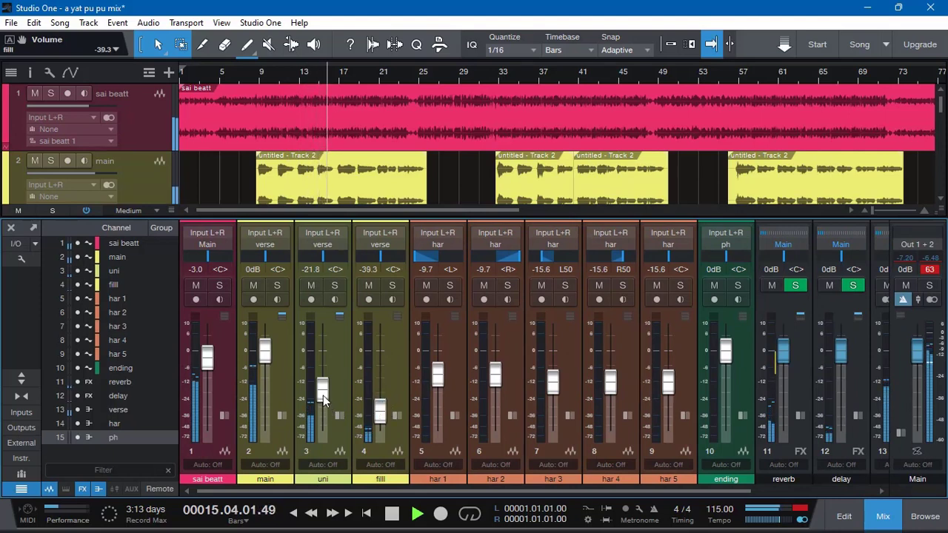
Step: Set the uni track's volume to -23.5 dB and the sai beatt track's volume to -2.1 dB during the first verse
left_click_drag(323, 396, 325, 399)
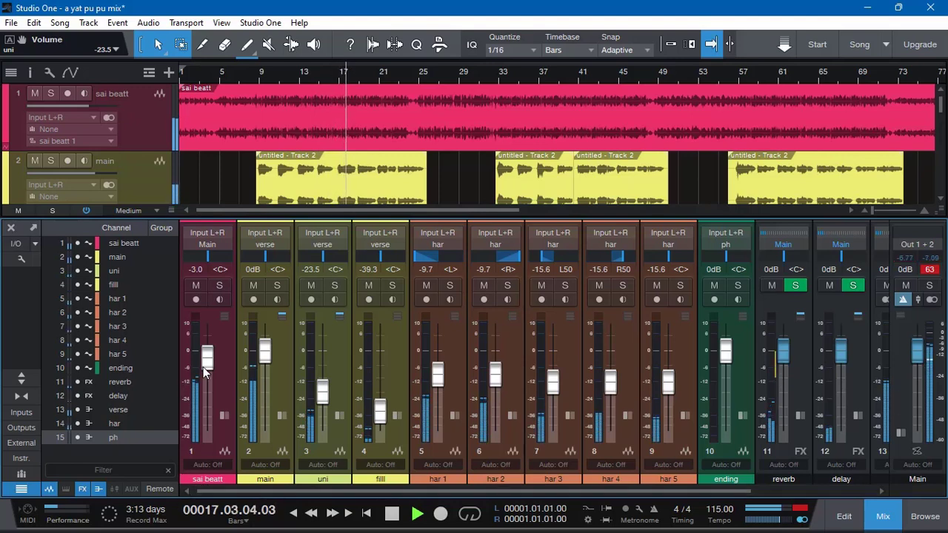
left_click_drag(207, 362, 211, 362)
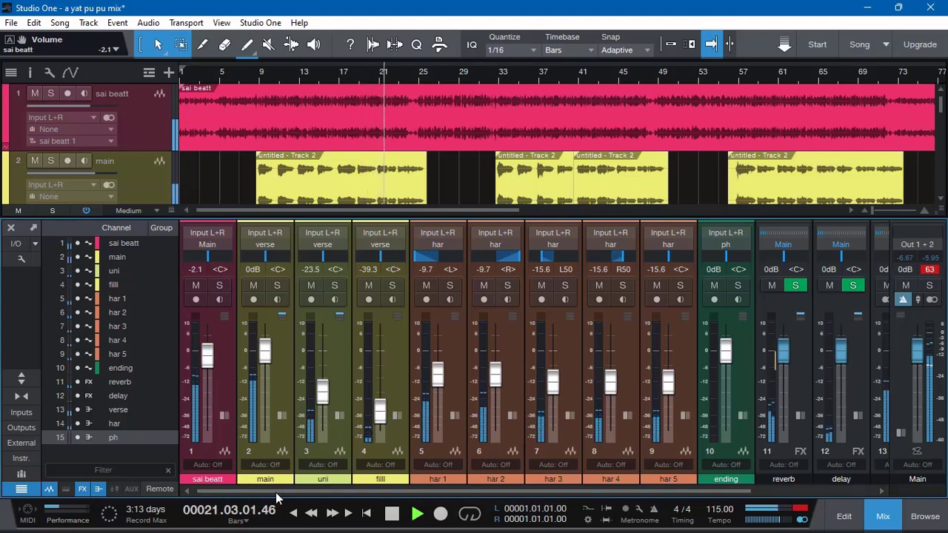
Step: Set the RVox compression in the verse bus's StudioRack to -5.0 dB
left_click_drag(266, 492, 837, 489)
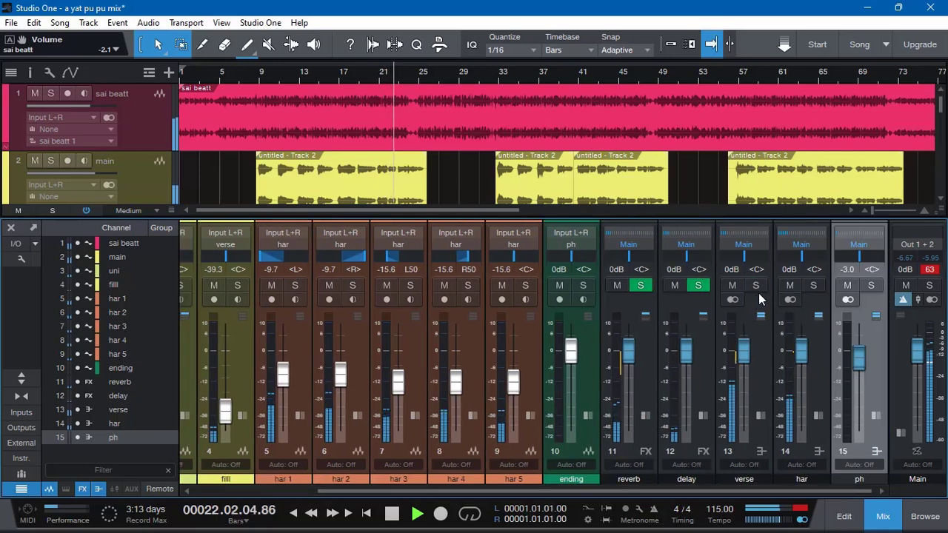
left_click(761, 315)
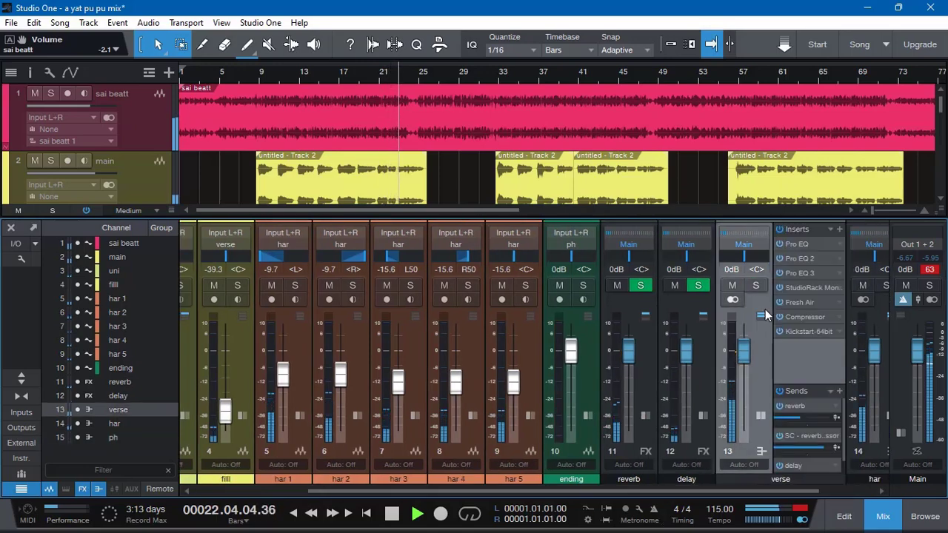
left_click(805, 290)
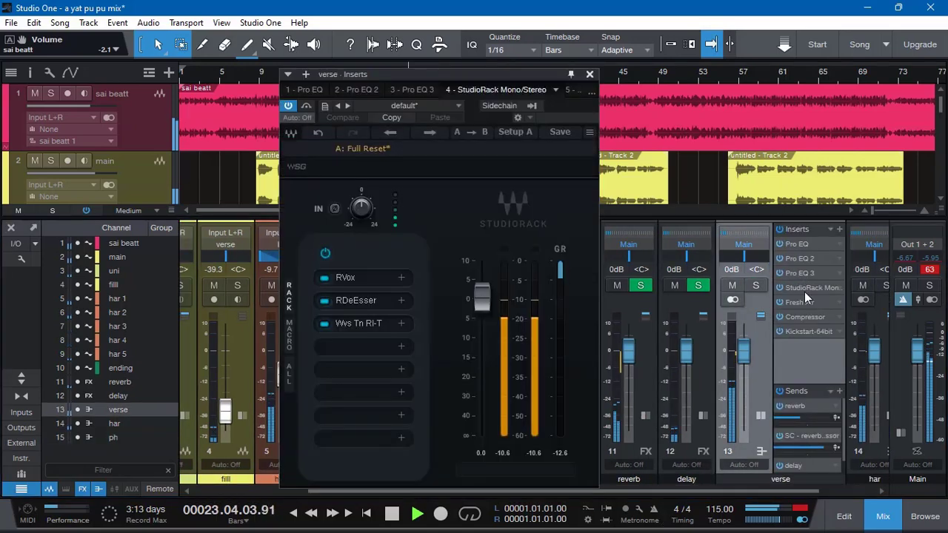
left_click(371, 282)
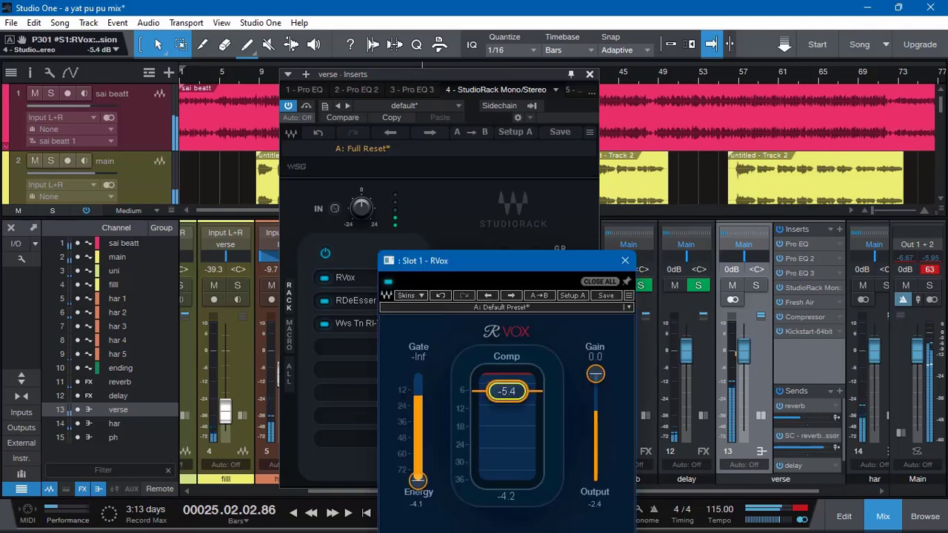
left_click(625, 261)
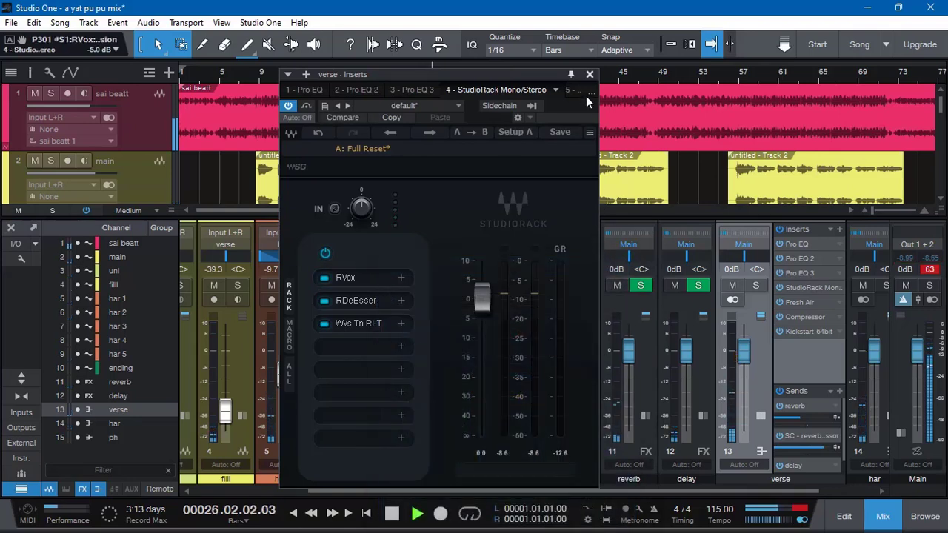
left_click(590, 75)
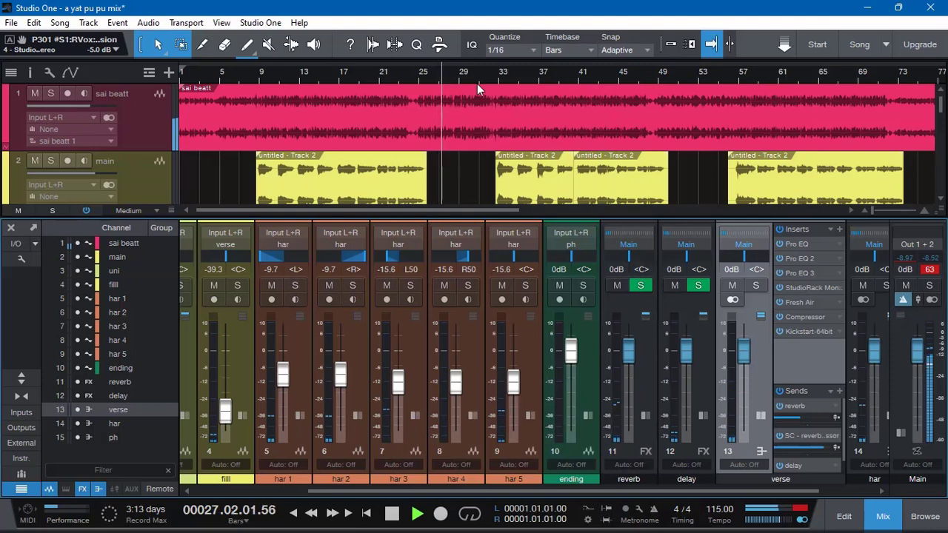
Step: Lower the sai beatt track's volume to -2.7 dB
left_click_drag(317, 486, 222, 485)
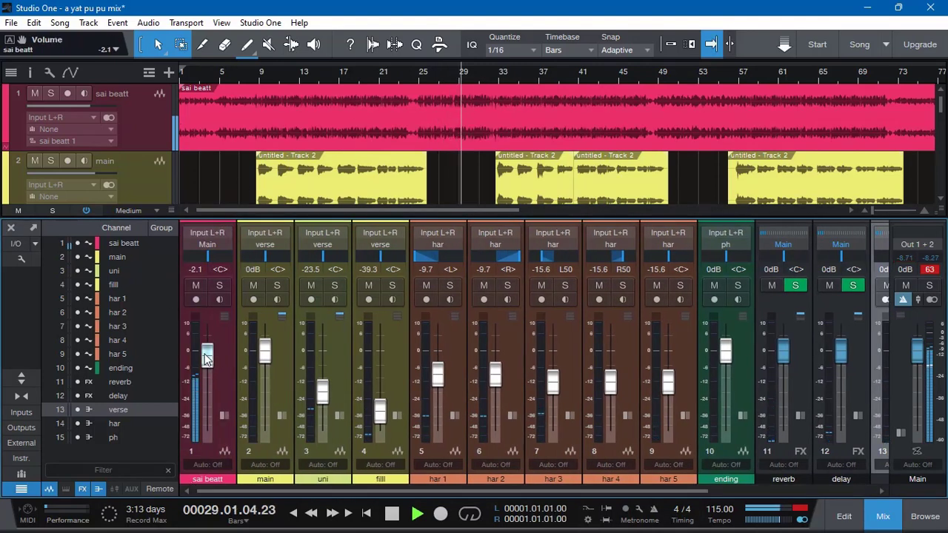
scroll(206, 361, "down", 1)
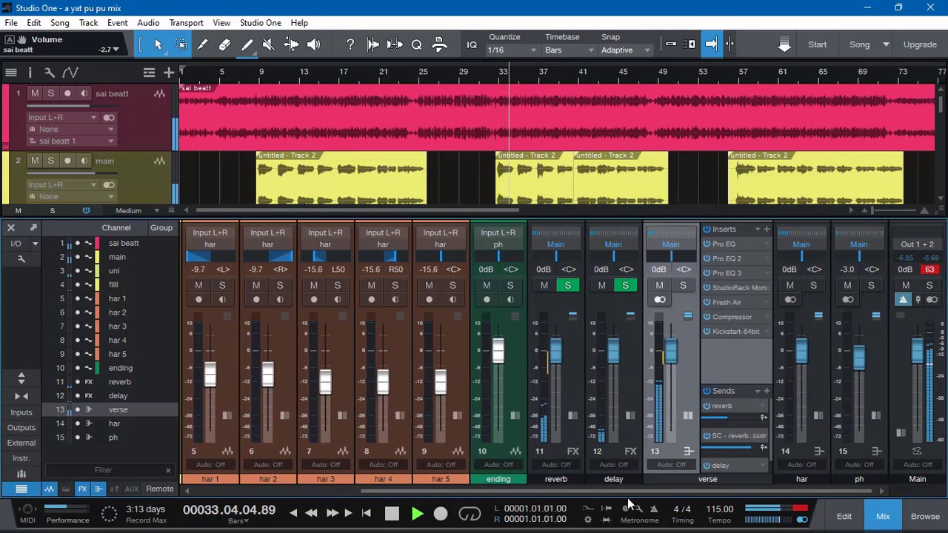
Step: Set the verse bus's reverb send level to -9.6 and its sidechain send to the reverb compressor to +9.6
left_click(799, 490)
mouse_move(730, 449)
left_mouse_down()
mouse_move(756, 450)
mouse_move(726, 450)
left_mouse_up()
left_click(727, 418)
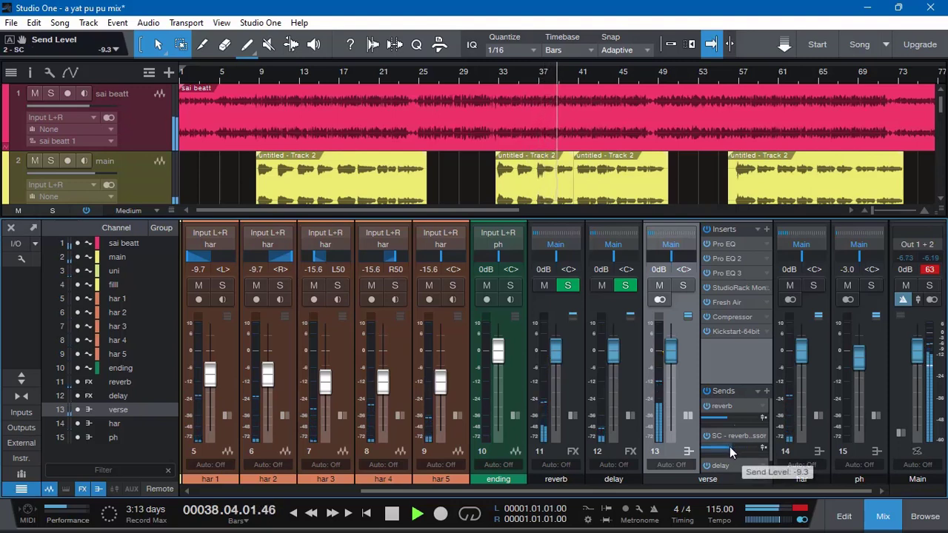
left_click_drag(727, 447, 755, 451)
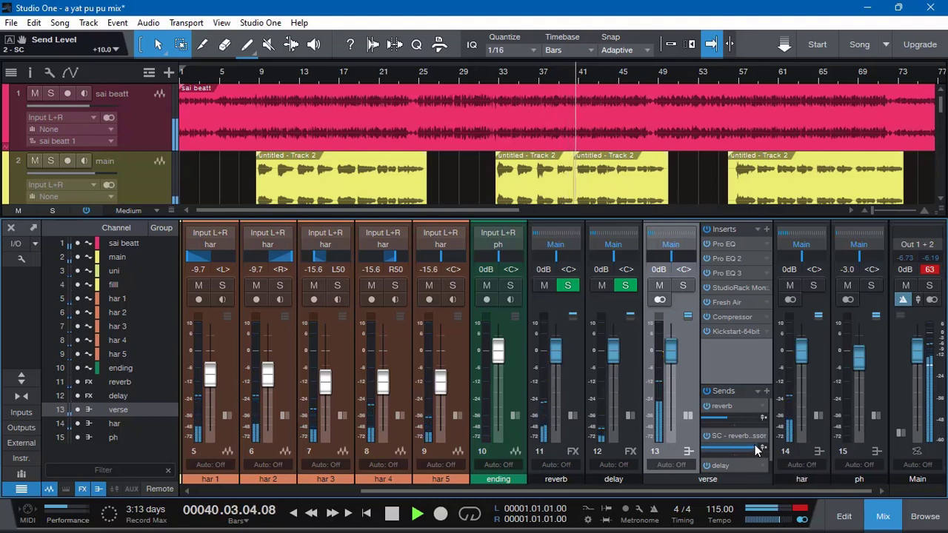
mouse_move(728, 417)
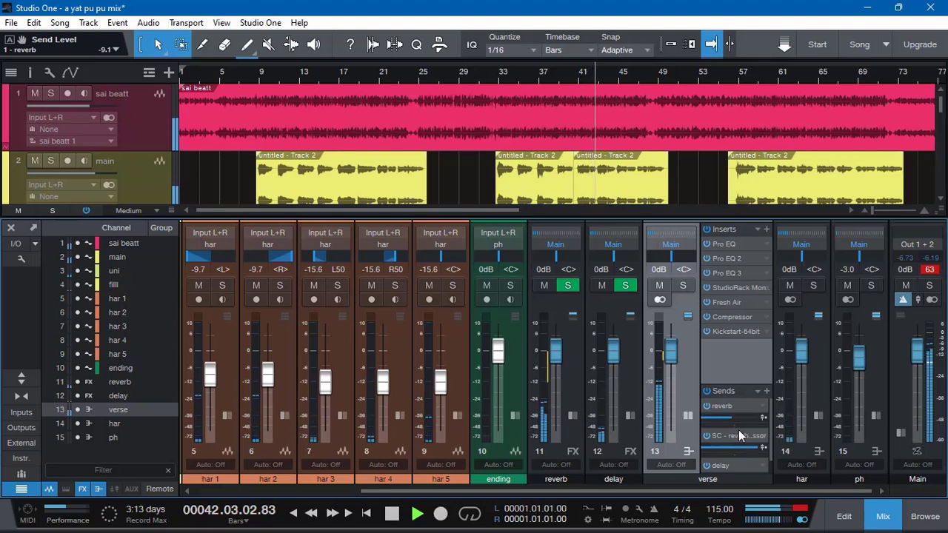
scroll(729, 419, "down", 1)
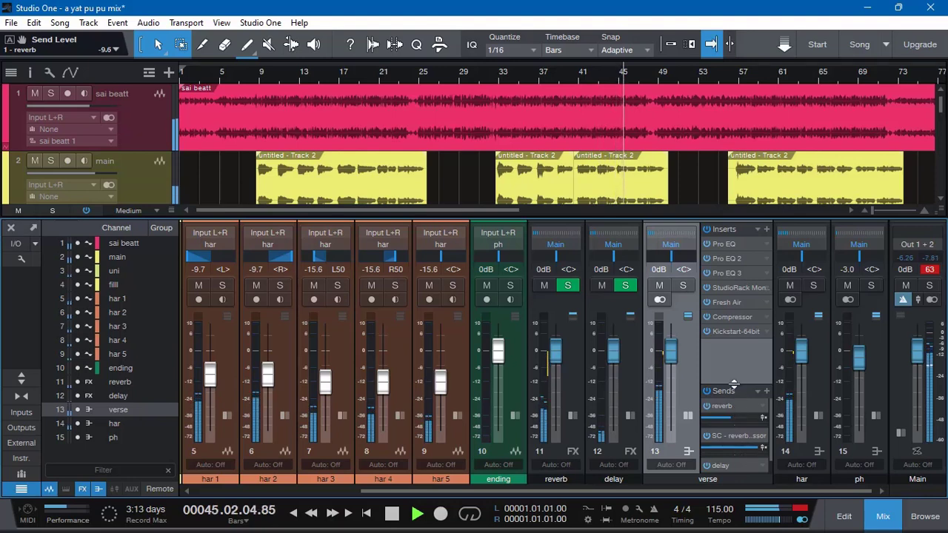
scroll(733, 422, "down", 2)
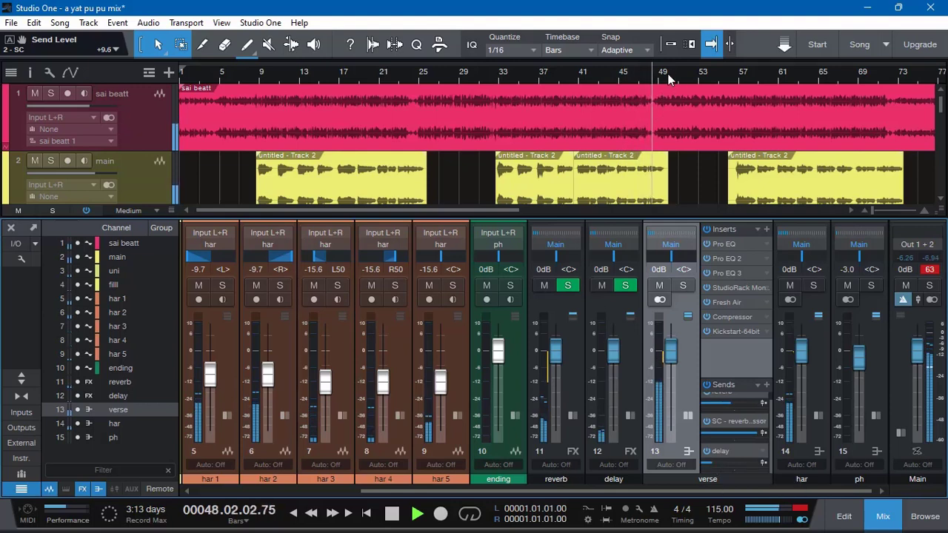
Step: Continue playback from about bar 55 and reset the Main output's clip indicator
left_click(714, 75)
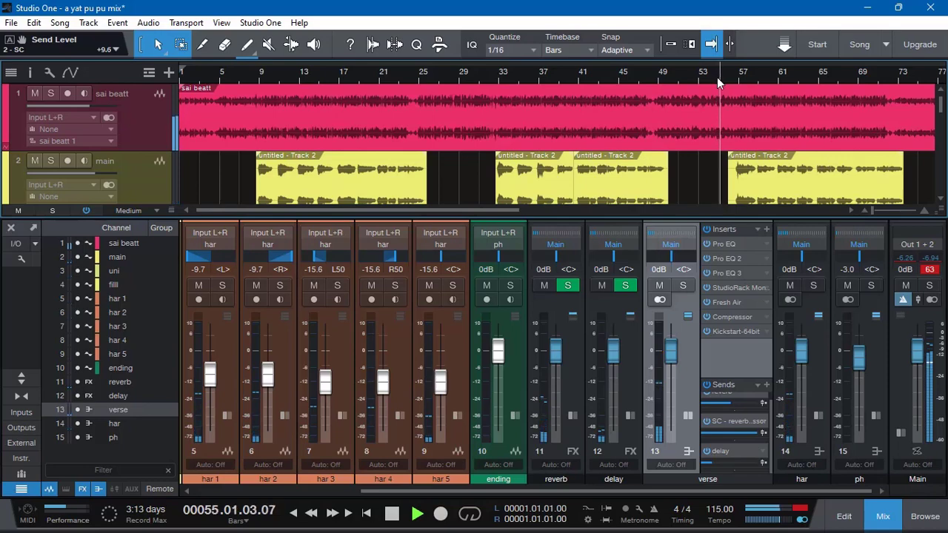
left_click_drag(644, 491, 693, 457)
left_click(687, 316)
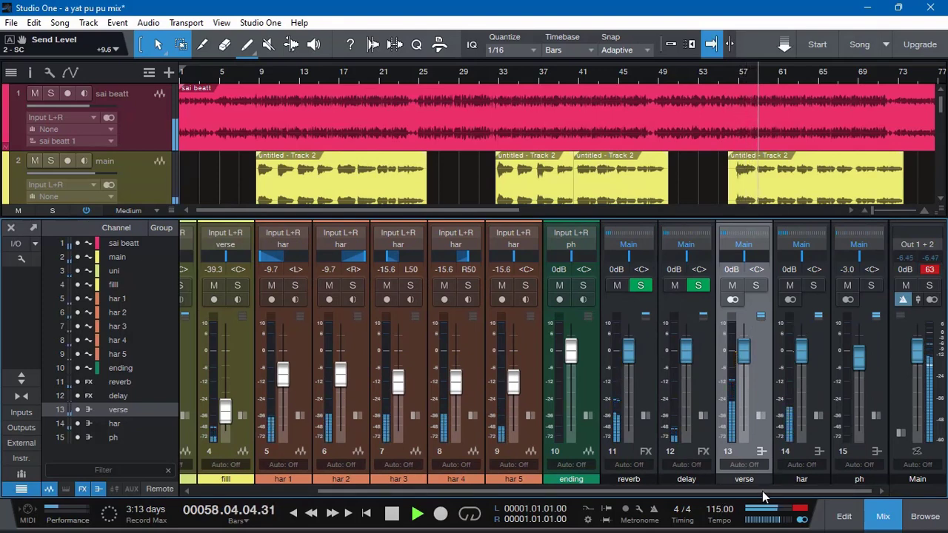
left_click(929, 269)
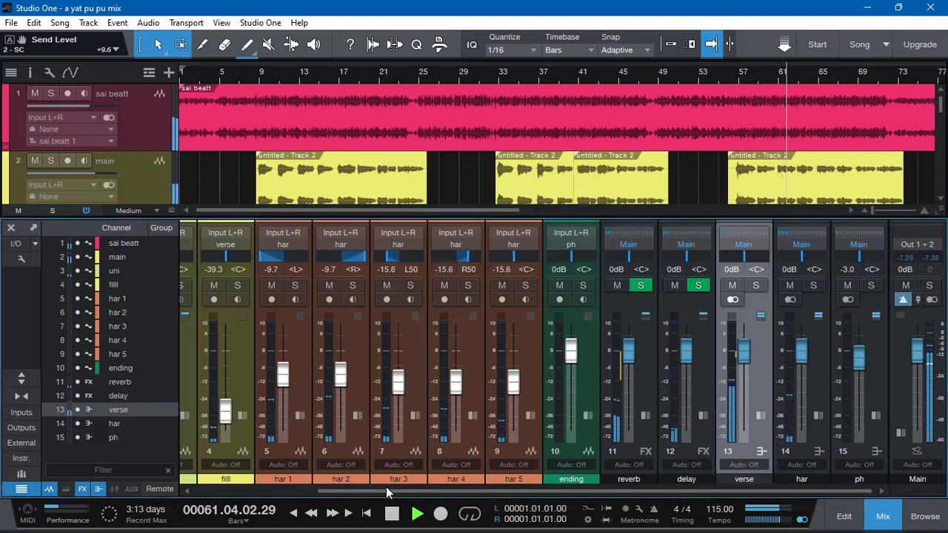
scroll(373, 488, "left", 1)
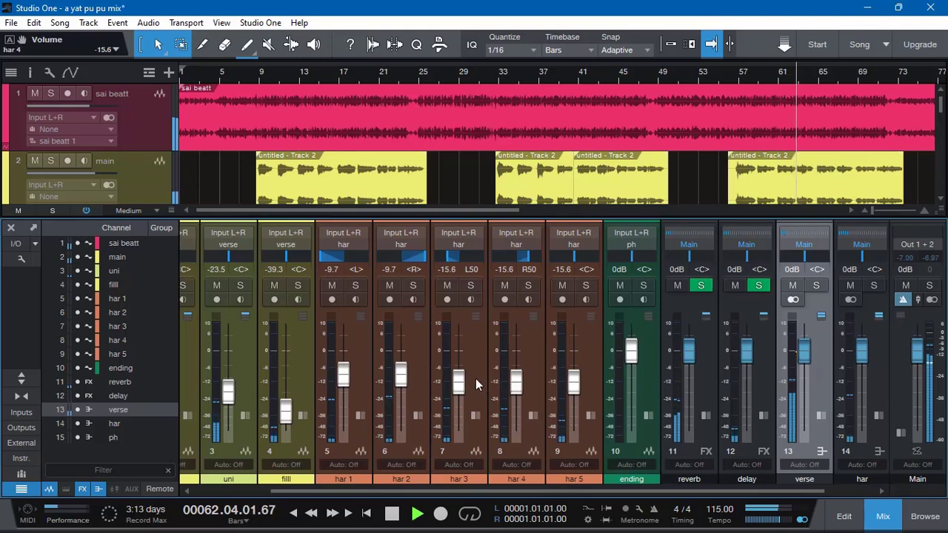
left_click(474, 377)
left_click(518, 386, "shift")
scroll(516, 391, "down", 2)
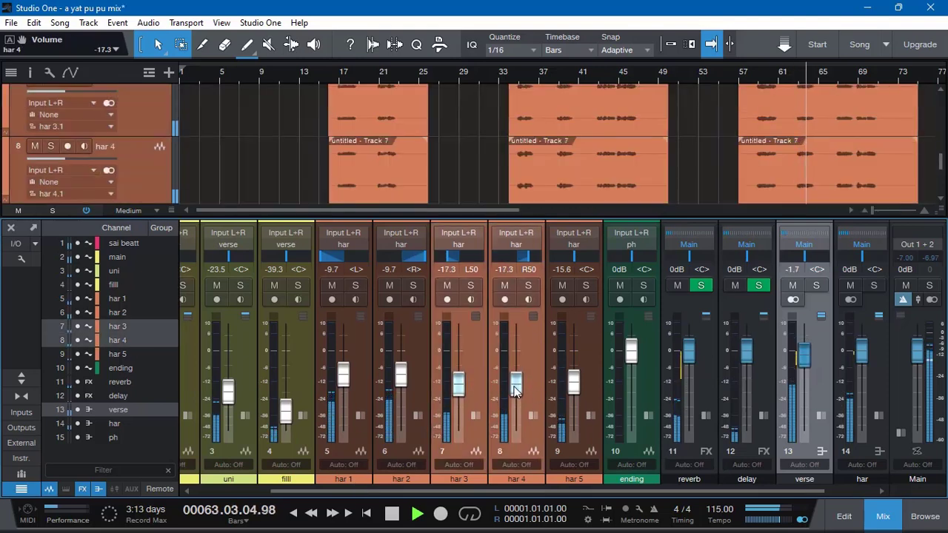
scroll(517, 390, "down", 1)
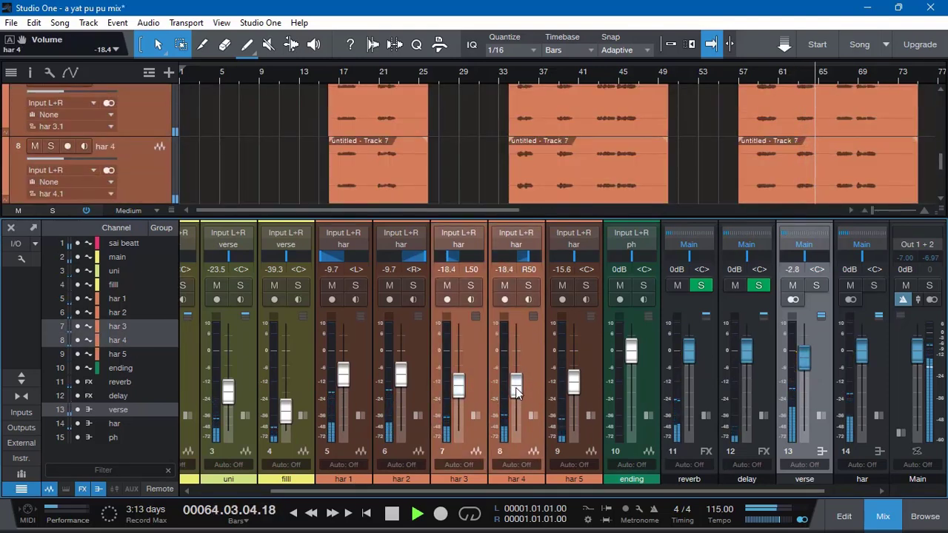
key("ctrl+z")
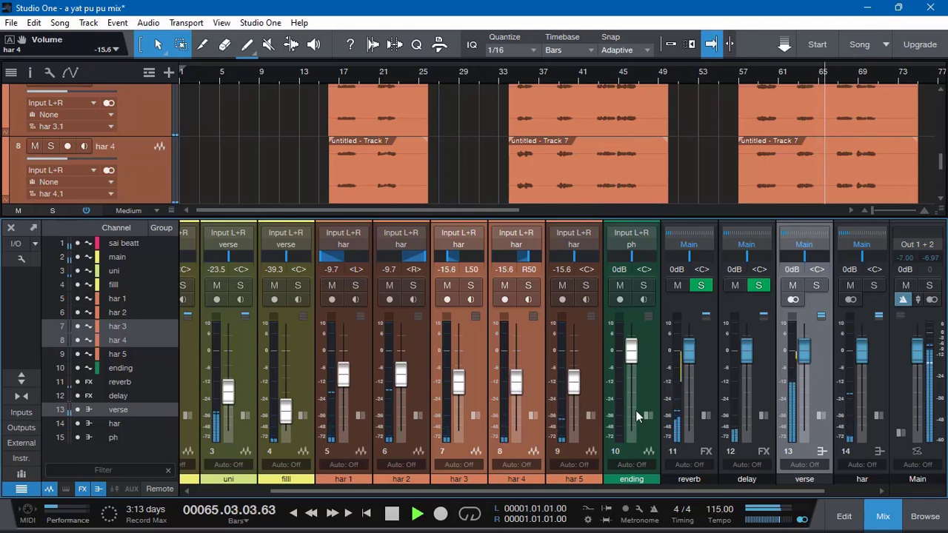
Step: Lower the har 3 and har 4 tracks together to -16.2 dB and the har 5 track to -17.9 dB
left_click(526, 356)
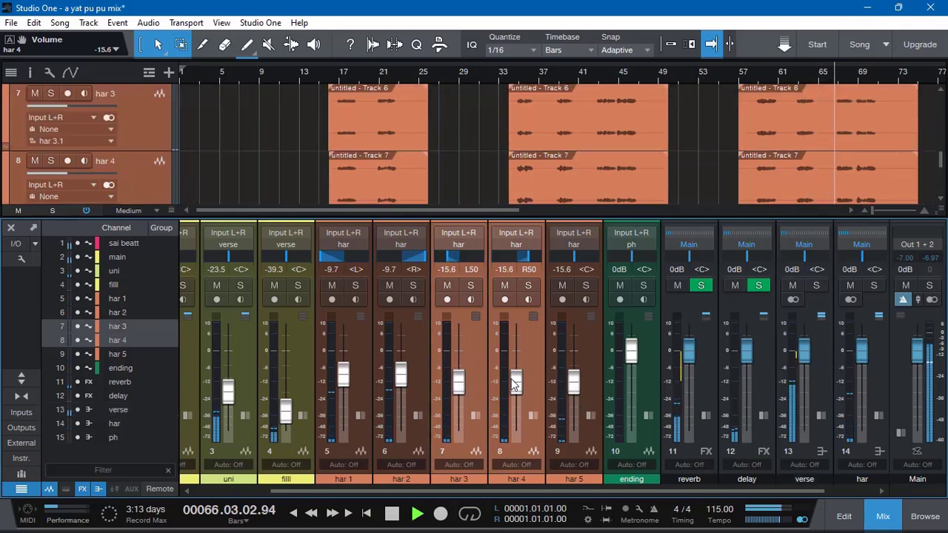
scroll(519, 390, "down", 3)
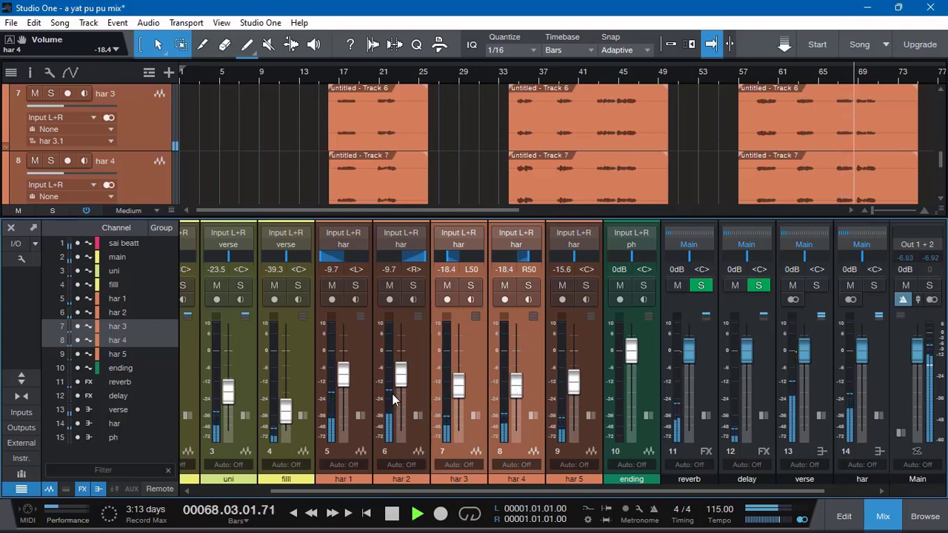
left_click_drag(455, 389, 456, 385)
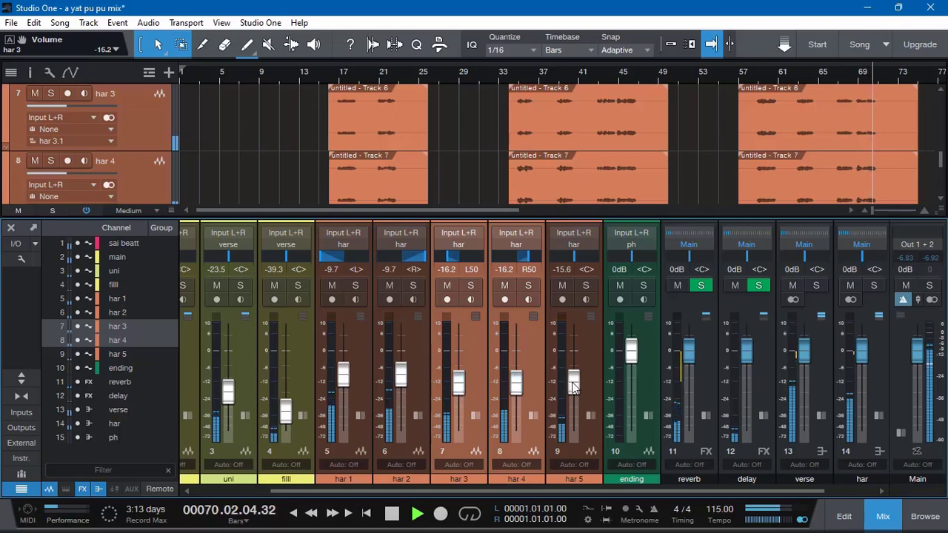
left_click_drag(574, 380, 575, 393)
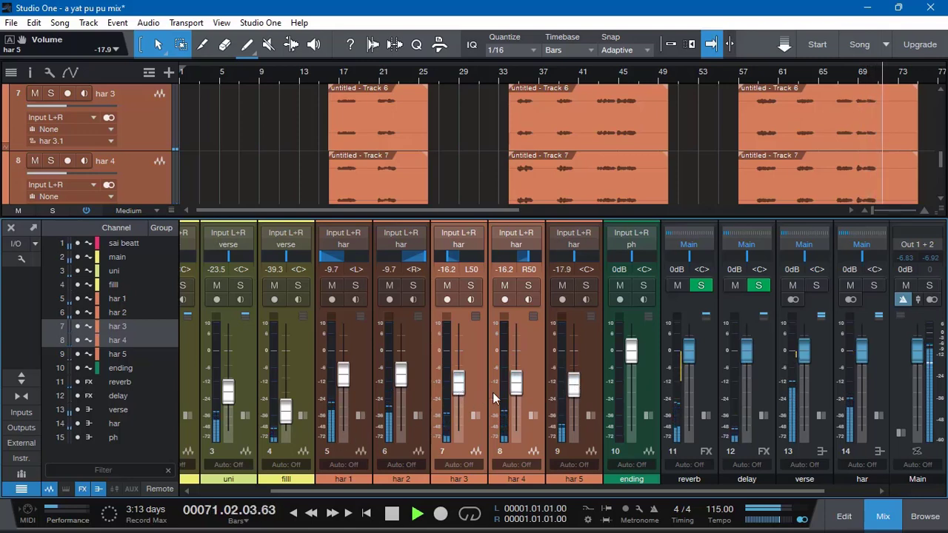
Step: Stop playback in the ending and replay the first verse from about bar 16 to check the harmony balance
scroll(666, 491, "right", 1)
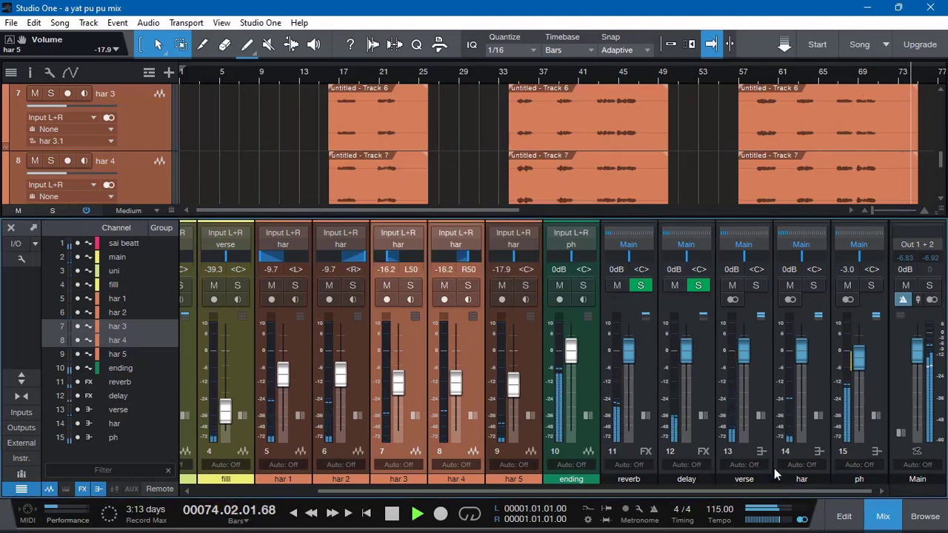
key("space")
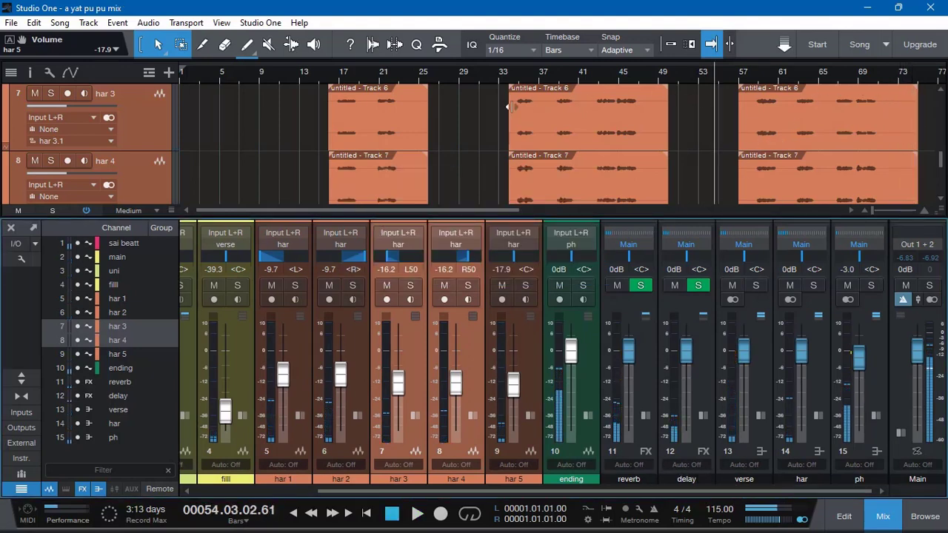
left_click(332, 74)
scroll(337, 133, "up", 6)
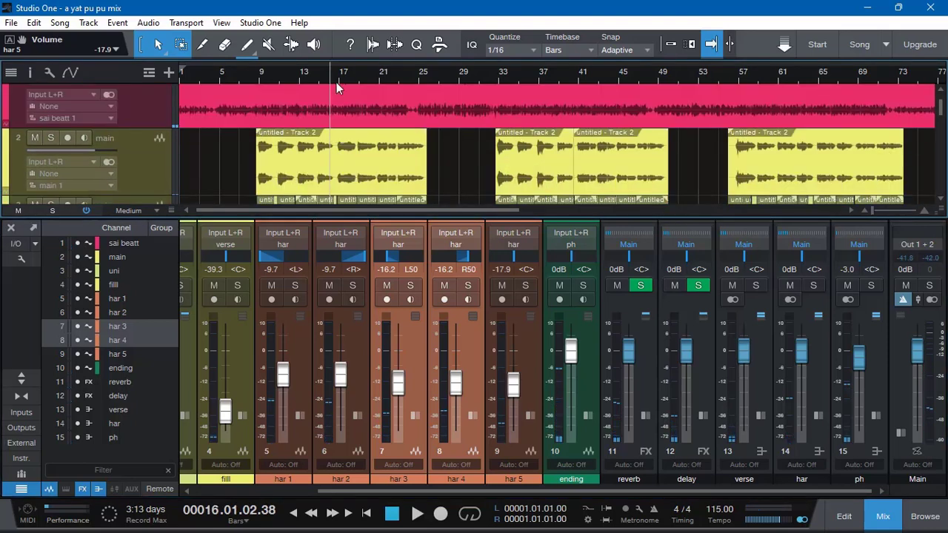
key("space")
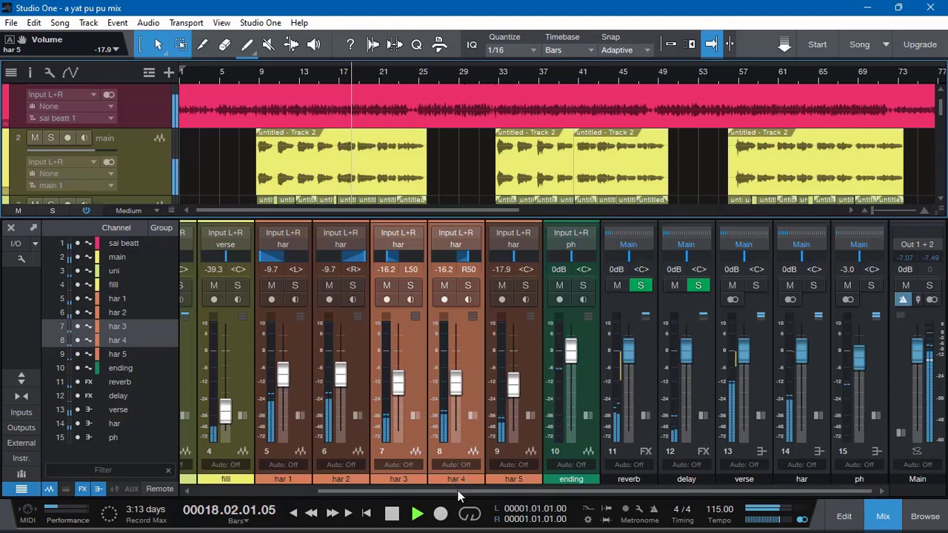
key("space")
Step: Compare the verse bus with Fresh Air bypassed and active during playback, leaving the effect active
left_click(761, 317)
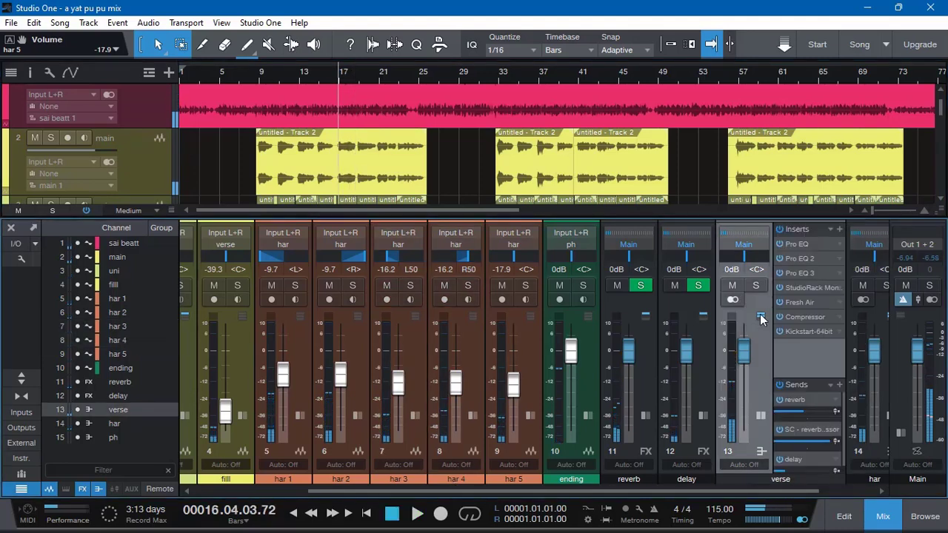
left_click(798, 302)
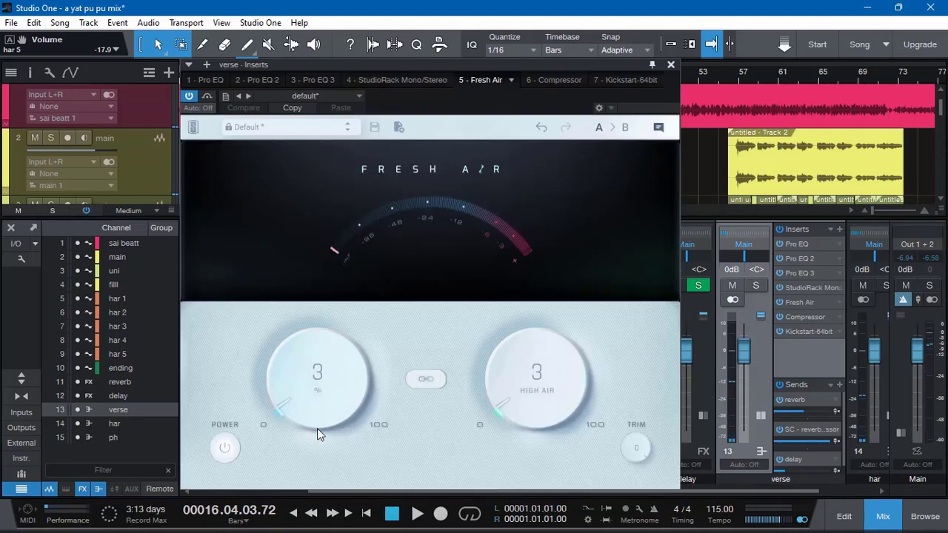
left_click(220, 454)
key("space")
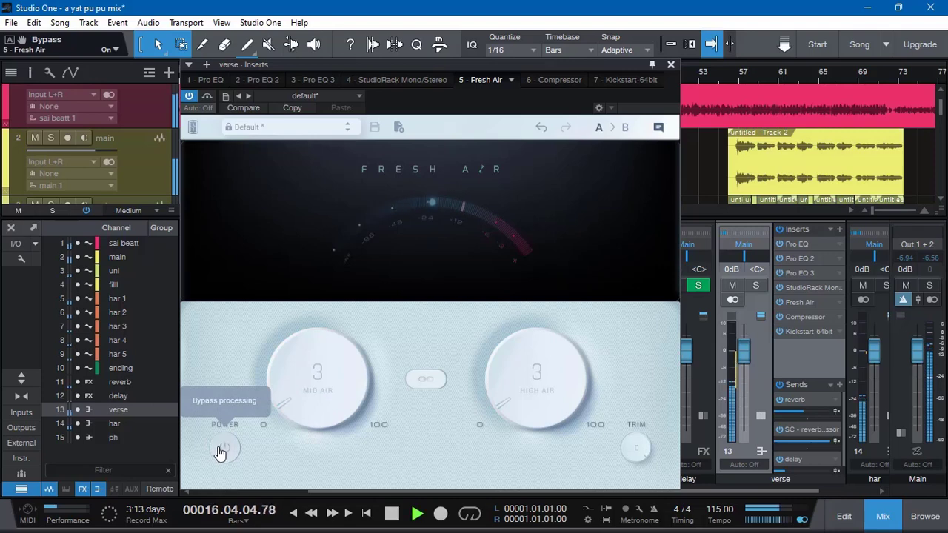
left_click(222, 450)
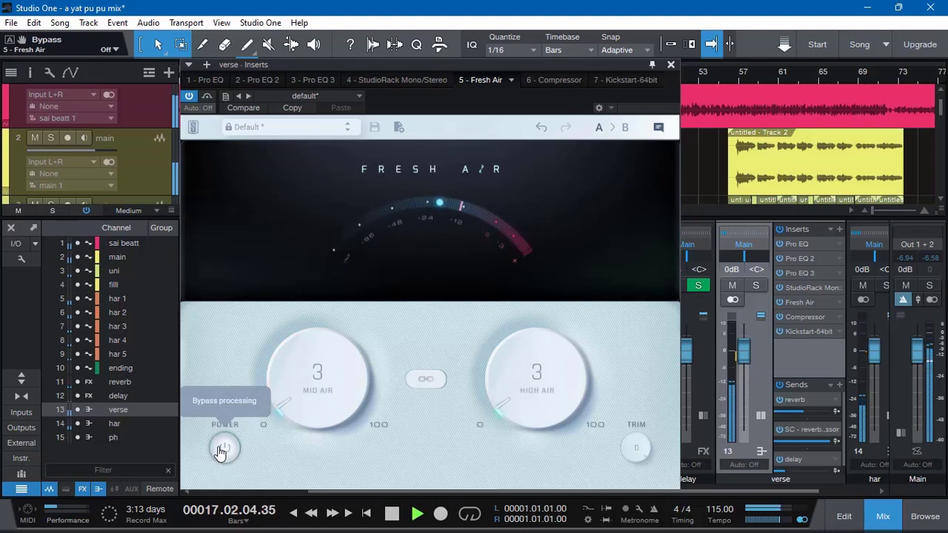
left_click(671, 64)
key("space")
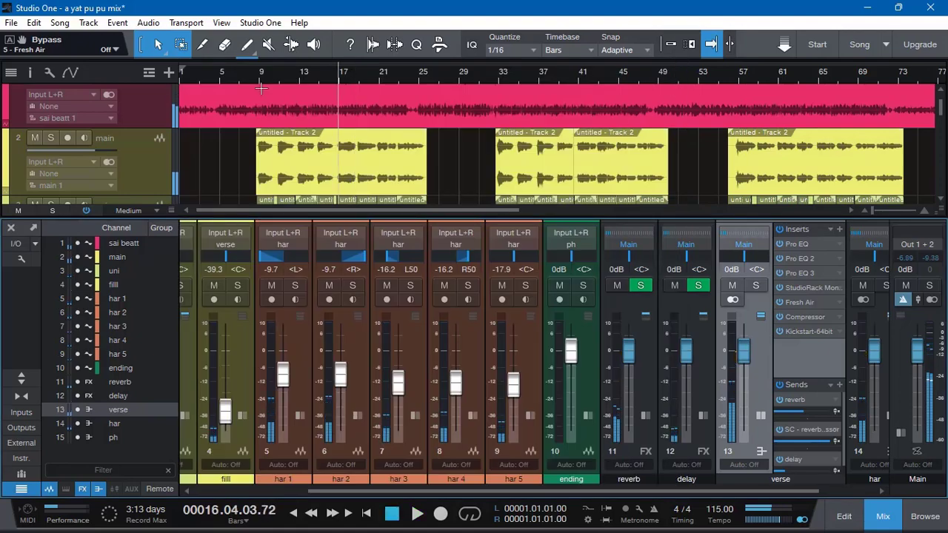
Step: Save the song and play the second verse from about bar 32
key("ctrl+s")
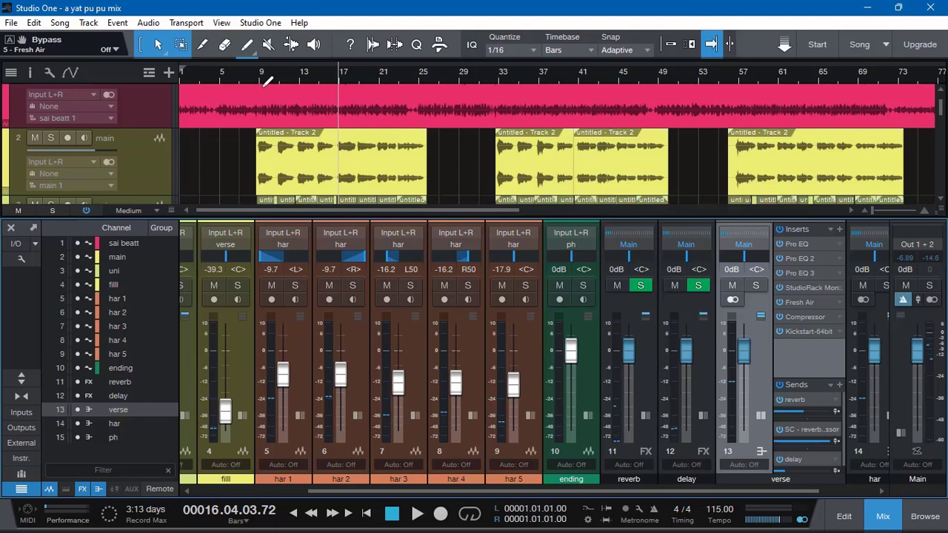
key("space")
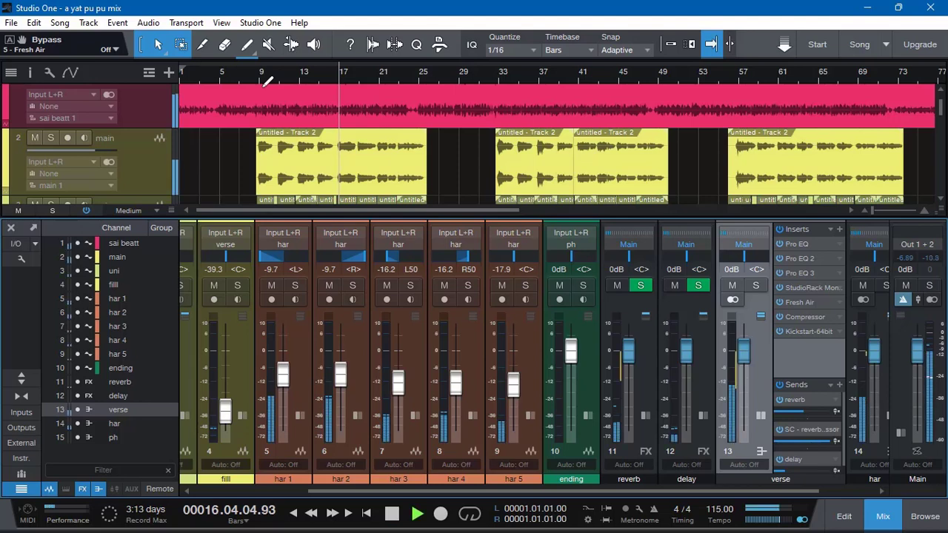
left_click(496, 83)
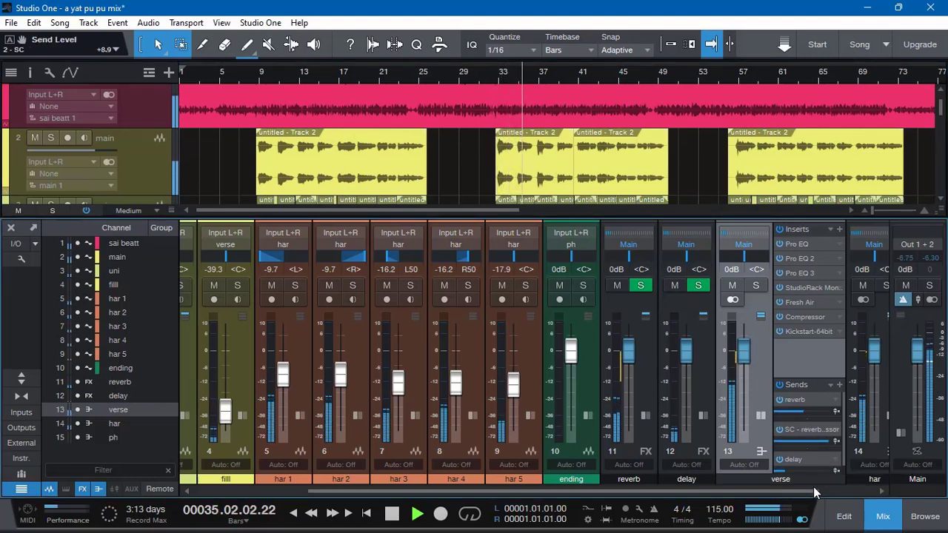
Step: Lower the verse bus's sidechain send to the reverb compressor to -5.7 dB during playback
left_click_drag(813, 489, 893, 500)
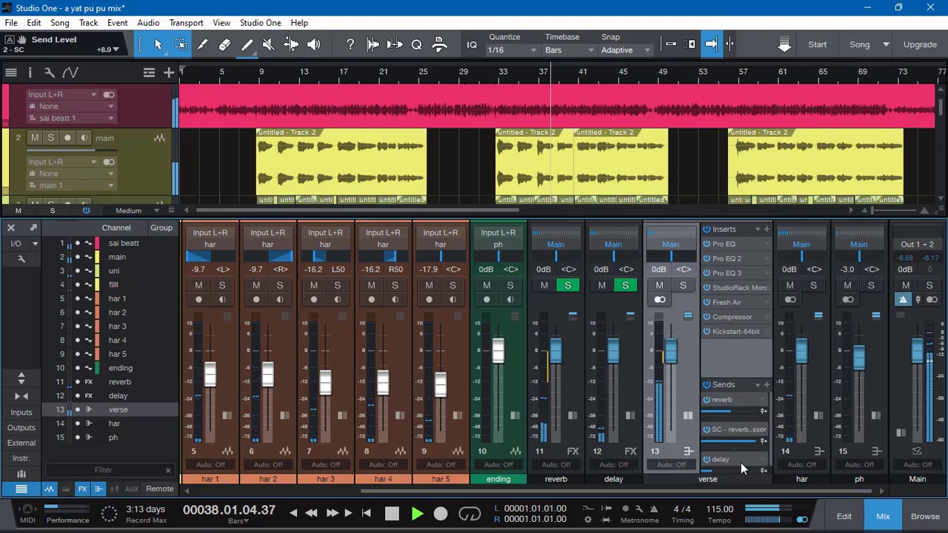
mouse_move(710, 479)
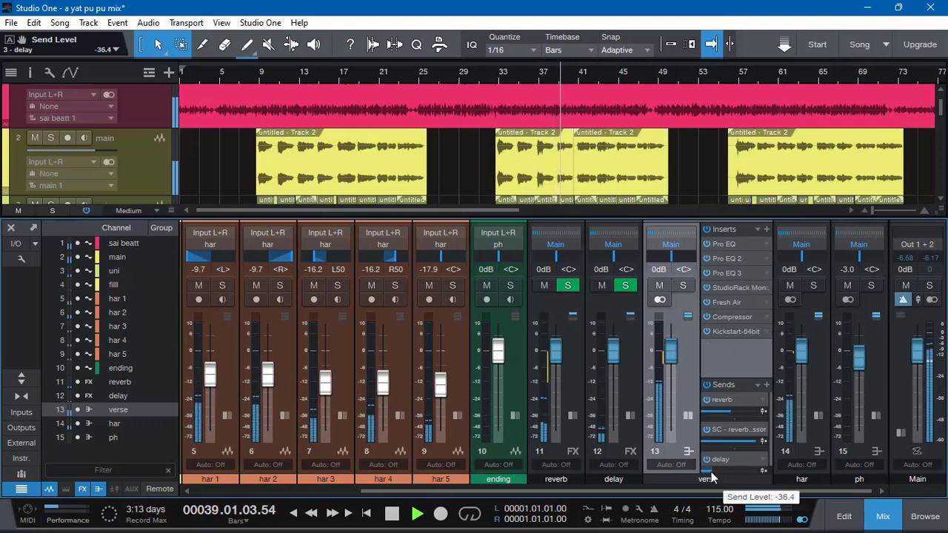
mouse_move(736, 444)
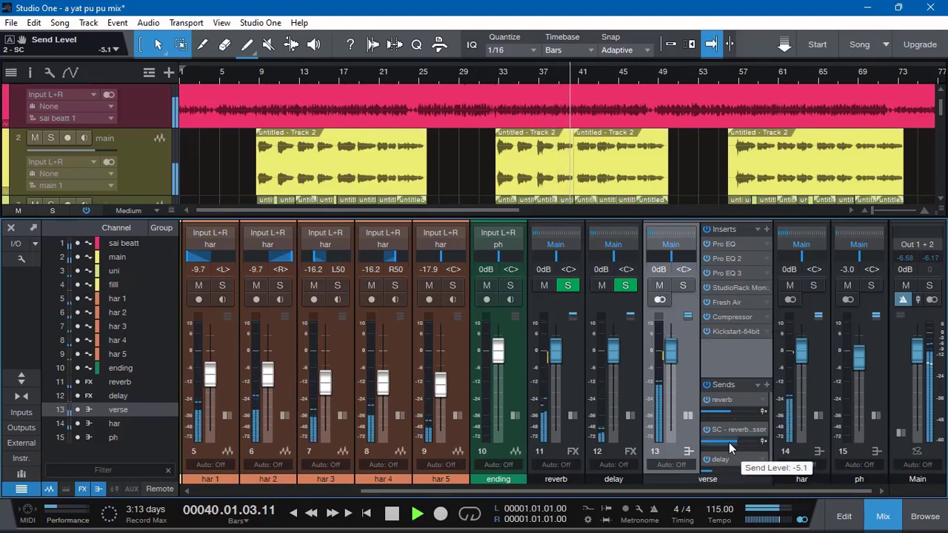
mouse_move(729, 443)
left_mouse_down()
mouse_move(741, 445)
mouse_move(730, 449)
left_mouse_up()
scroll(741, 444, "up", 2)
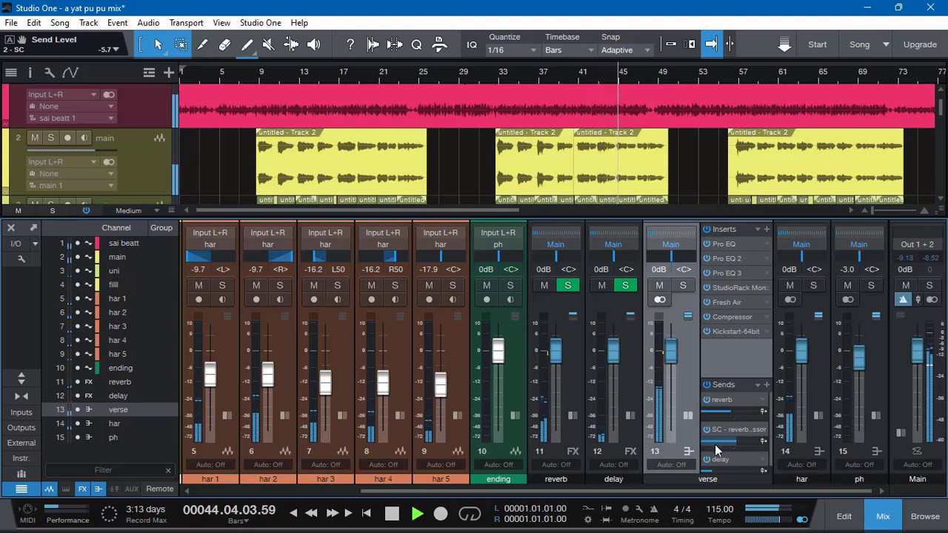
key("ctrl+w")
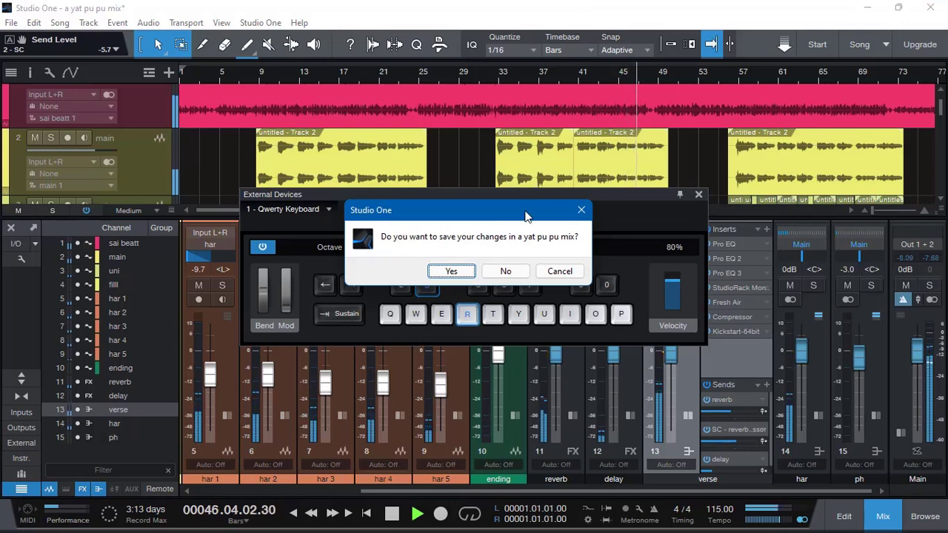
left_click(578, 215)
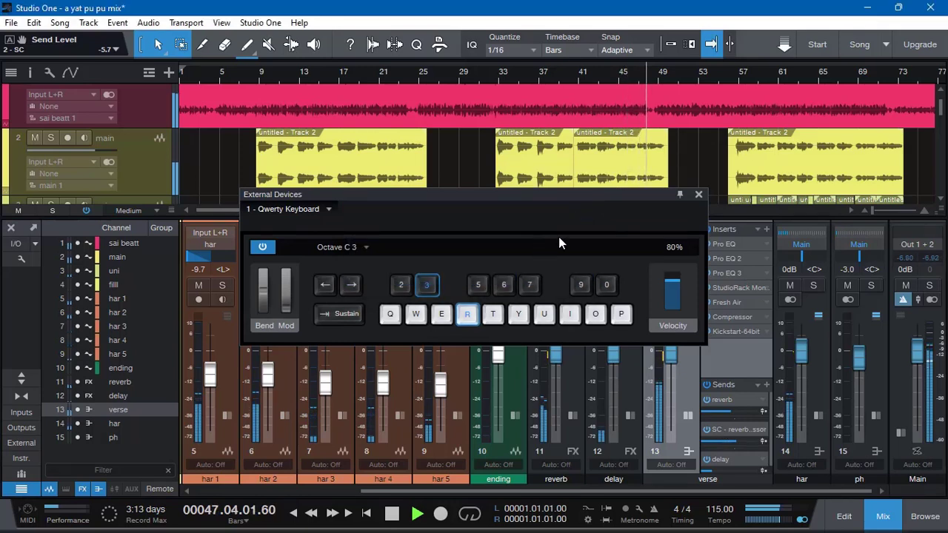
left_click(698, 194)
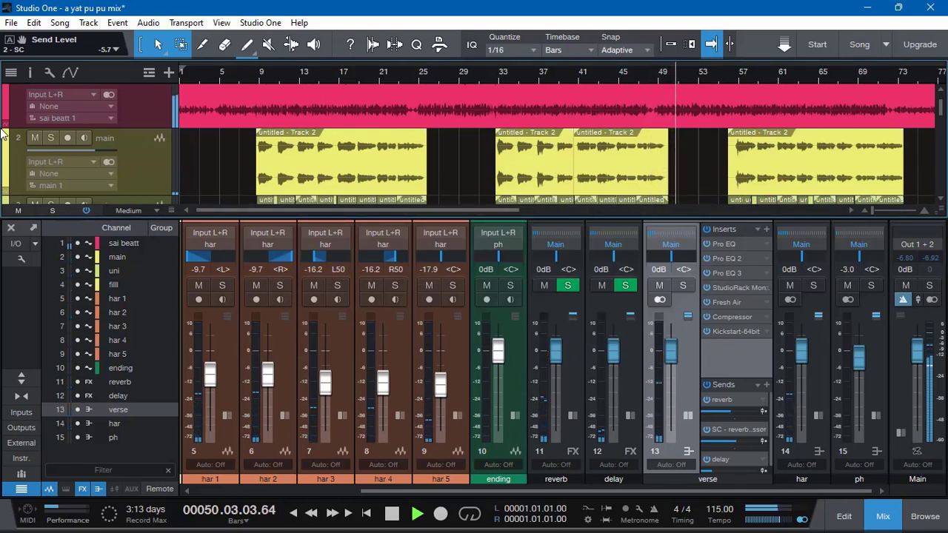
Step: Play the third verse from about bar 56, set the verse bus's sidechain send to +2.7 dB, and collapse its inserts and sends
left_click(737, 85)
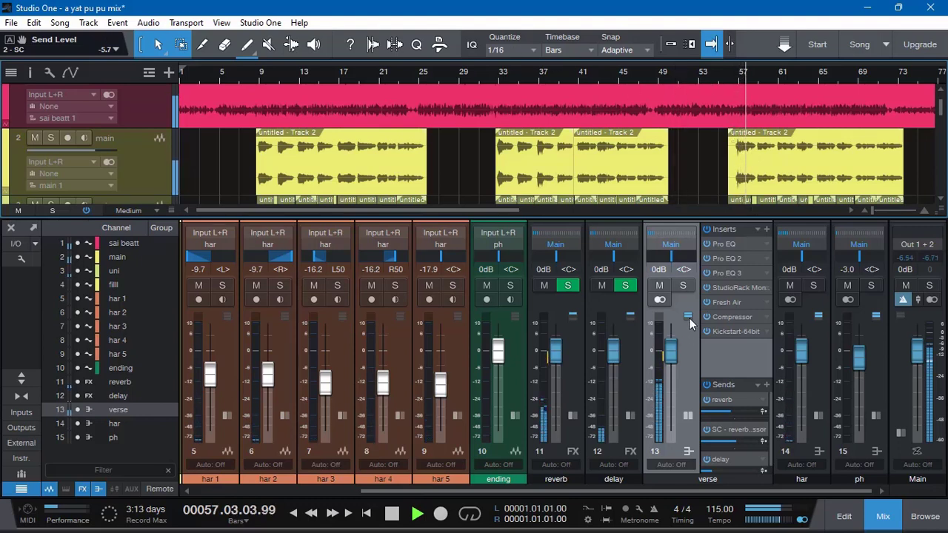
mouse_move(740, 440)
left_mouse_down()
mouse_move(752, 442)
mouse_move(730, 436)
left_mouse_up()
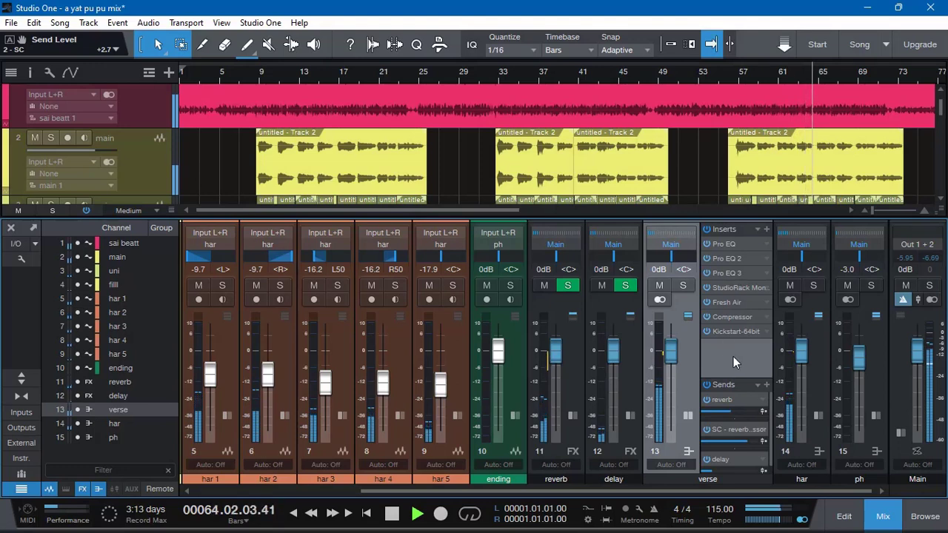
left_click(689, 314)
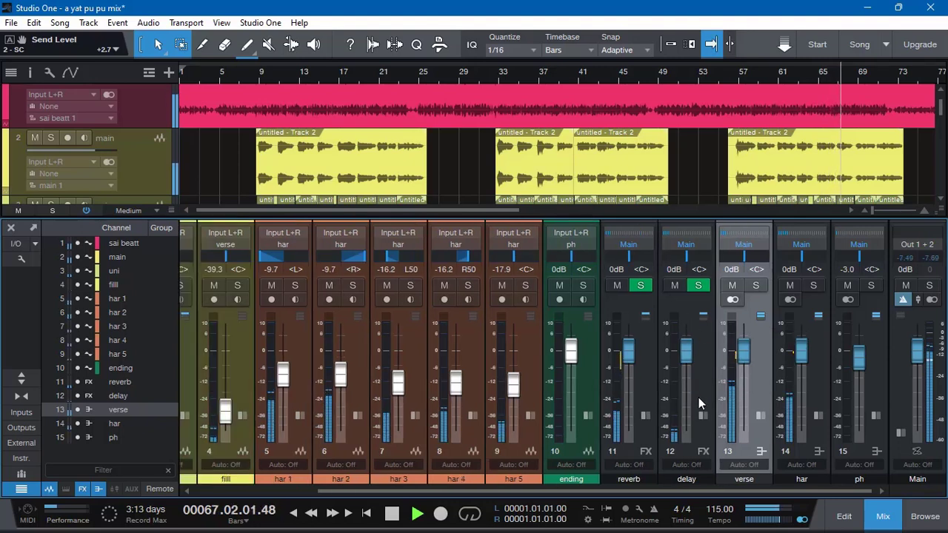
Step: Stop playback, hide the mixer and return the playhead to the song's start
key("space")
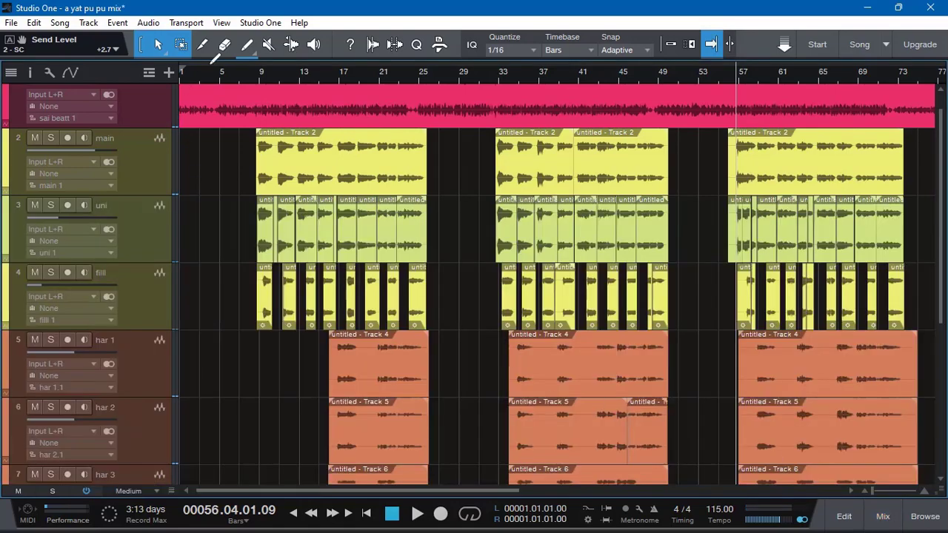
scroll(457, 371, "up", 1)
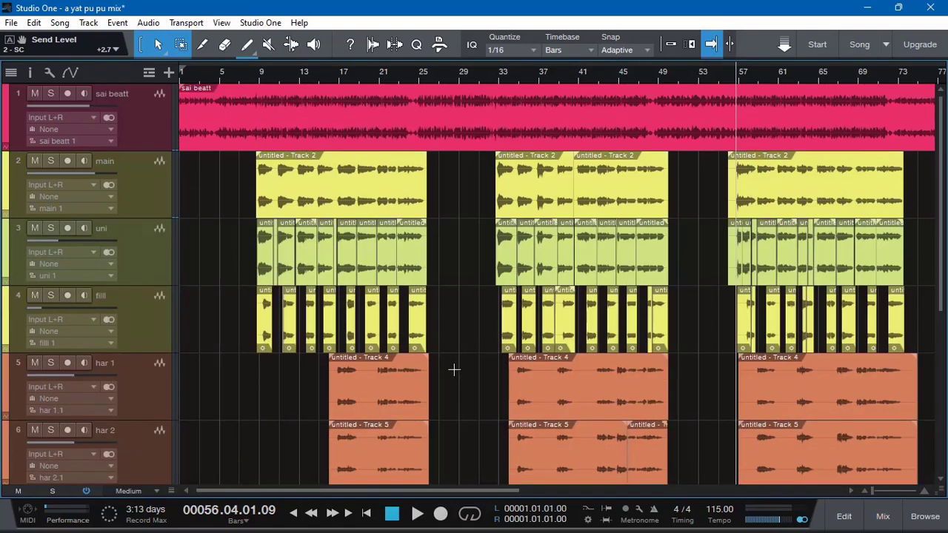
left_click(366, 514)
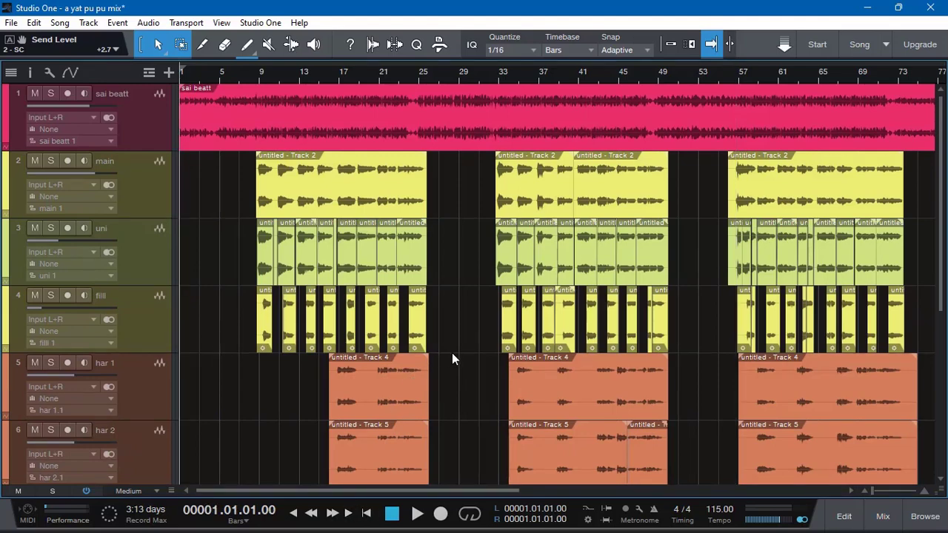
scroll(451, 345, "down", 2)
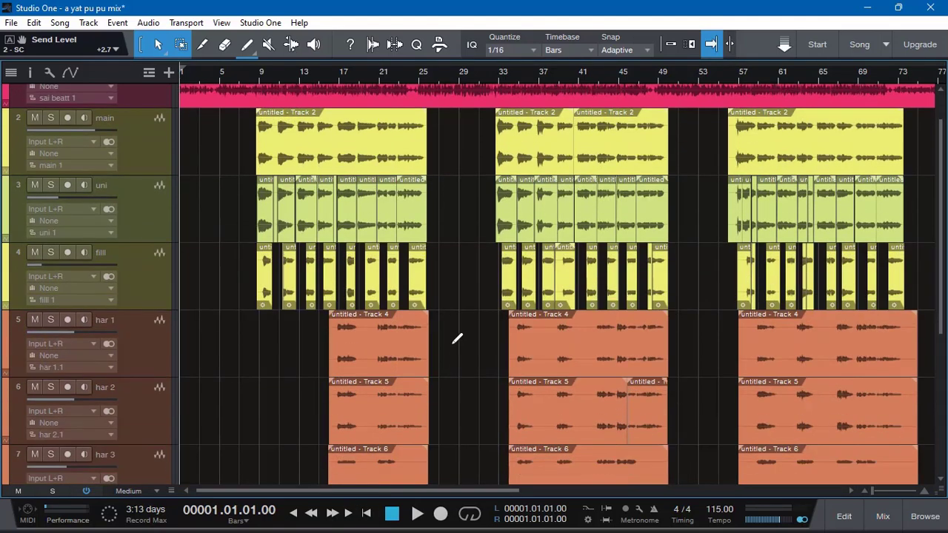
scroll(450, 343, "down", 2)
scroll(450, 342, "up", 2)
scroll(372, 333, "up", 2)
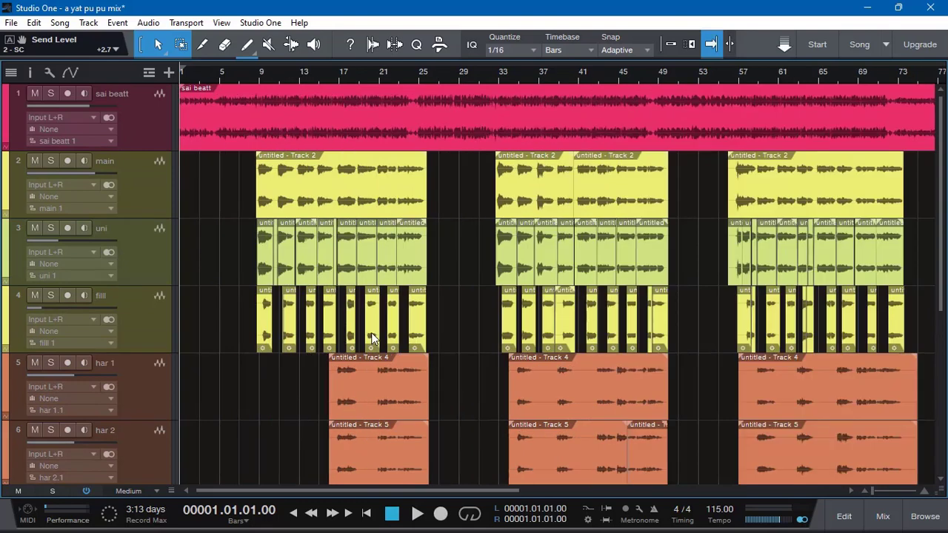